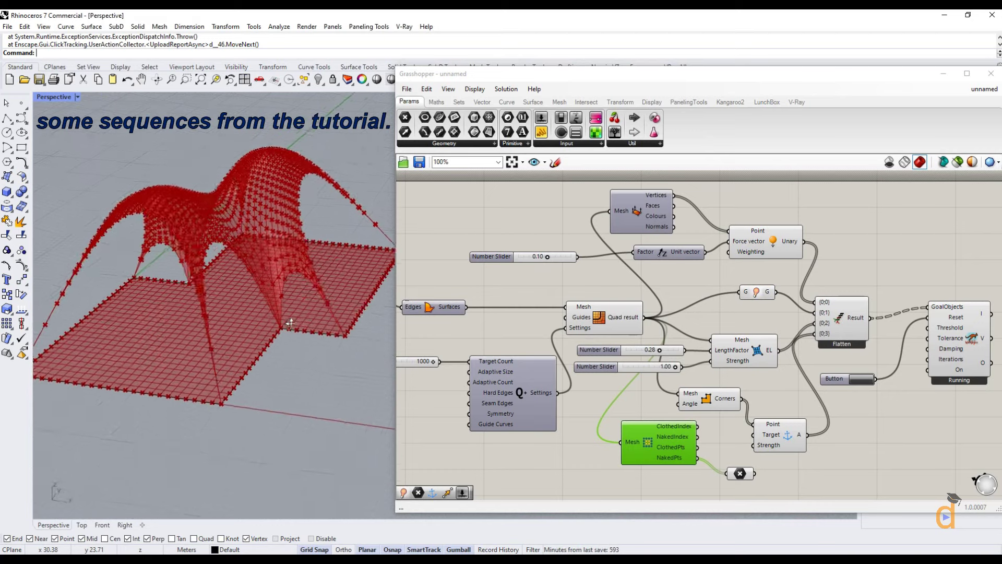
- Set the number slider that feeds the Unit Z factor of the load to 0.00
{"action": "scroll", "coordinate": [299, 340], "scroll_direction": "down", "scroll_amount": 3}
{"action": "scroll", "coordinate": [281, 267], "scroll_direction": "up", "scroll_amount": 3}
{"action": "scroll", "coordinate": [282, 266], "scroll_direction": "down", "scroll_amount": 2}
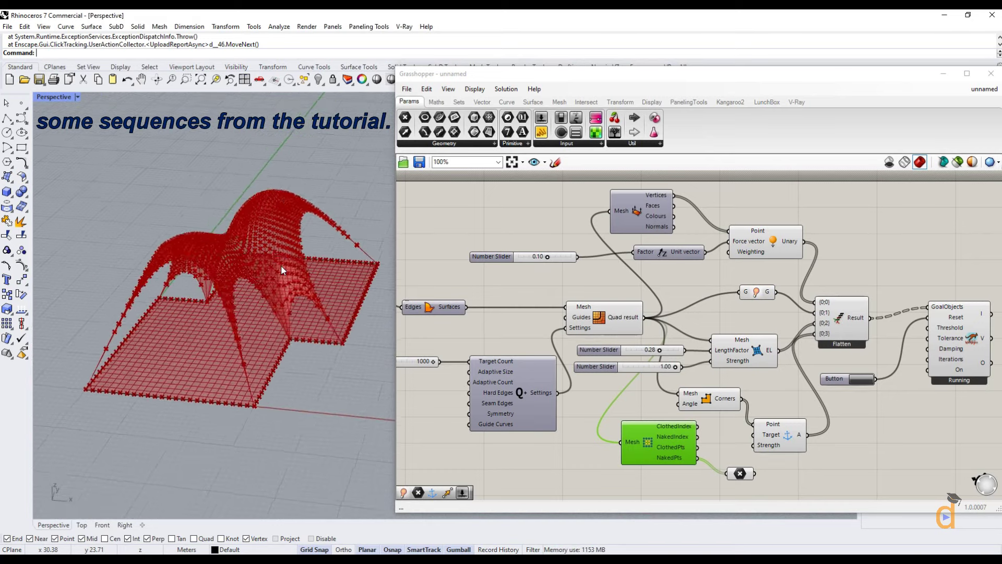
{"action": "right_click_drag", "start_coordinate": [281, 266], "coordinate": [286, 263]}
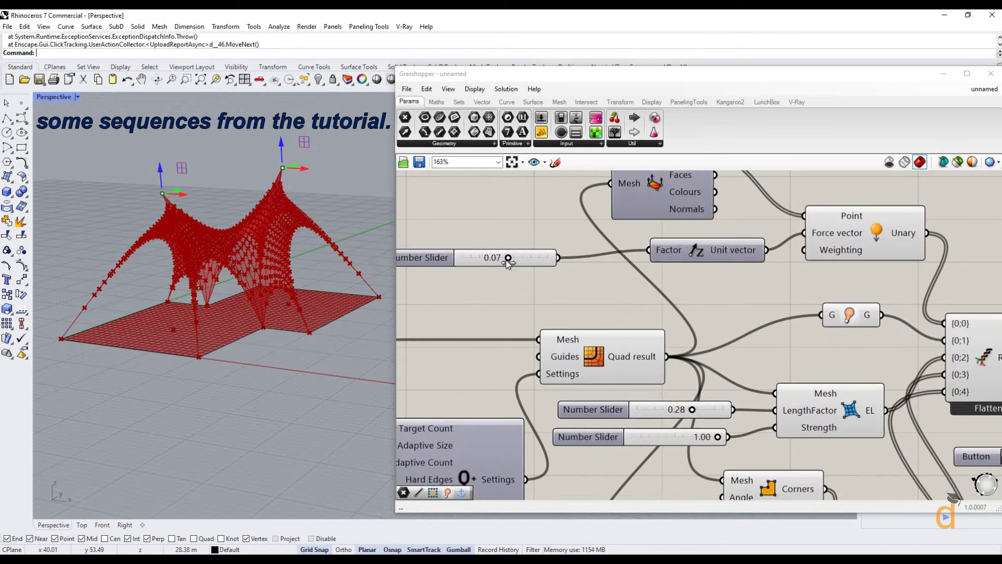
{"action": "left_click_drag", "start_coordinate": [508, 258], "coordinate": [504, 261]}
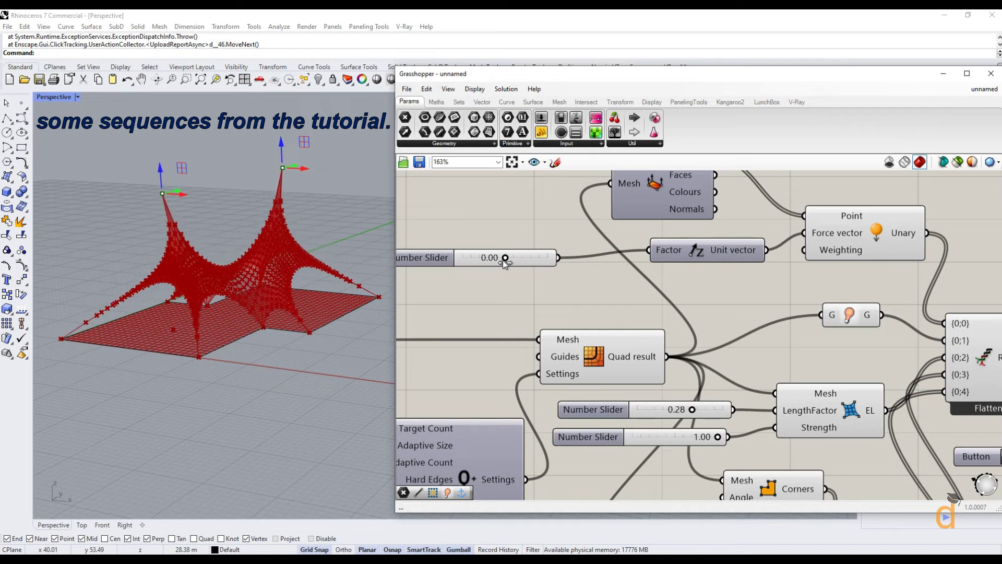
{"action": "mouse_move", "coordinate": [285, 296]}
{"action": "right_mouse_down"}
{"action": "mouse_move", "coordinate": [354, 299]}
{"action": "mouse_move", "coordinate": [339, 345]}
{"action": "mouse_move", "coordinate": [277, 283]}
{"action": "mouse_move", "coordinate": [286, 261]}
{"action": "mouse_move", "coordinate": [274, 410]}
{"action": "mouse_move", "coordinate": [331, 267]}
{"action": "mouse_move", "coordinate": [287, 277]}
{"action": "right_mouse_up"}
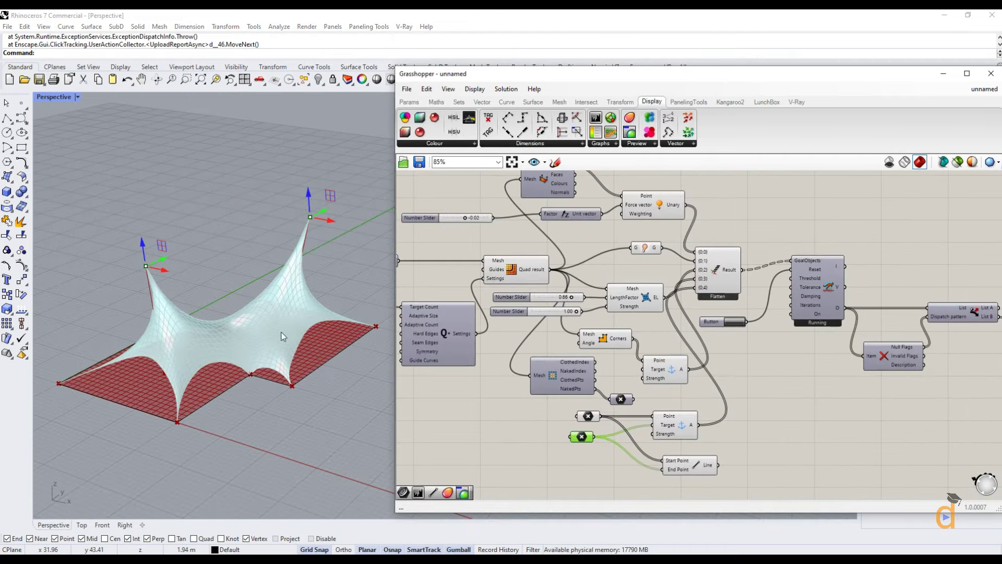
{"action": "right_click_drag", "start_coordinate": [281, 336], "coordinate": [255, 311]}
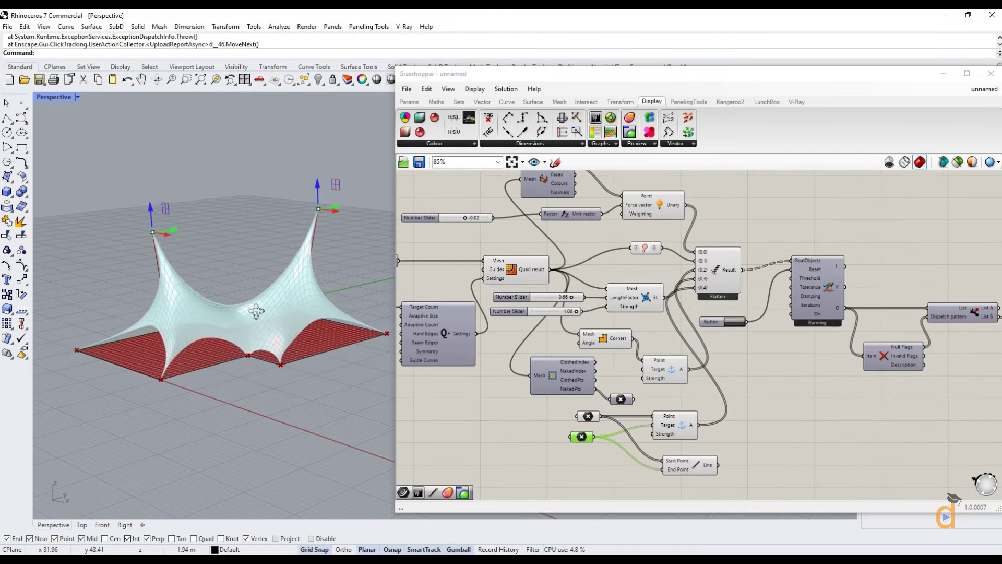
{"action": "left_click_drag", "start_coordinate": [177, 228], "coordinate": [132, 235]}
{"action": "right_click_drag", "start_coordinate": [165, 298], "coordinate": [242, 317]}
{"action": "left_click_drag", "start_coordinate": [231, 314], "coordinate": [189, 295]}
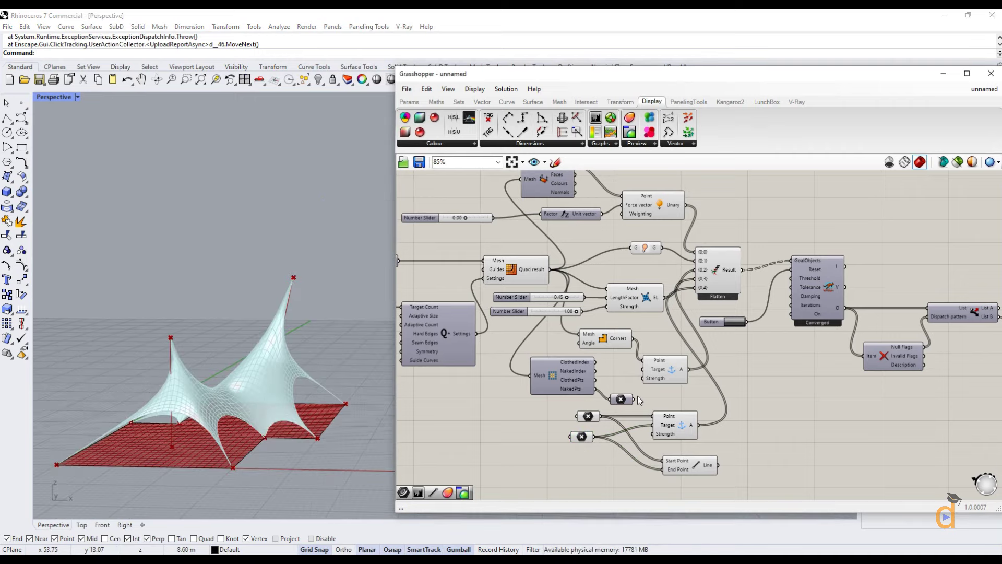
- Connect the mesh's naked points parameter to the upper Anchor's Point input in place of the mesh corners
{"action": "left_click_drag", "start_coordinate": [634, 398], "coordinate": [642, 369]}
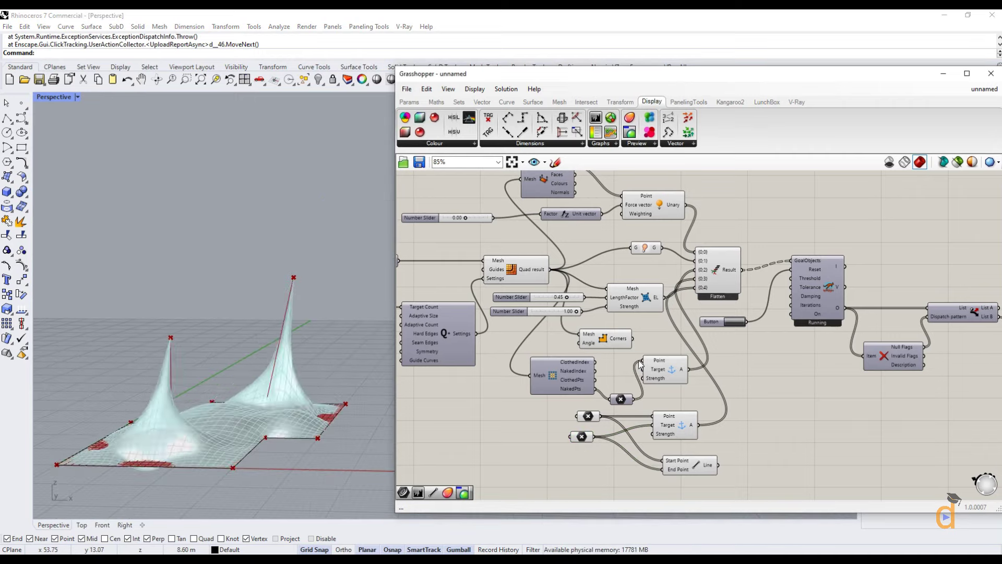
{"action": "right_click_drag", "start_coordinate": [238, 388], "coordinate": [288, 407]}
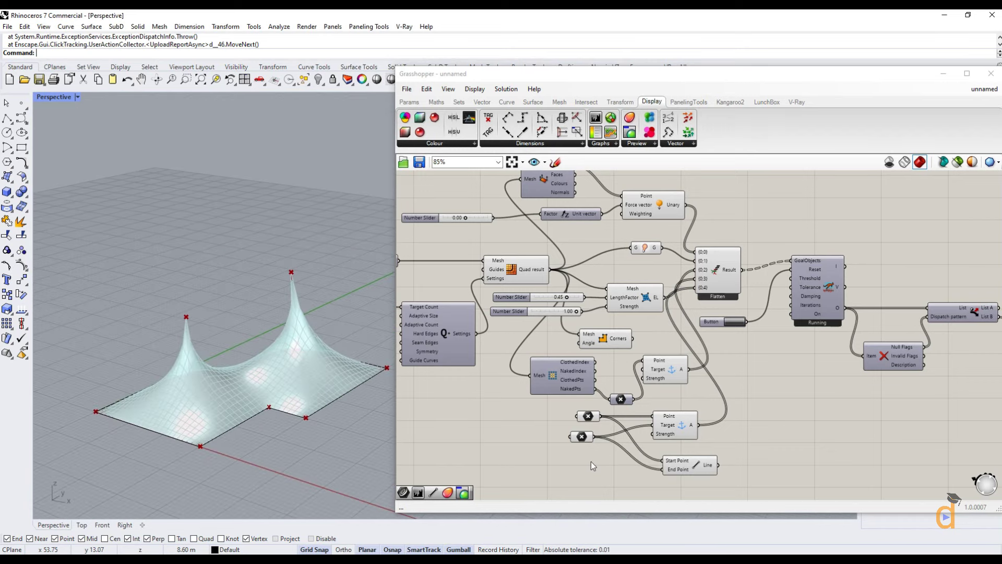
- Move the taller peak's target point along the green axis and slightly raise the load factor slider
{"action": "left_click", "coordinate": [582, 439]}
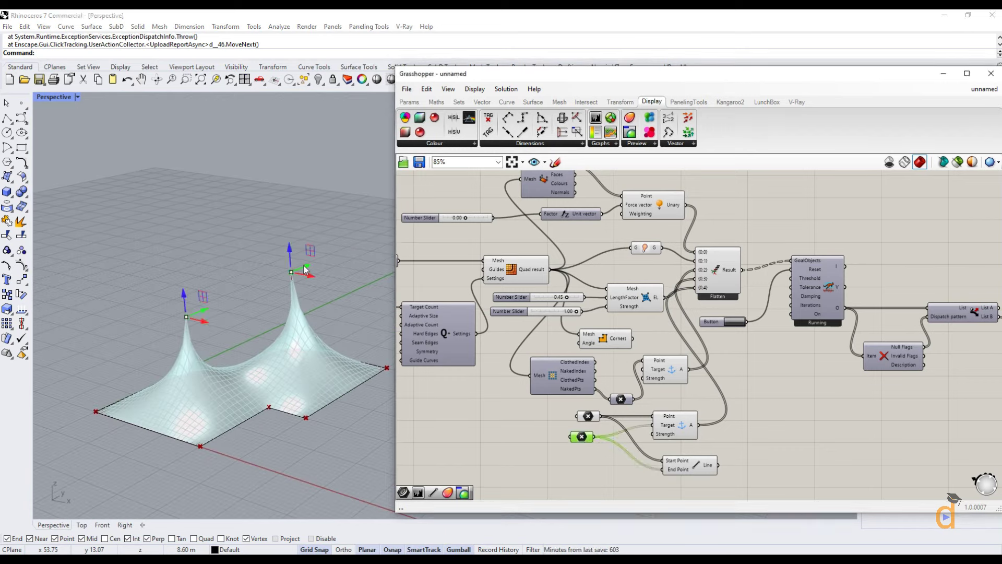
{"action": "left_click_drag", "start_coordinate": [305, 270], "coordinate": [358, 264]}
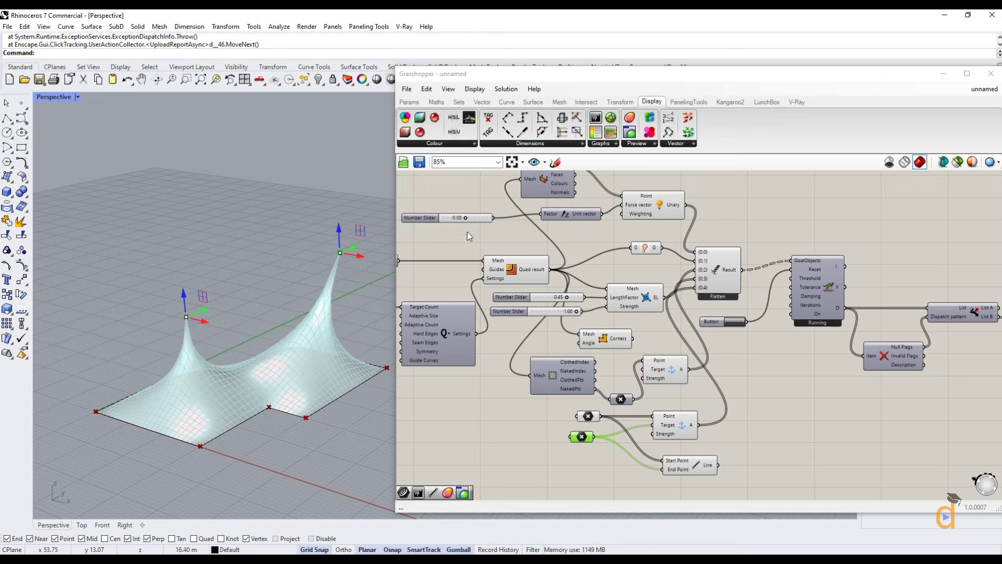
{"action": "left_click_drag", "start_coordinate": [466, 218], "coordinate": [471, 221]}
{"action": "left_click_drag", "start_coordinate": [203, 322], "coordinate": [164, 315]}
{"action": "right_click_drag", "start_coordinate": [303, 351], "coordinate": [409, 320]}
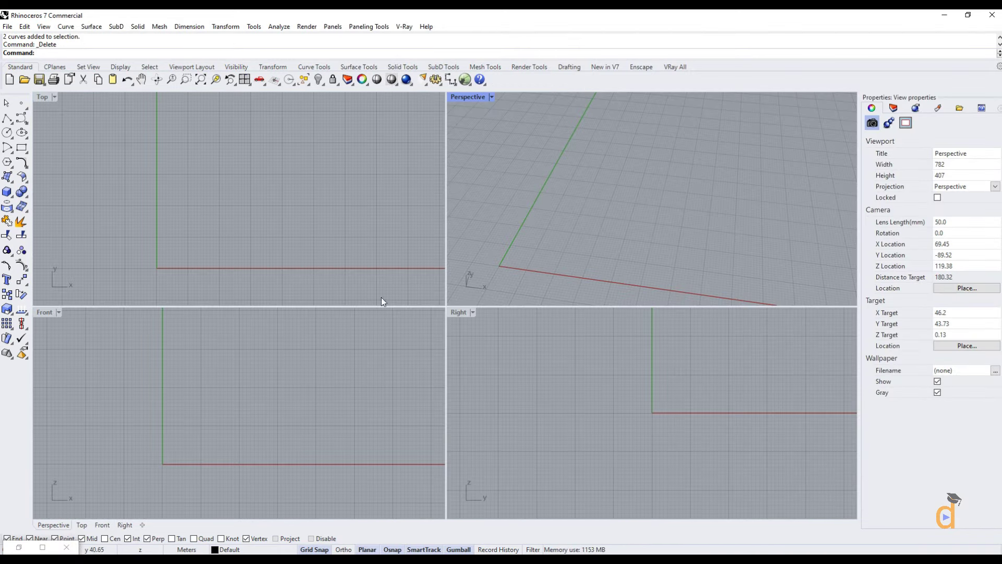
- Maximize the Perspective viewport and draw a corner-to-corner rectangle starting at the origin
{"action": "double_click", "coordinate": [470, 98]}
{"action": "right_click_drag", "start_coordinate": [318, 352], "coordinate": [329, 349]}
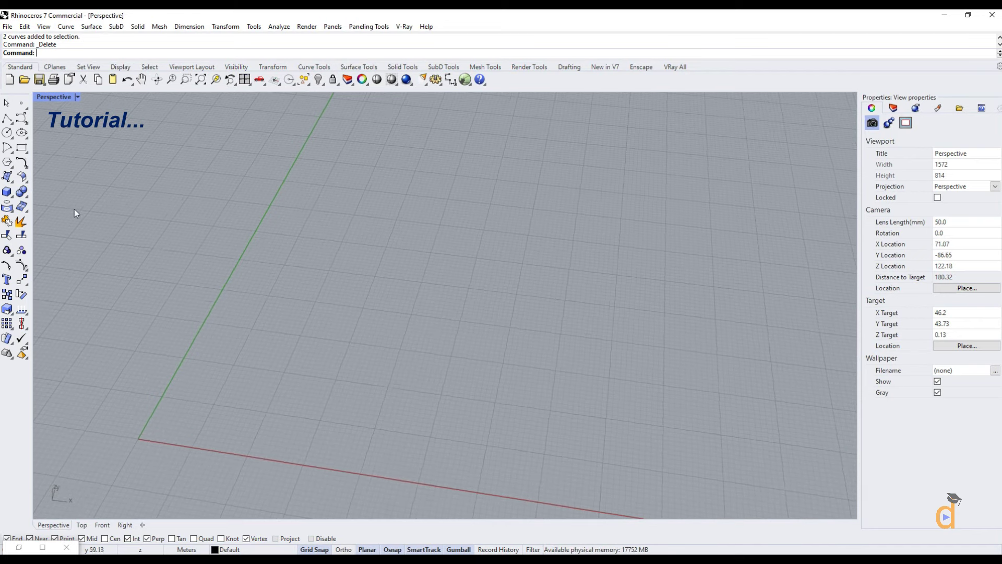
{"action": "left_click", "coordinate": [22, 149]}
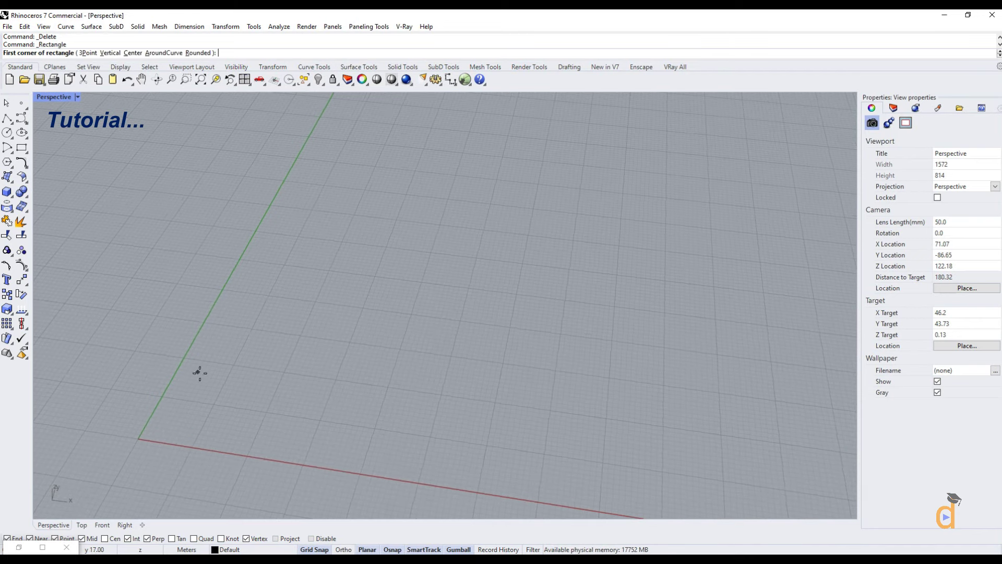
{"action": "left_click", "coordinate": [139, 435]}
{"action": "left_click", "coordinate": [346, 342]}
{"action": "scroll", "coordinate": [232, 390], "scroll_direction": "up", "scroll_amount": 2}
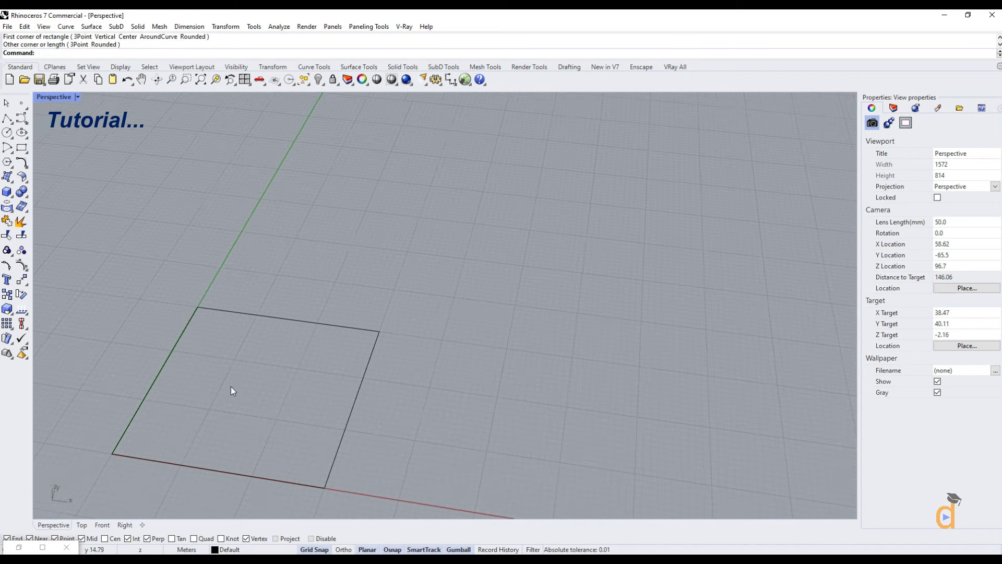
{"action": "right_click_drag", "start_coordinate": [232, 390], "coordinate": [214, 378]}
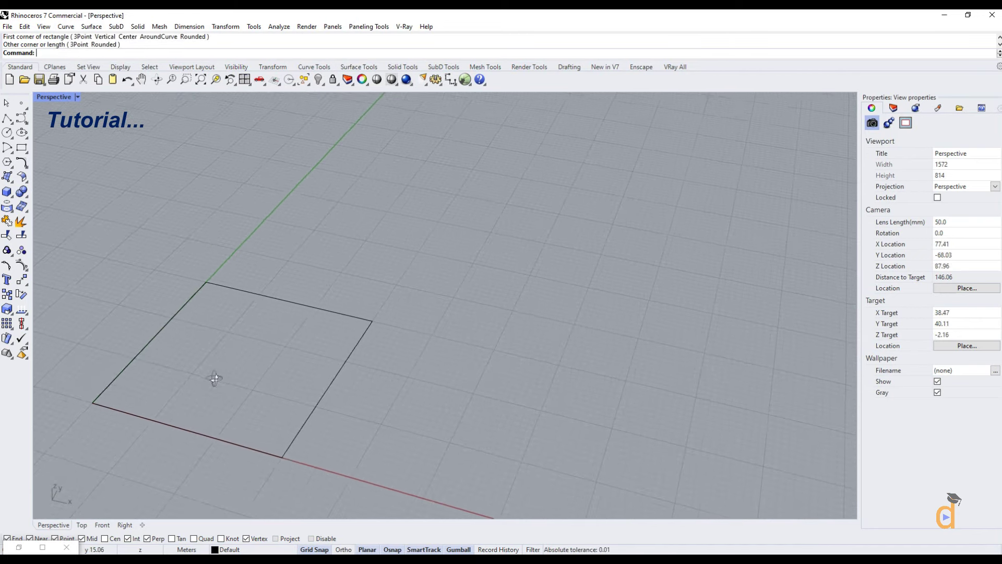
- Draw a second rectangle that starts inside the first one and extends past its far corner
{"action": "left_click", "coordinate": [23, 150]}
{"action": "left_click", "coordinate": [228, 334]}
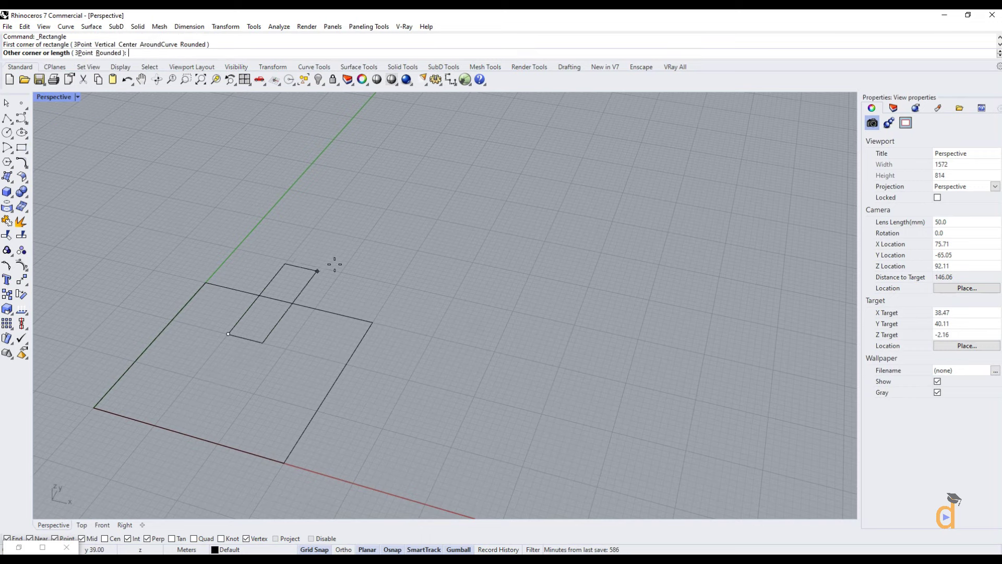
{"action": "left_click", "coordinate": [470, 259]}
{"action": "right_click_drag", "start_coordinate": [458, 286], "coordinate": [454, 365]}
{"action": "scroll", "coordinate": [354, 329], "scroll_direction": "up", "scroll_amount": 2}
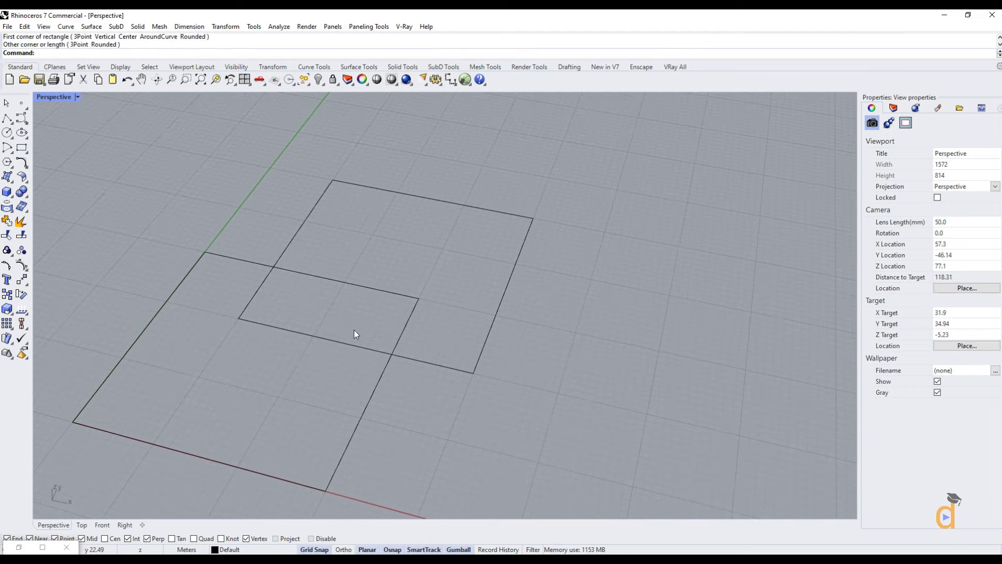
- Trim away the overlapping segments inside both rectangles, using the two curves as cutting objects
{"action": "left_click", "coordinate": [6, 235]}
{"action": "scroll", "coordinate": [323, 278], "scroll_direction": "down", "scroll_amount": 2}
{"action": "left_click_drag", "start_coordinate": [498, 183], "coordinate": [114, 450]}
{"action": "key", "text": "Return"}
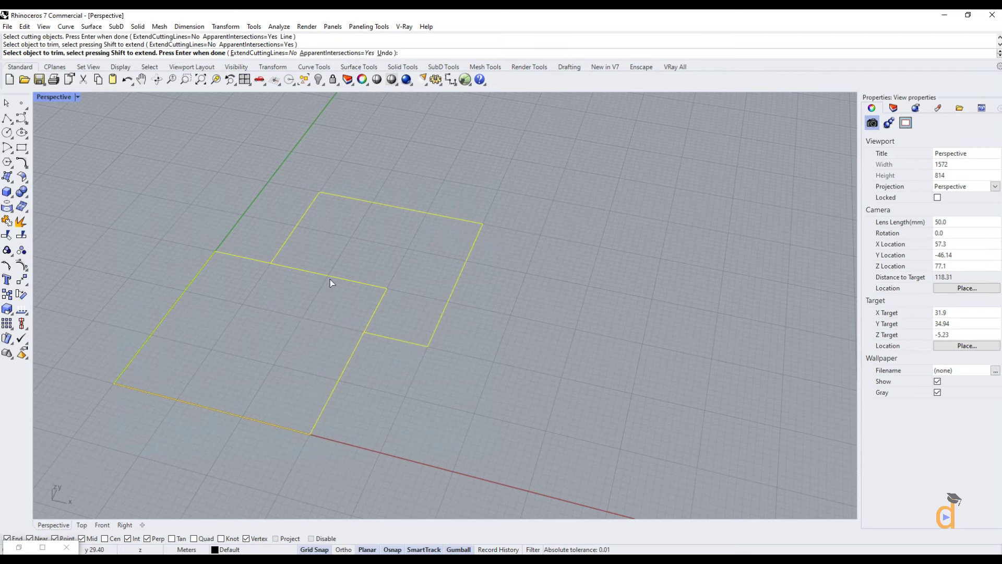
{"action": "left_click", "coordinate": [330, 283]}
{"action": "key", "text": "Escape"}
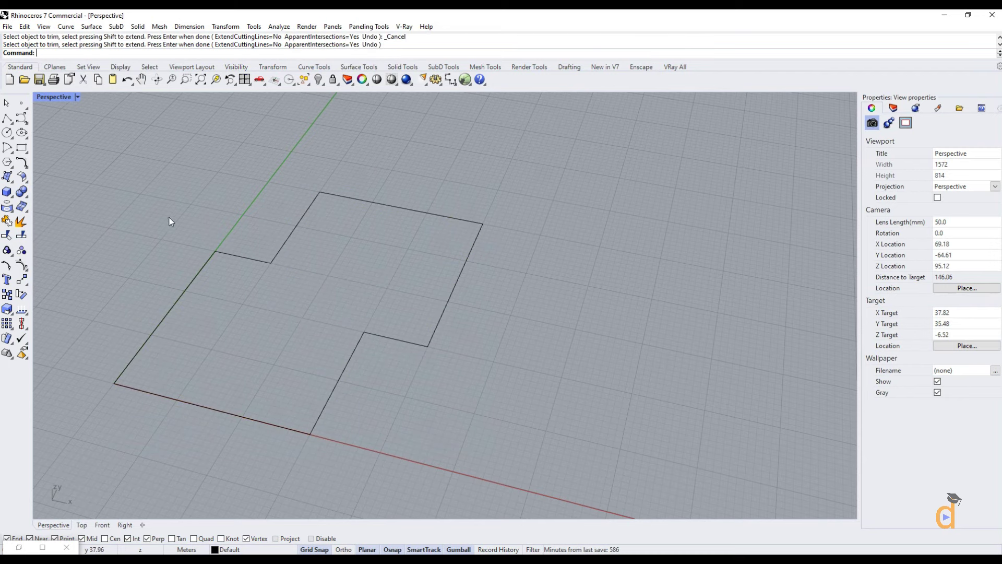
- Join the two trimmed open curves into a single closed outline
{"action": "left_click", "coordinate": [283, 245]}
{"action": "left_click", "coordinate": [257, 240]}
{"action": "left_click", "coordinate": [254, 259]}
{"action": "left_click", "coordinate": [327, 303]}
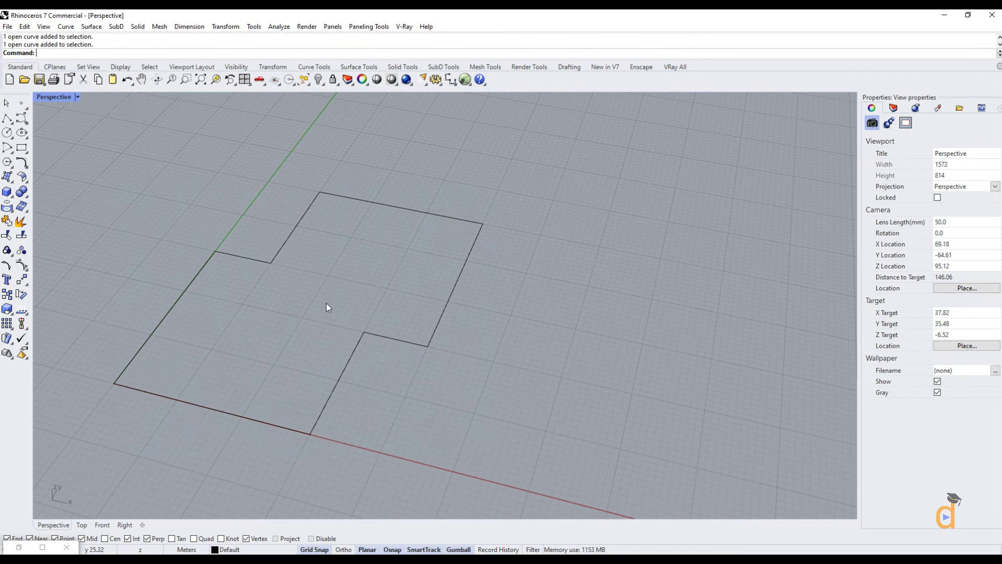
{"action": "left_click", "coordinate": [7, 221]}
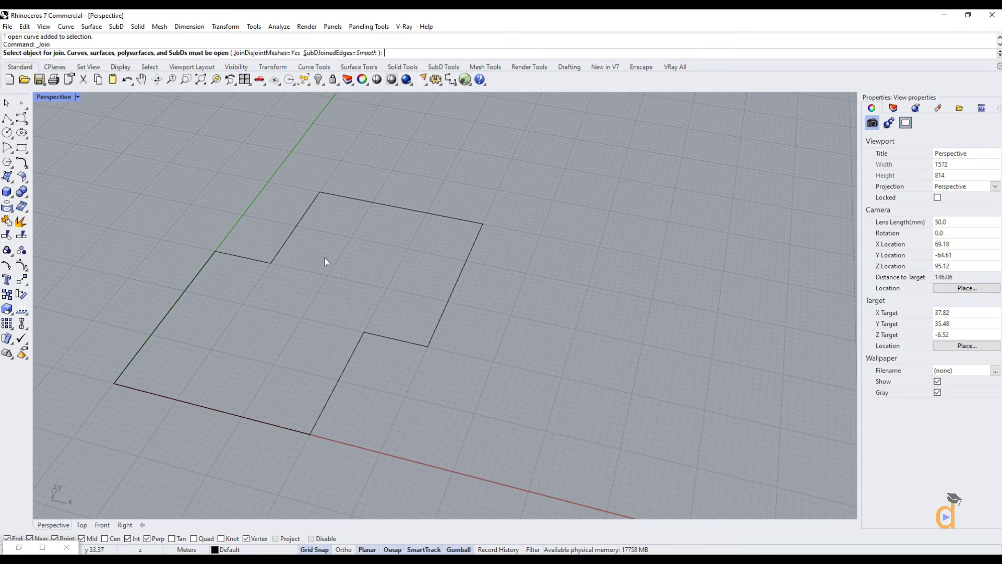
{"action": "left_click", "coordinate": [296, 230]}
{"action": "left_click", "coordinate": [252, 259]}
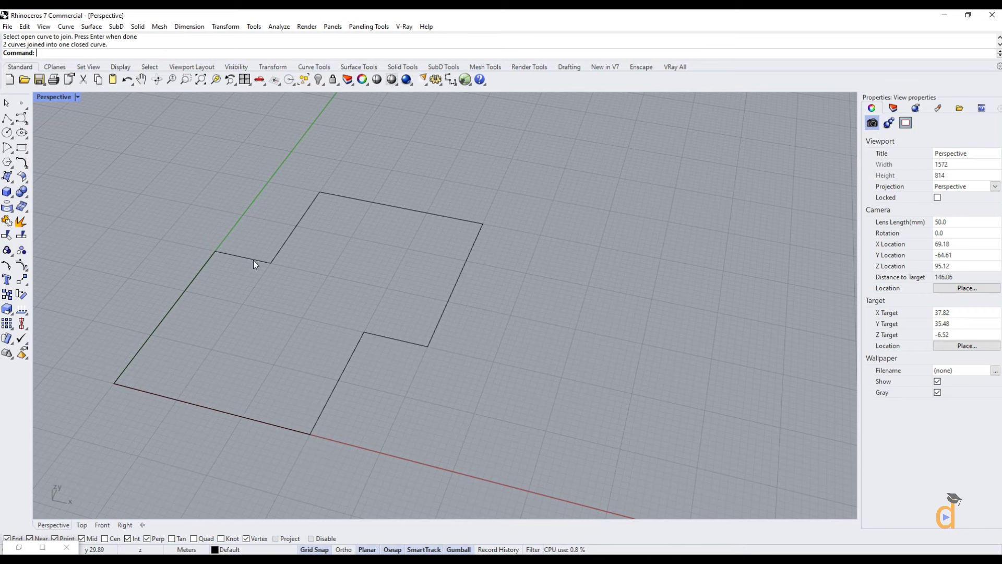
{"action": "left_click", "coordinate": [275, 256]}
{"action": "left_click", "coordinate": [251, 245]}
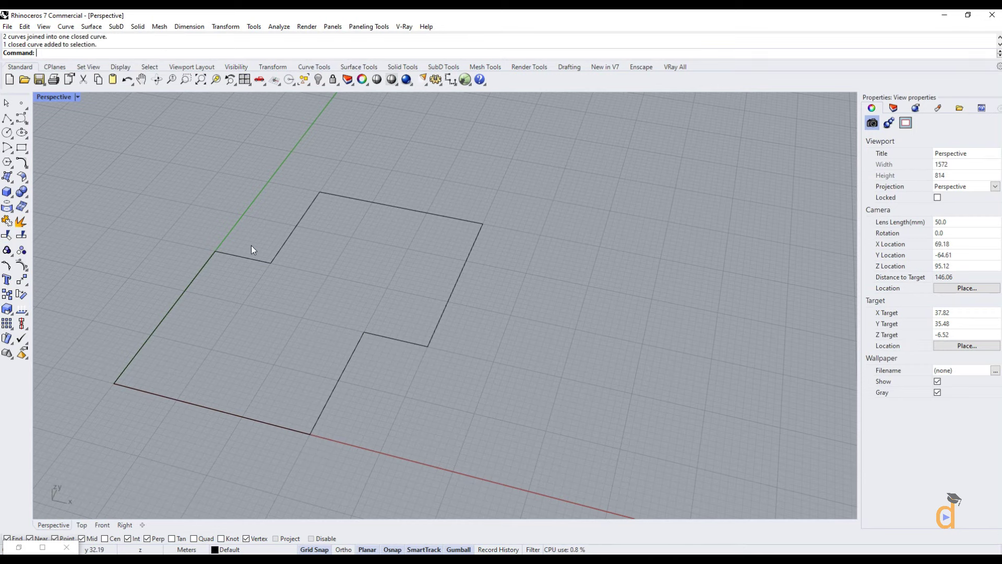
- Switch to the Grasshopper window, keeping the closed outline in view beside the empty canvas
{"action": "scroll", "coordinate": [387, 318], "scroll_direction": "up", "scroll_amount": 2}
{"action": "right_click_drag", "start_coordinate": [388, 318], "coordinate": [410, 313]}
{"action": "scroll", "coordinate": [287, 317], "scroll_direction": "down", "scroll_amount": 2}
{"action": "right_click_drag", "start_coordinate": [287, 318], "coordinate": [303, 318]}
{"action": "scroll", "coordinate": [452, 333], "scroll_direction": "up", "scroll_amount": 2}
{"action": "scroll", "coordinate": [452, 333], "scroll_direction": "down", "scroll_amount": 2}
{"action": "left_click", "coordinate": [19, 547]}
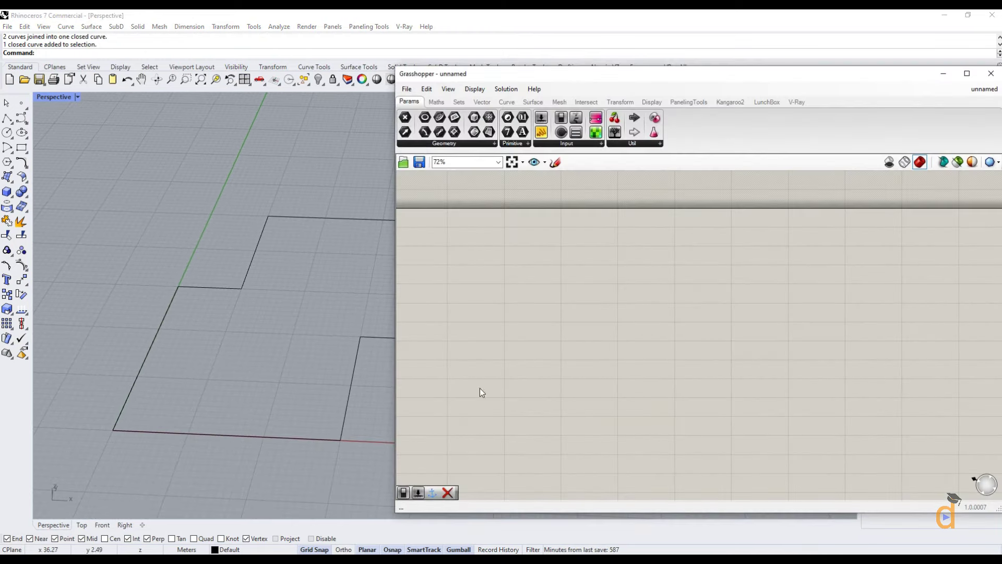
{"action": "scroll", "coordinate": [202, 373], "scroll_direction": "down", "scroll_amount": 4}
{"action": "scroll", "coordinate": [348, 313], "scroll_direction": "up", "scroll_amount": 4}
{"action": "scroll", "coordinate": [331, 316], "scroll_direction": "down", "scroll_amount": 2}
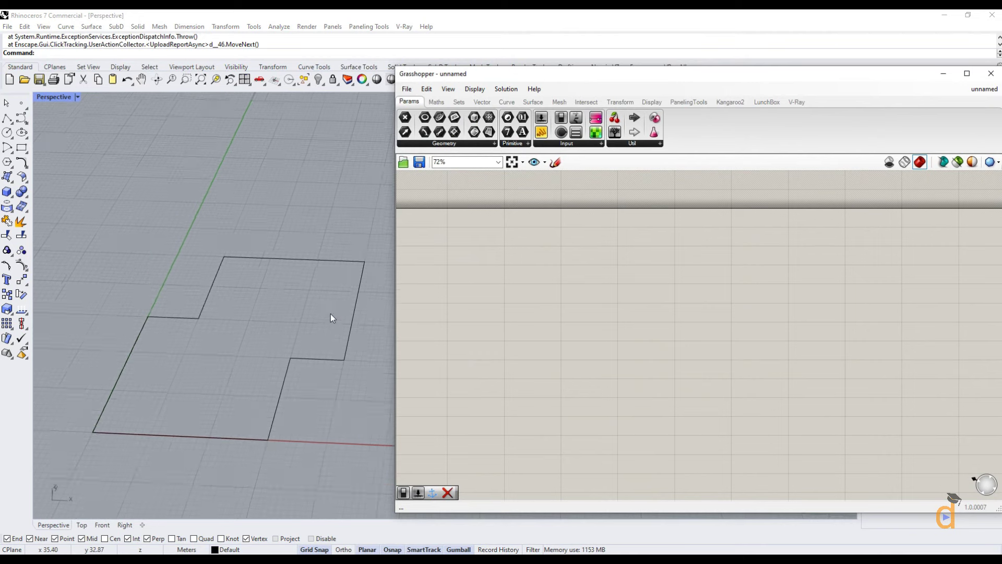
{"action": "right_click_drag", "start_coordinate": [330, 314], "coordinate": [342, 306]}
{"action": "scroll", "coordinate": [265, 339], "scroll_direction": "up", "scroll_amount": 2}
{"action": "right_click_drag", "start_coordinate": [266, 338], "coordinate": [264, 336]}
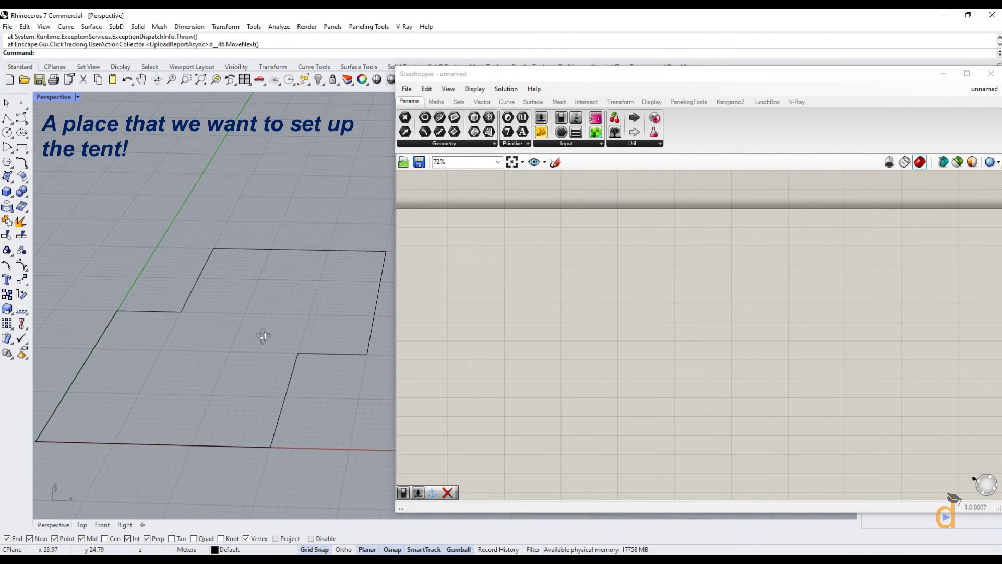
{"action": "left_click", "coordinate": [549, 329]}
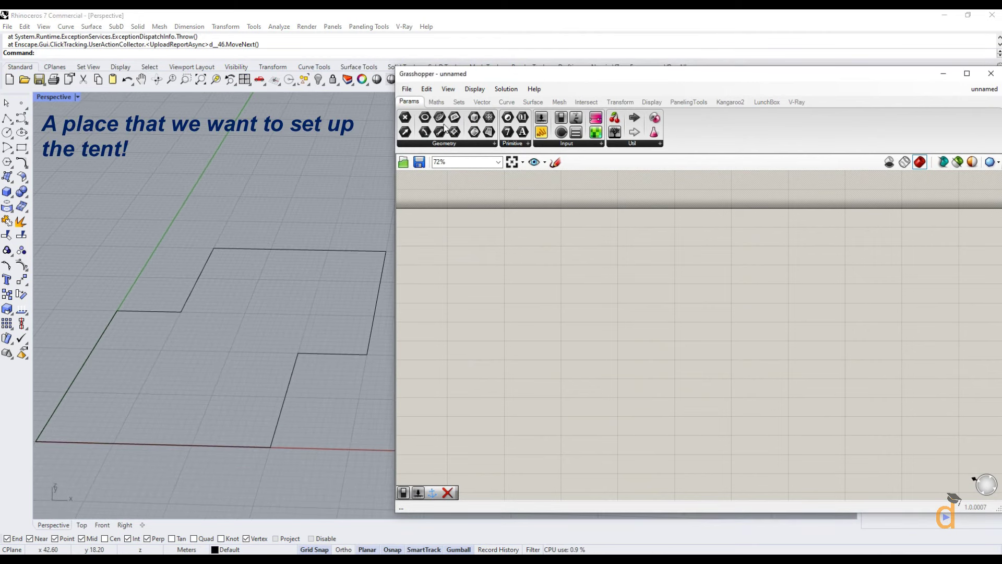
- Add a Curve parameter to the canvas and reference the closed outline as its single curve
{"action": "left_click_drag", "start_coordinate": [441, 120], "coordinate": [476, 292]}
{"action": "scroll", "coordinate": [457, 232], "scroll_direction": "up", "scroll_amount": 4}
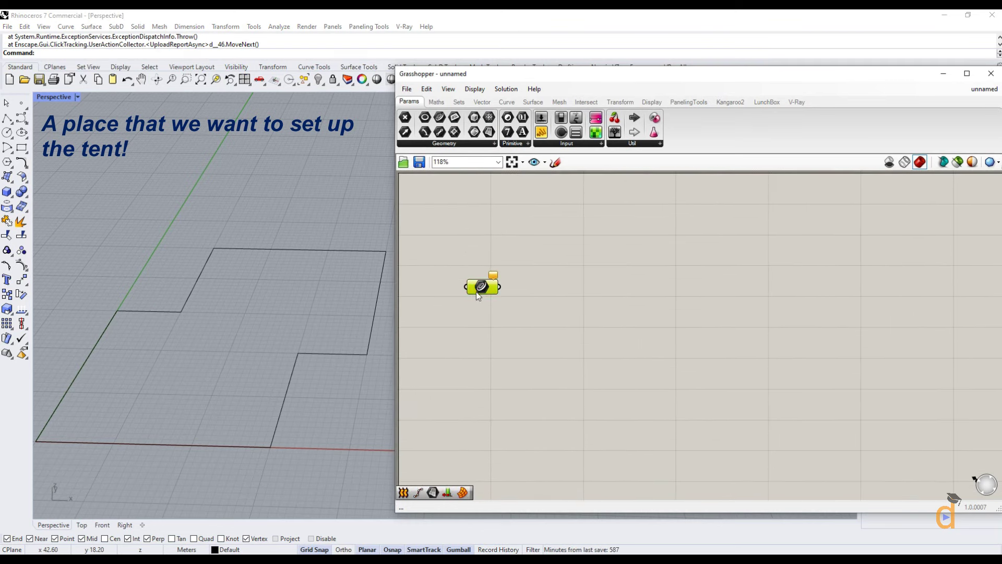
{"action": "right_click", "coordinate": [483, 289]}
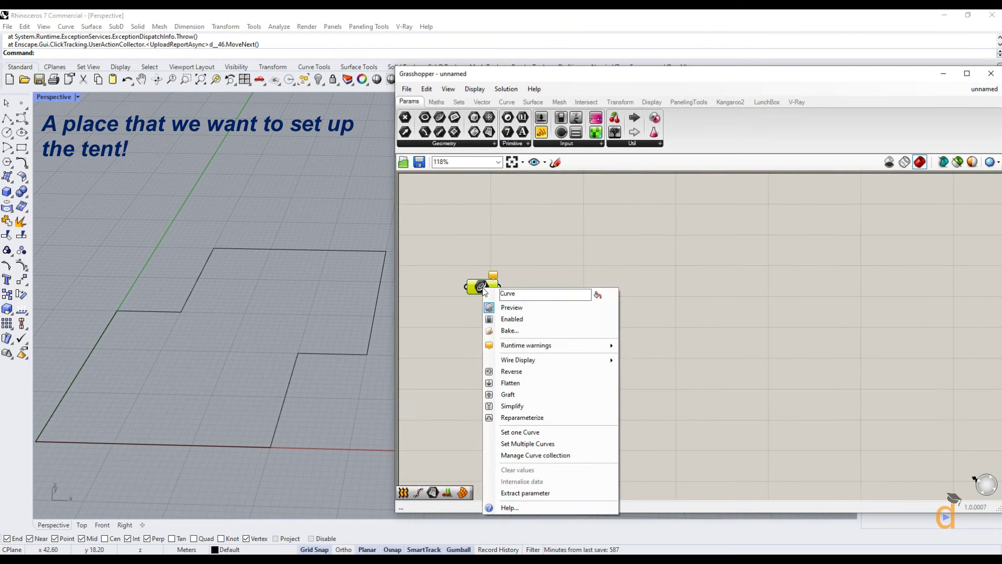
{"action": "left_click", "coordinate": [533, 432]}
{"action": "left_click", "coordinate": [373, 326]}
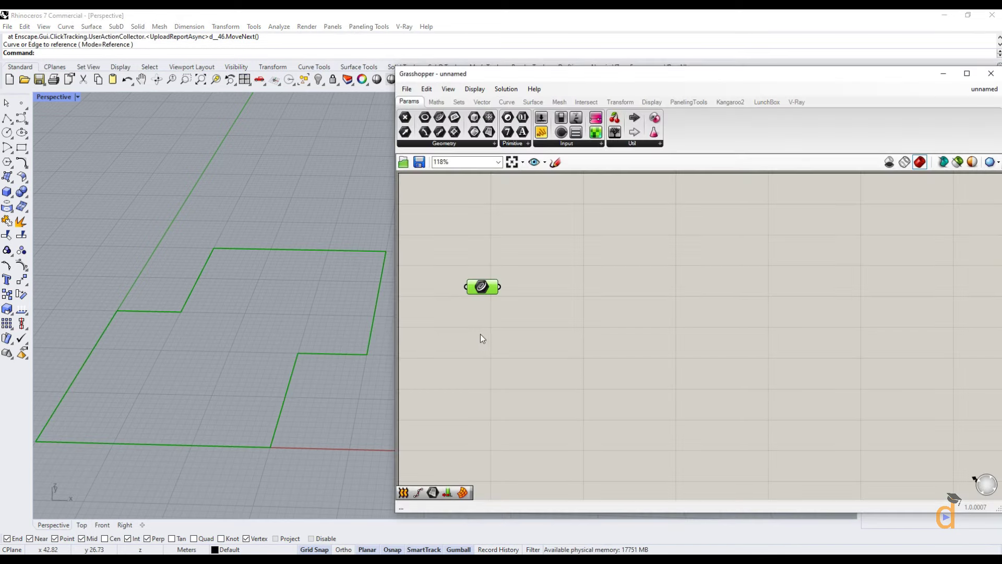
{"action": "left_click_drag", "start_coordinate": [490, 296], "coordinate": [446, 298]}
{"action": "left_click", "coordinate": [486, 255]}
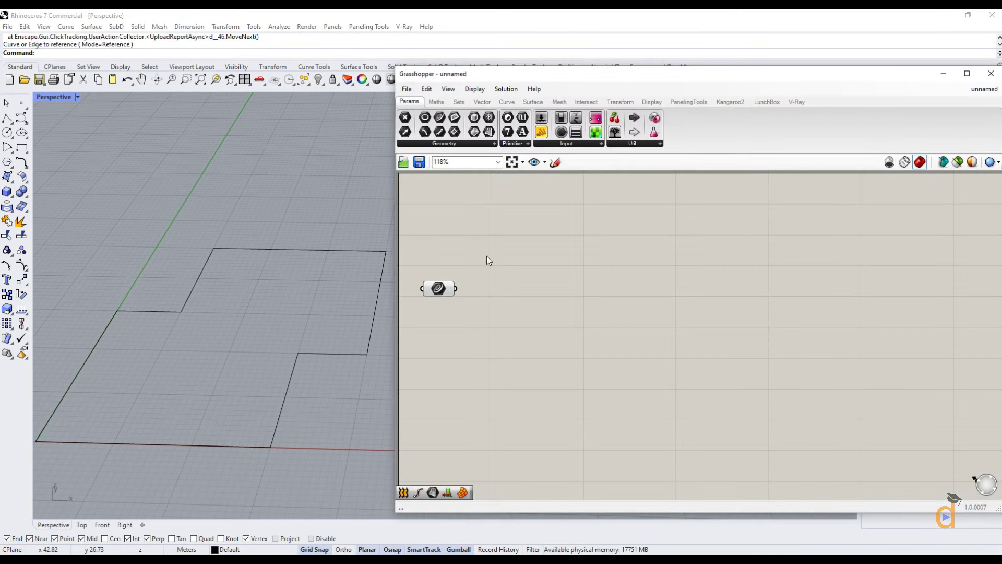
- Add a Boundary Surfaces component beside the Curve parameter and connect the curve to its Edges input
{"action": "left_click", "coordinate": [538, 103]}
{"action": "left_click_drag", "start_coordinate": [524, 121], "coordinate": [524, 340]}
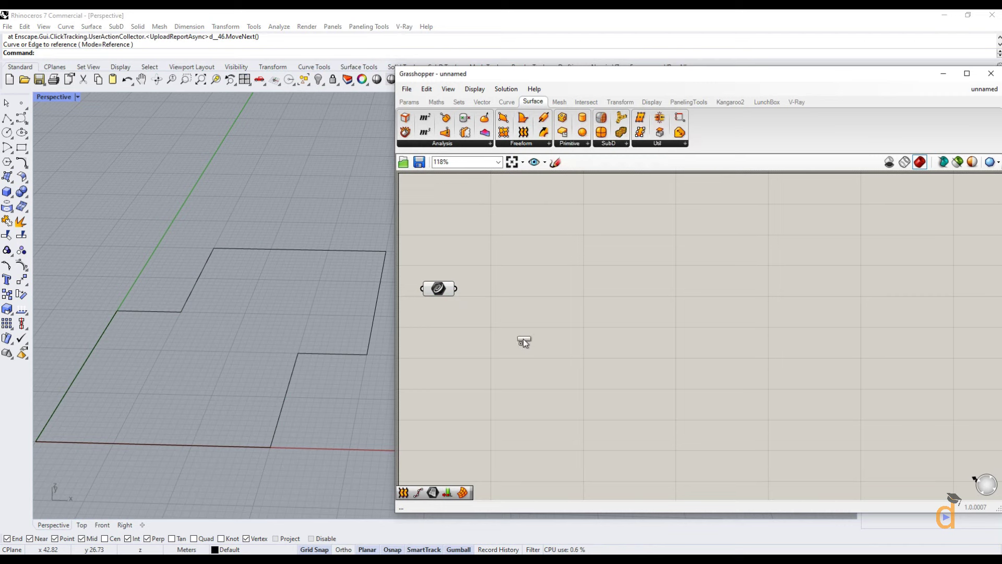
{"action": "left_click_drag", "start_coordinate": [528, 299], "coordinate": [527, 299]}
{"action": "left_click", "coordinate": [522, 143]}
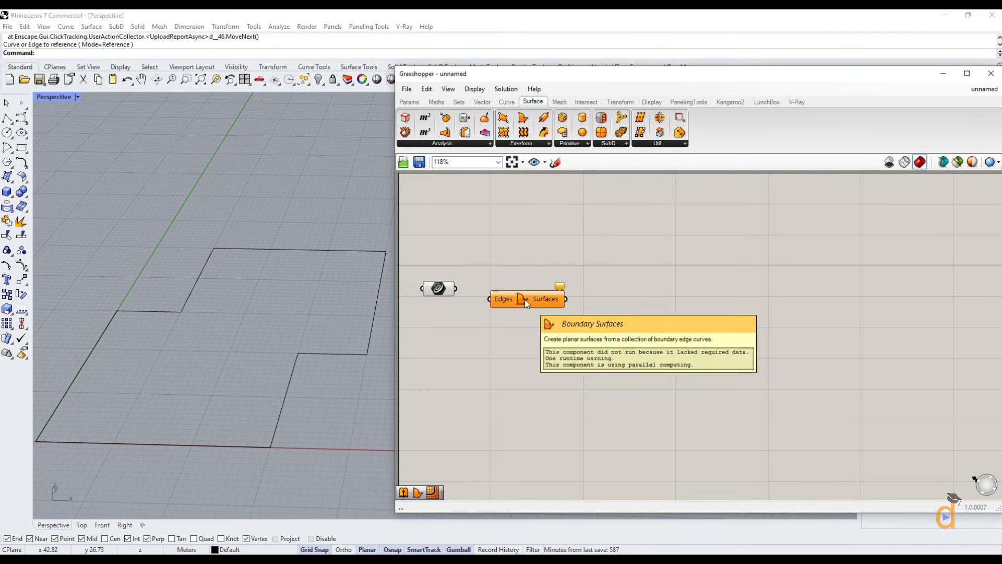
{"action": "left_click_drag", "start_coordinate": [521, 301], "coordinate": [533, 326]}
{"action": "left_click", "coordinate": [504, 358]}
{"action": "left_click", "coordinate": [541, 346]}
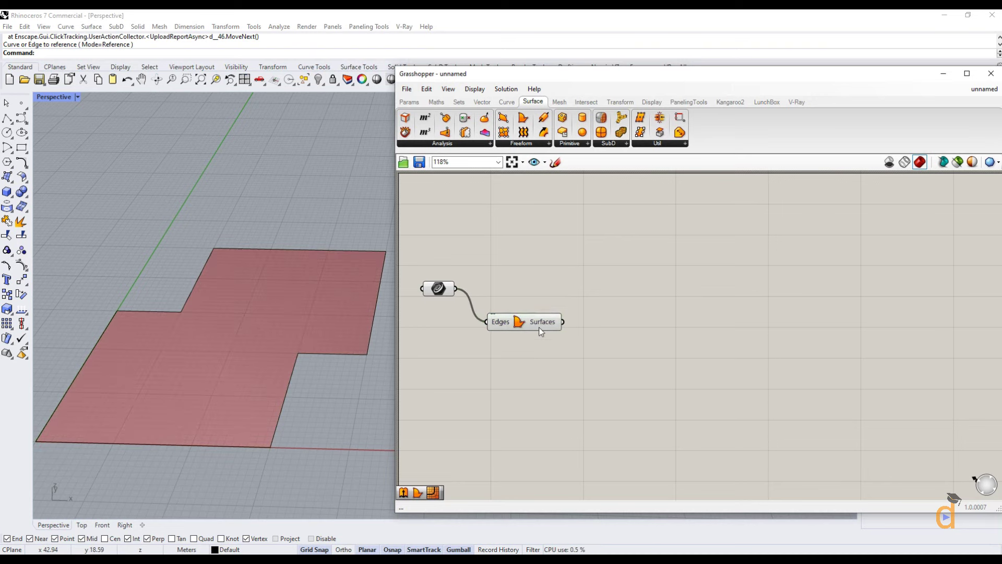
- Add a Quad Remesh component beyond Boundary Surfaces and connect the Surfaces output to its Mesh input
{"action": "left_click", "coordinate": [558, 102]}
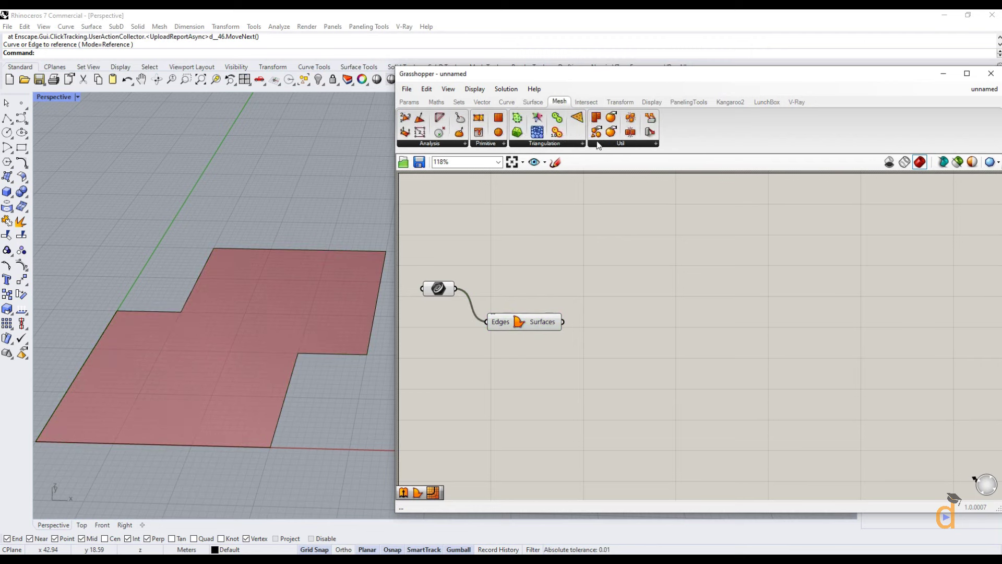
{"action": "left_click", "coordinate": [553, 146]}
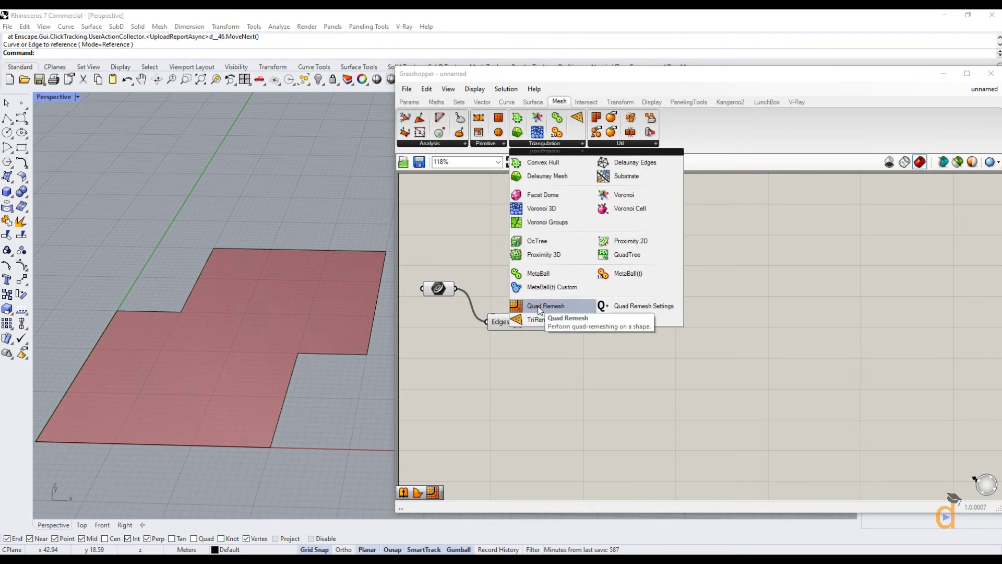
{"action": "left_click_drag", "start_coordinate": [540, 309], "coordinate": [661, 370]}
{"action": "left_click", "coordinate": [586, 387]}
- Add a Quad Remesh Settings component below the Boundary Surfaces component
{"action": "left_click", "coordinate": [543, 147]}
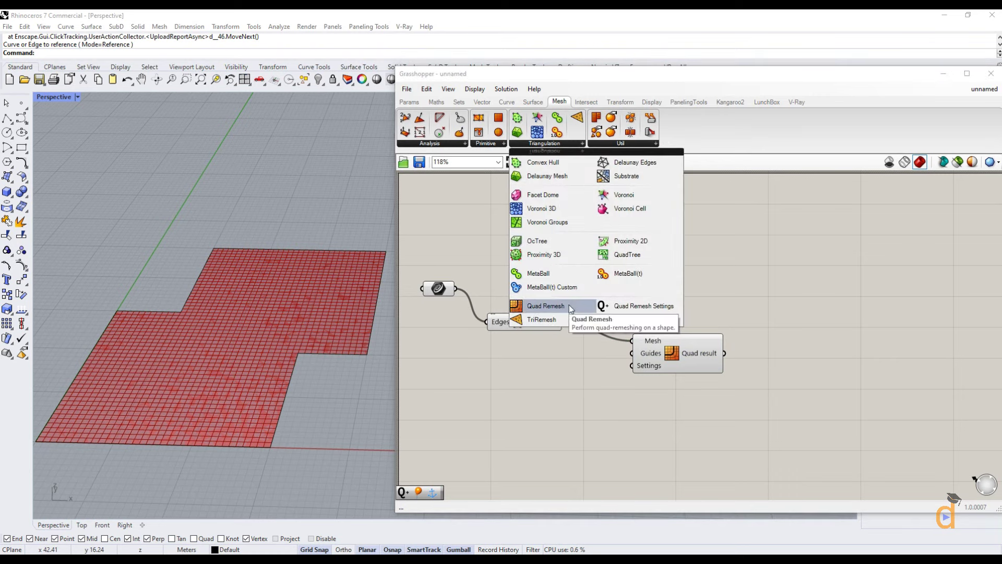
{"action": "left_click_drag", "start_coordinate": [603, 305], "coordinate": [567, 420]}
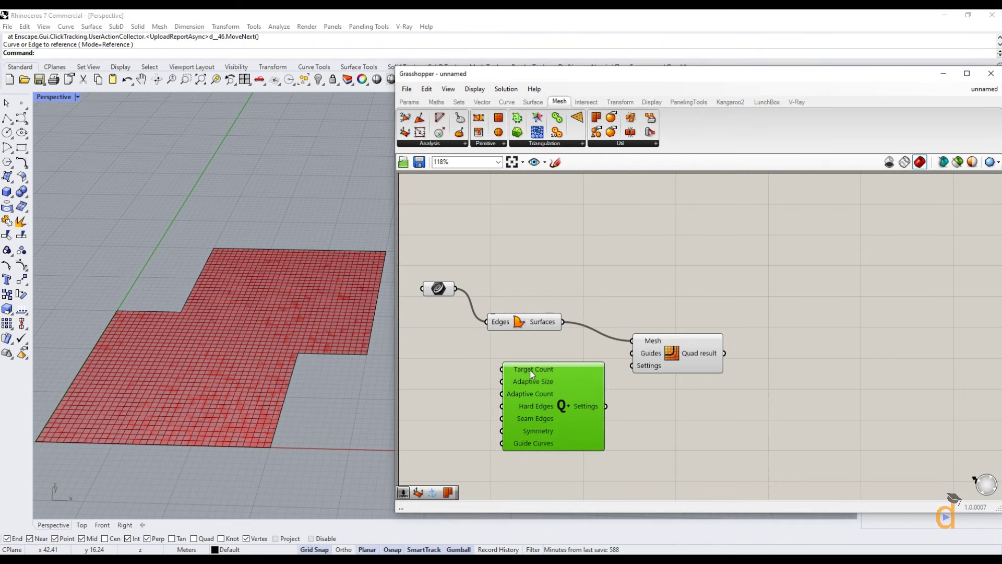
{"action": "left_click_drag", "start_coordinate": [545, 401], "coordinate": [572, 414]}
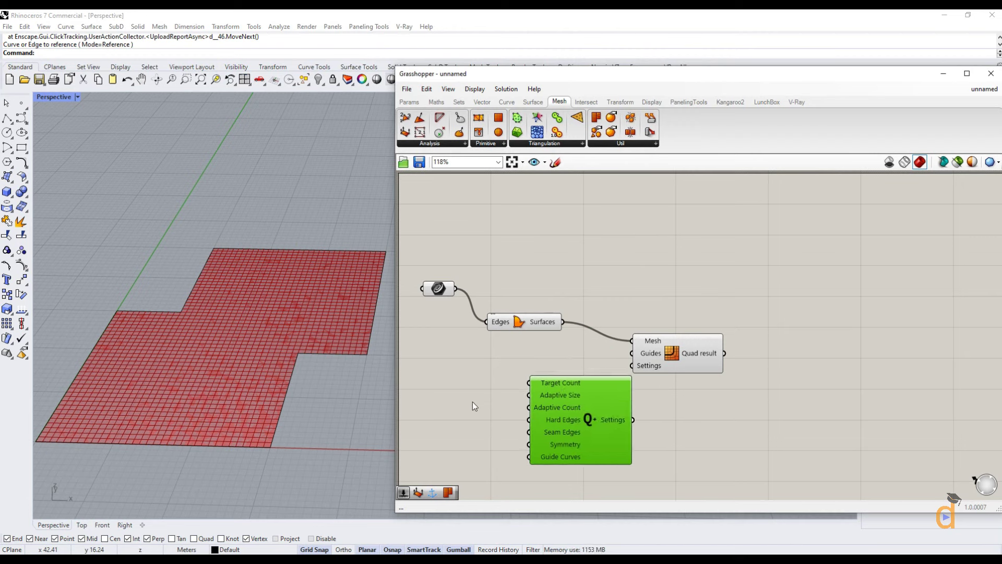
- Add a number slider of 800 for the settings component's Target Count and connect the Settings output to Quad Remesh
{"action": "double_click", "coordinate": [458, 386]}
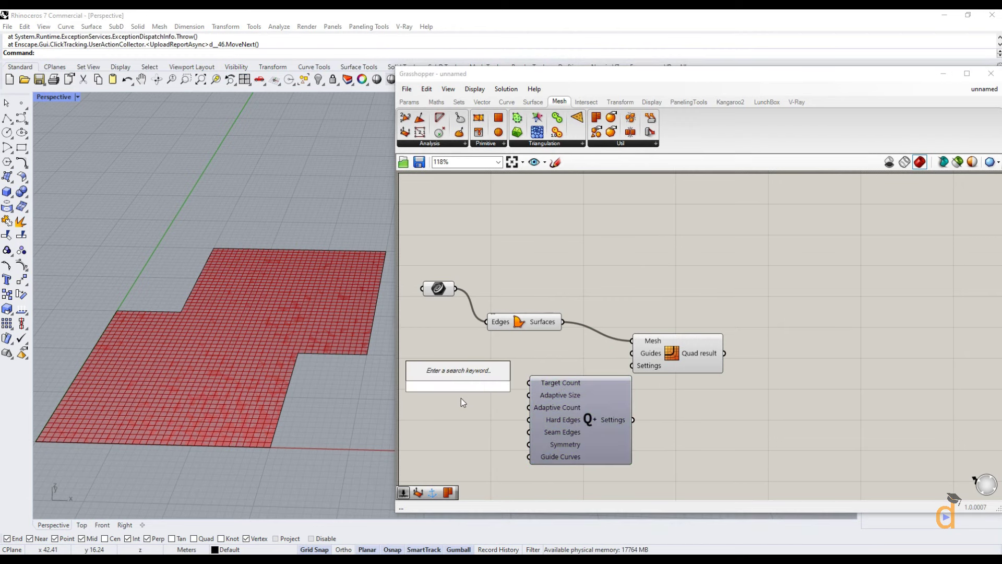
{"action": "type", "text": "800"}
{"action": "key", "text": "Return"}
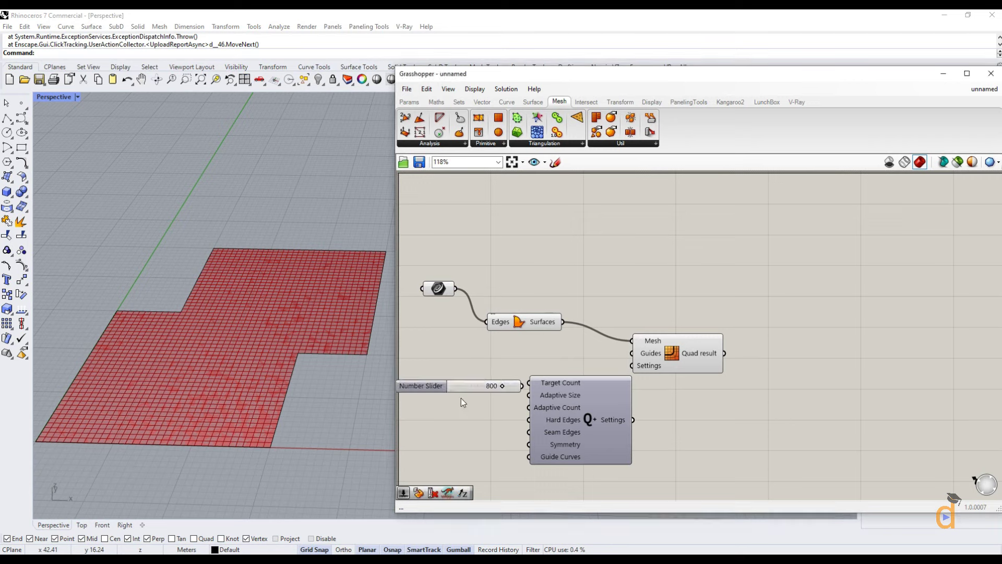
{"action": "left_click_drag", "start_coordinate": [532, 397], "coordinate": [539, 418]}
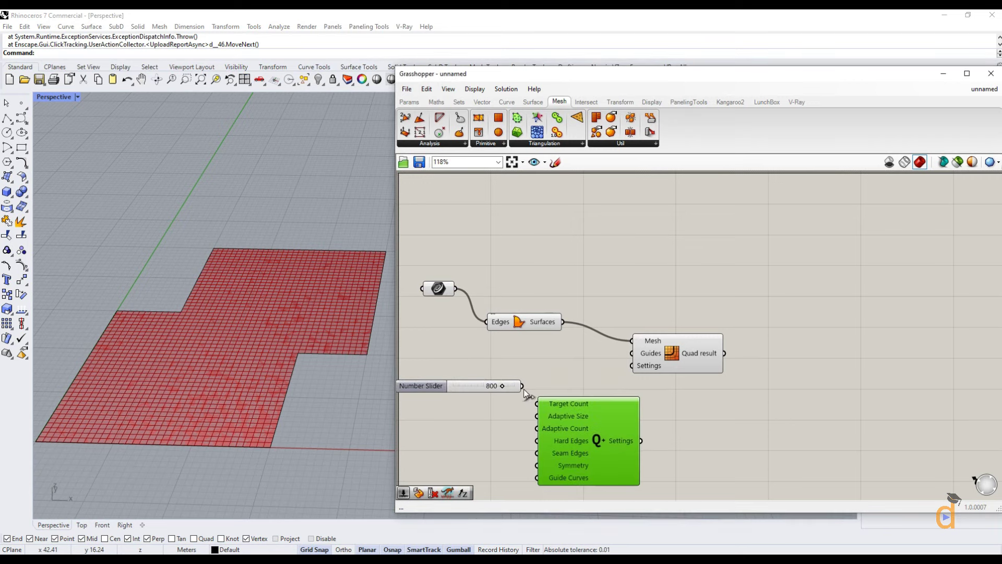
{"action": "left_click_drag", "start_coordinate": [642, 440], "coordinate": [633, 366]}
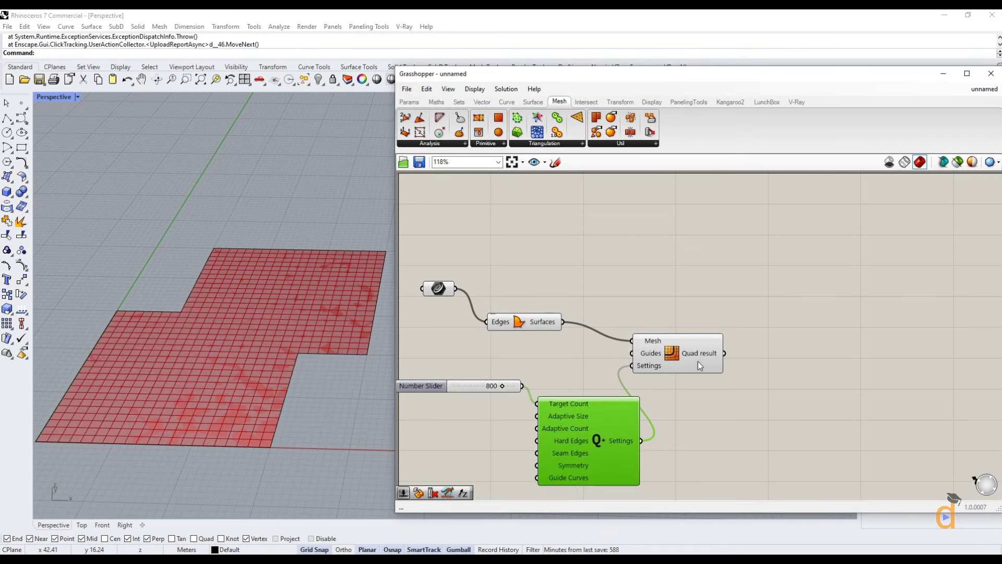
- Space out the slider, Settings and Quad Remesh components, and set the target count slider to 1000
{"action": "left_click_drag", "start_coordinate": [697, 361], "coordinate": [741, 356]}
{"action": "left_click_drag", "start_coordinate": [611, 410], "coordinate": [612, 394]}
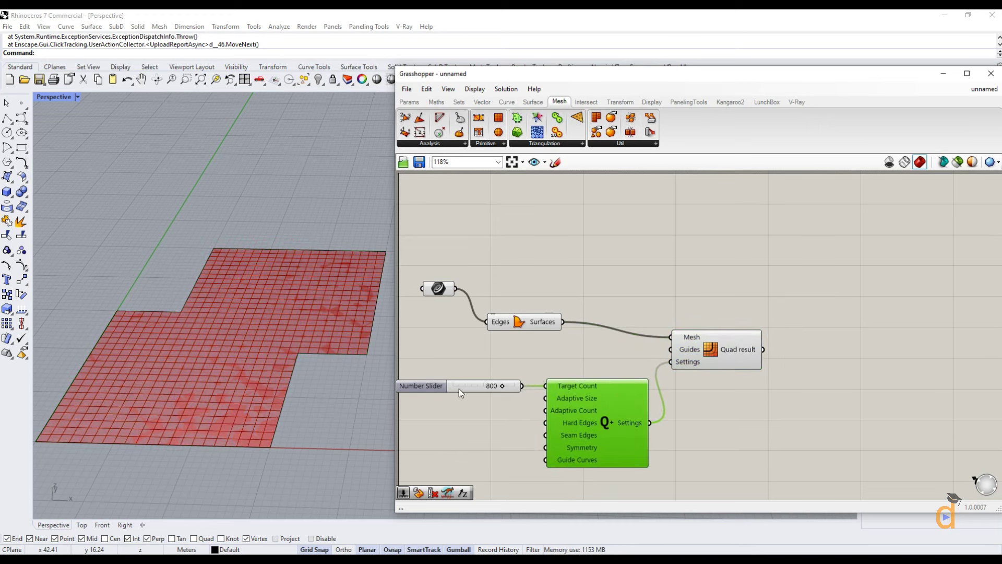
{"action": "left_click_drag", "start_coordinate": [459, 388], "coordinate": [468, 387]}
{"action": "left_click_drag", "start_coordinate": [584, 421], "coordinate": [597, 418]}
{"action": "left_click_drag", "start_coordinate": [726, 353], "coordinate": [734, 337]}
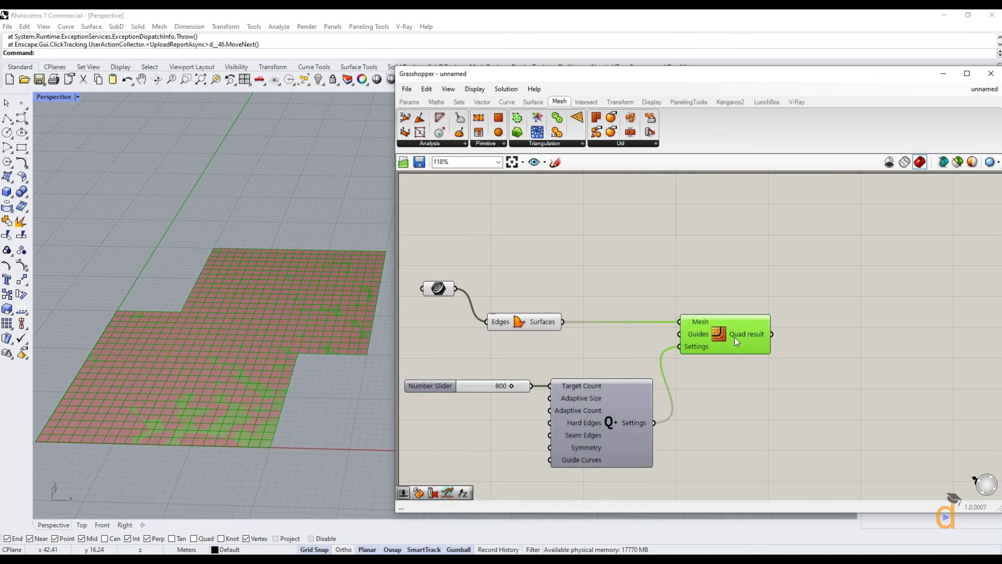
{"action": "left_click_drag", "start_coordinate": [628, 386], "coordinate": [645, 392]}
{"action": "left_click", "coordinate": [541, 411]}
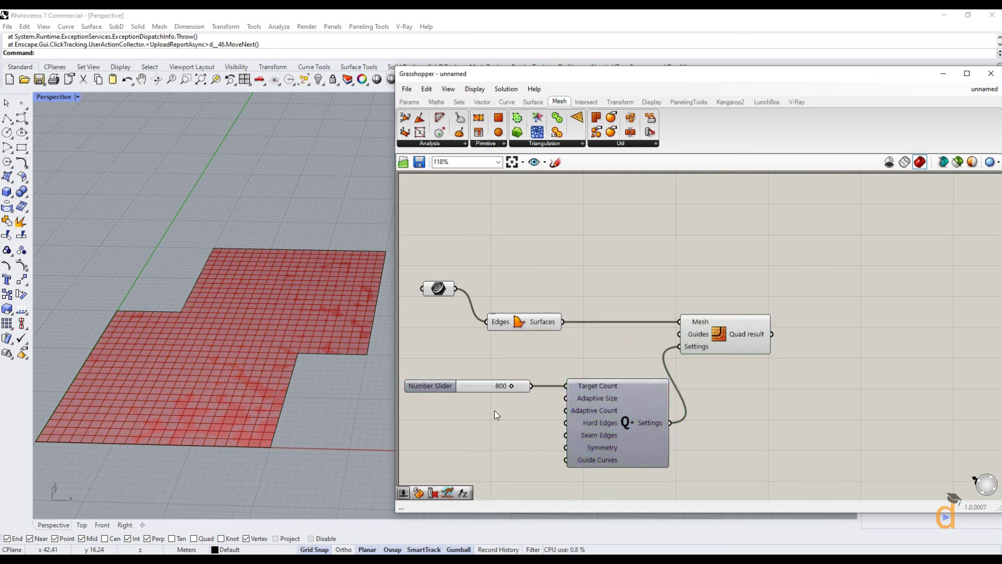
{"action": "left_click_drag", "start_coordinate": [509, 387], "coordinate": [527, 386]}
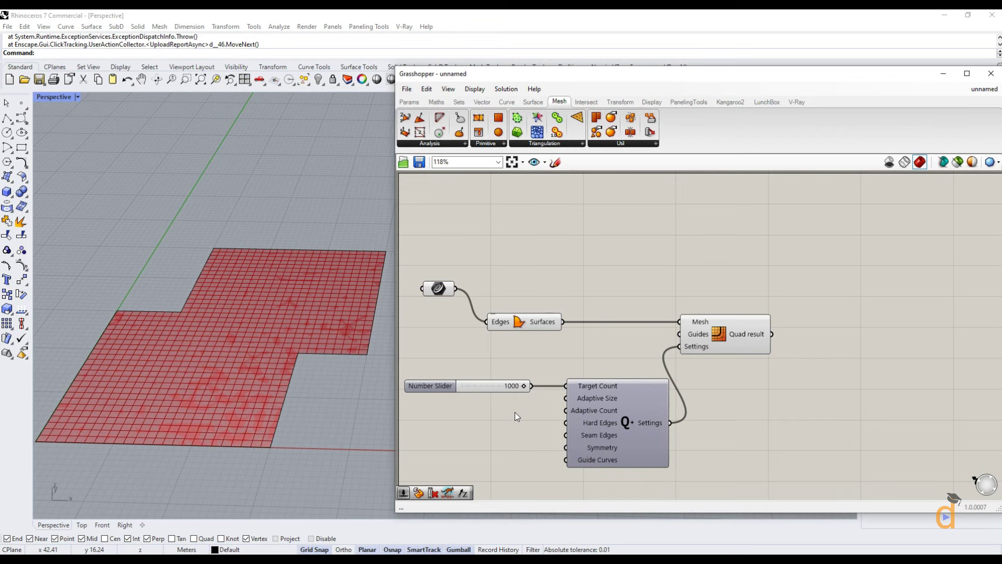
- Turn off the preview of the Boundary Surfaces component
{"action": "left_click", "coordinate": [750, 344]}
{"action": "left_click", "coordinate": [730, 374]}
{"action": "left_click", "coordinate": [521, 325]}
{"action": "right_click", "coordinate": [522, 324]}
{"action": "left_click", "coordinate": [537, 346]}
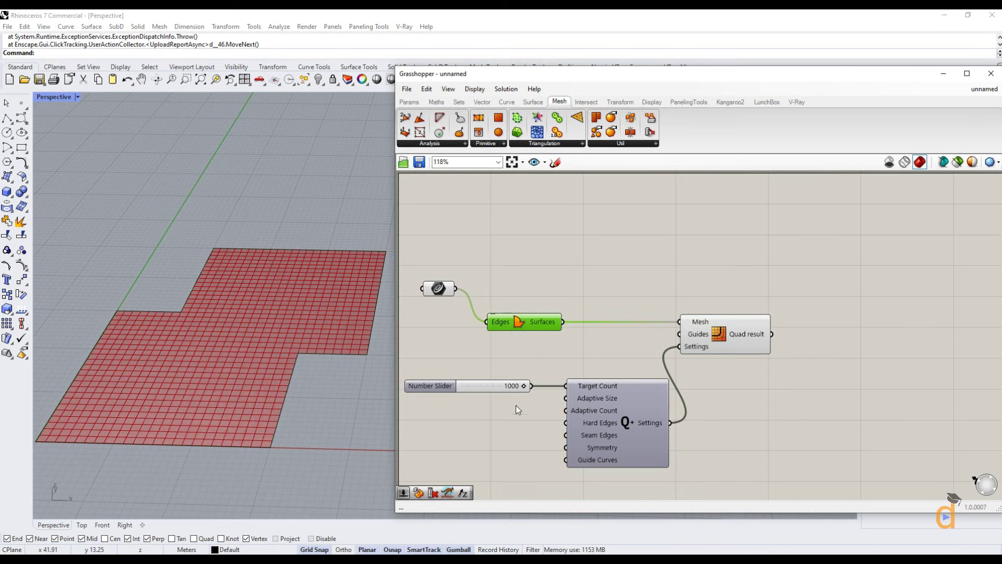
- Add Kangaroo2 Show and Load components in the free canvas area beyond Quad Remesh, with Load above Show
{"action": "right_click_drag", "start_coordinate": [711, 396], "coordinate": [638, 362]}
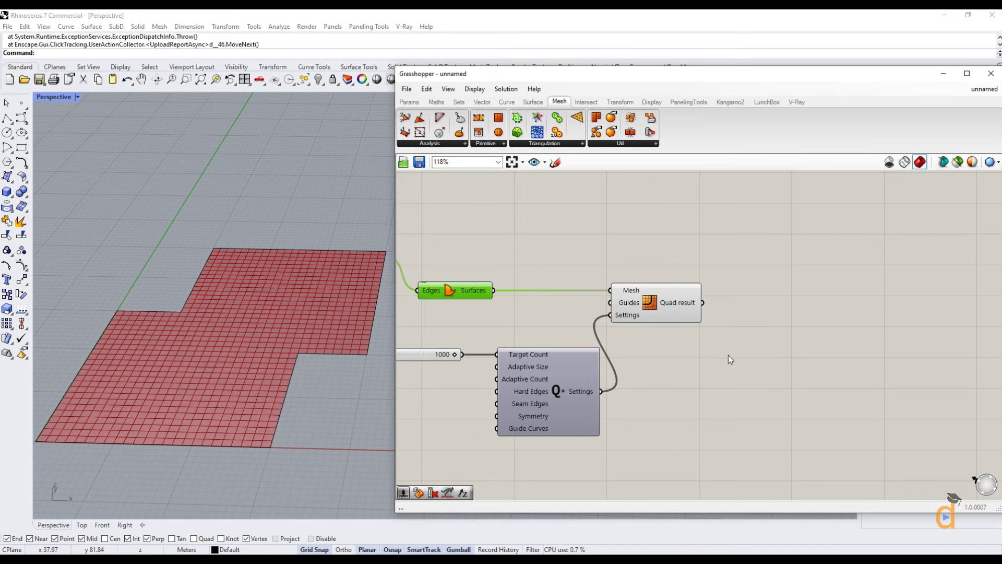
{"action": "right_click_drag", "start_coordinate": [729, 358], "coordinate": [684, 377]}
{"action": "left_click", "coordinate": [730, 102]}
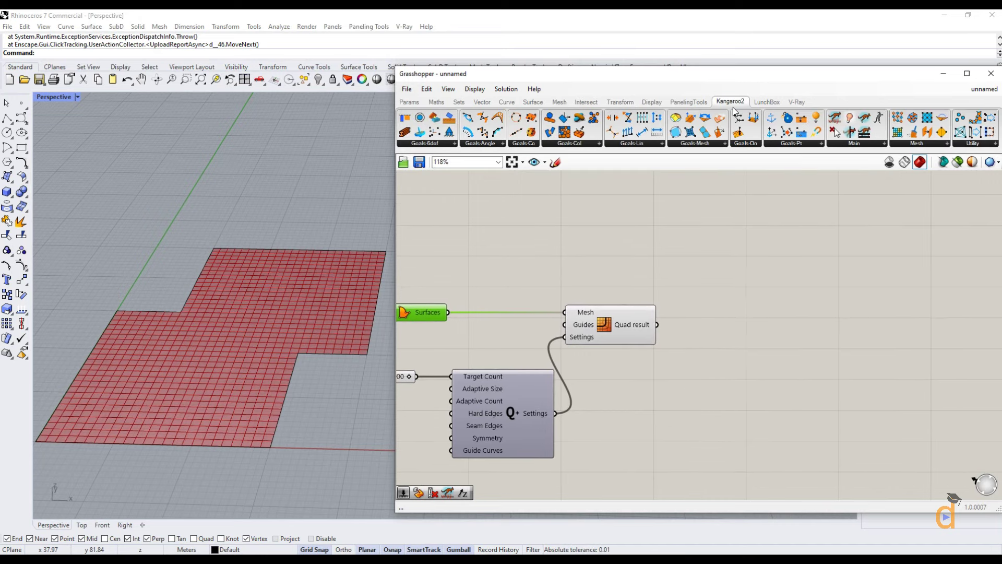
{"action": "left_click", "coordinate": [852, 144]}
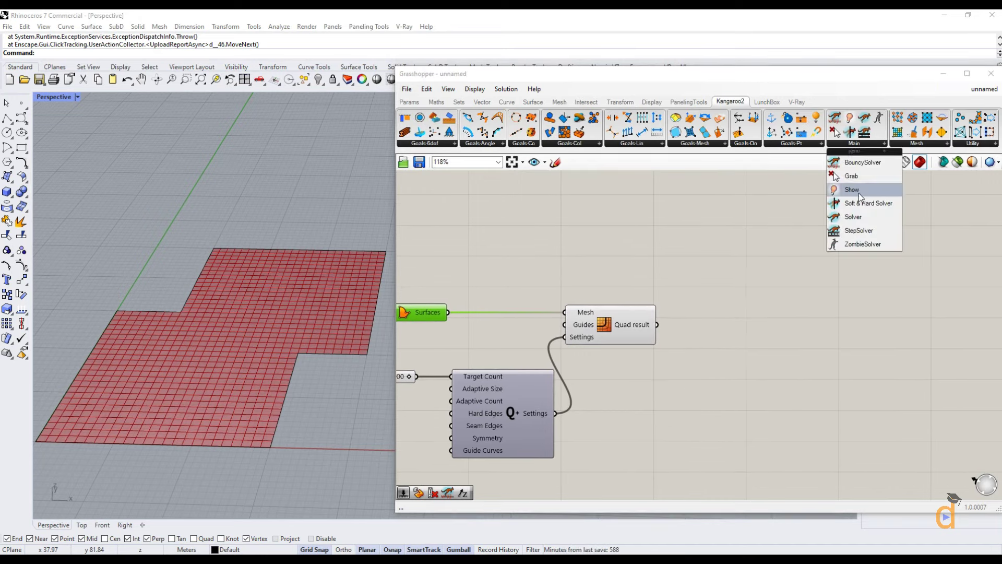
{"action": "left_click", "coordinate": [854, 192]}
{"action": "mouse_move", "coordinate": [761, 282]}
{"action": "left_mouse_down"}
{"action": "mouse_move", "coordinate": [771, 287]}
{"action": "mouse_move", "coordinate": [757, 287]}
{"action": "left_mouse_up"}
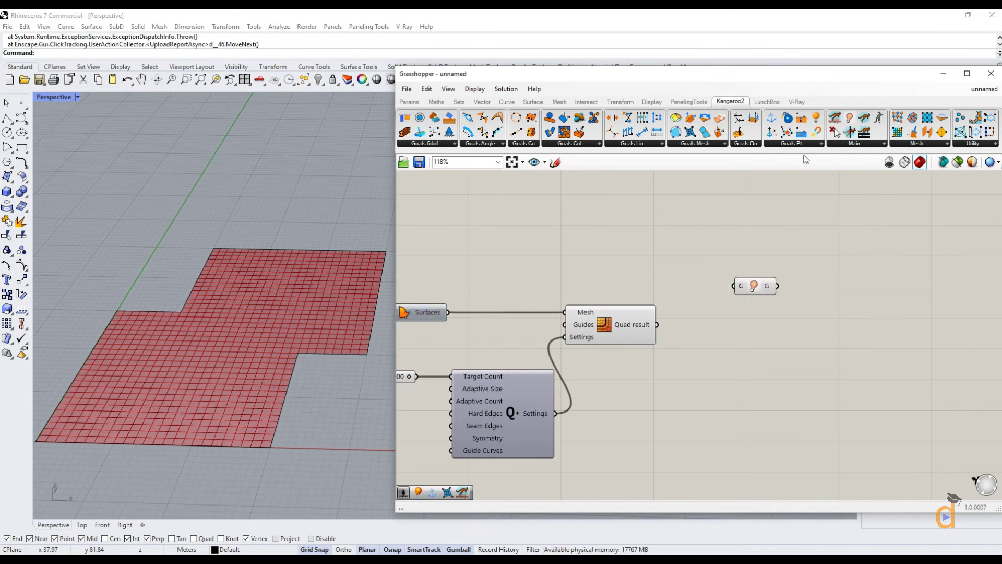
{"action": "left_click", "coordinate": [822, 144]}
{"action": "left_click_drag", "start_coordinate": [783, 245], "coordinate": [733, 227]}
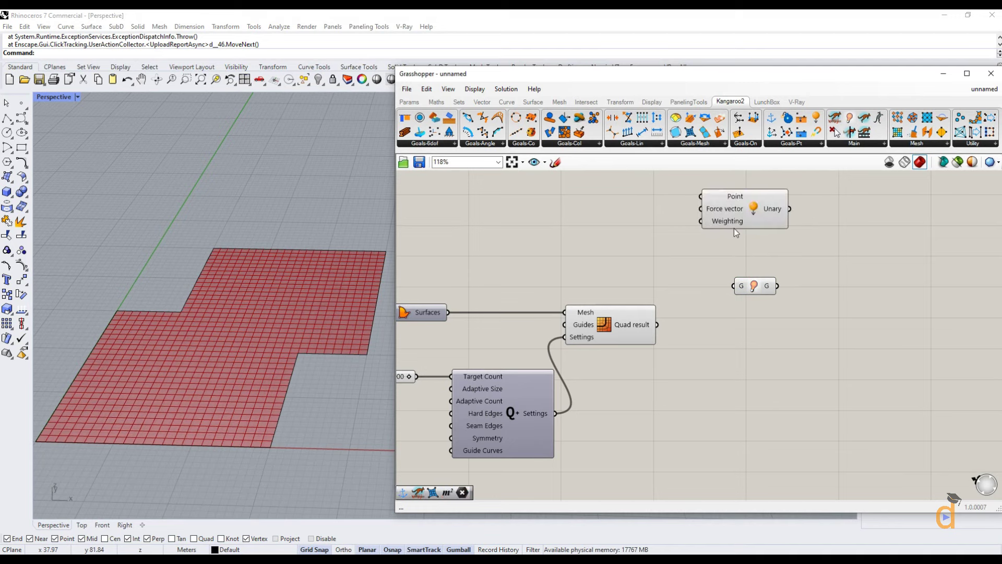
{"action": "scroll", "coordinate": [694, 274], "scroll_direction": "down", "scroll_amount": 2}
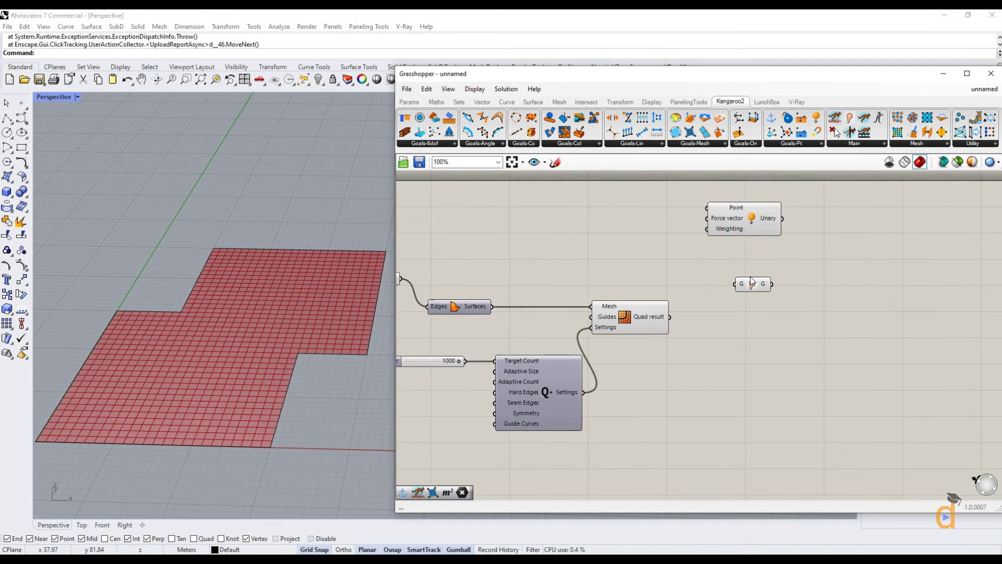
- Add a Kangaroo2 EdgeLengths goal below the Show component and an Anchor goal beneath it
{"action": "left_click", "coordinate": [695, 143]}
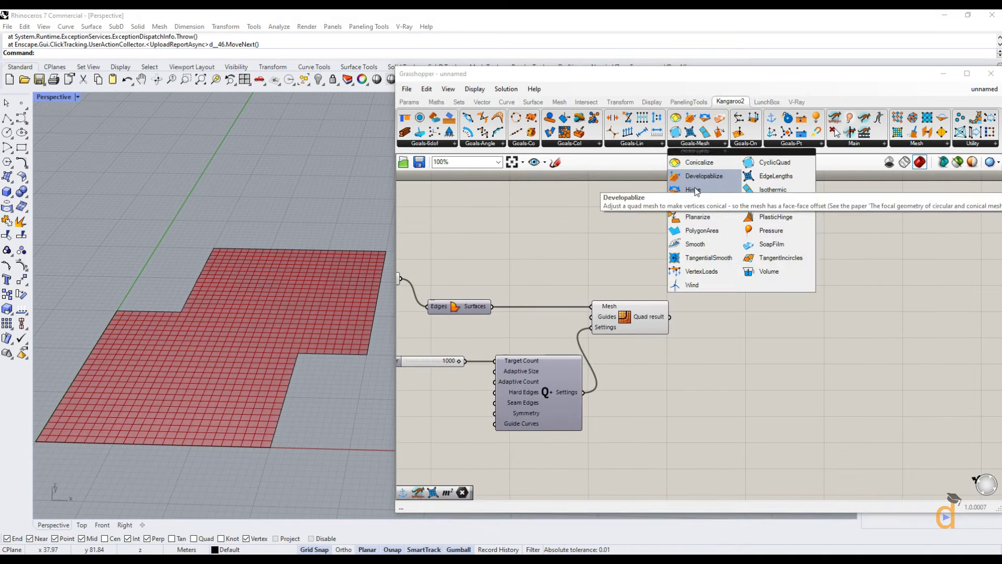
{"action": "left_click_drag", "start_coordinate": [765, 339], "coordinate": [765, 342]}
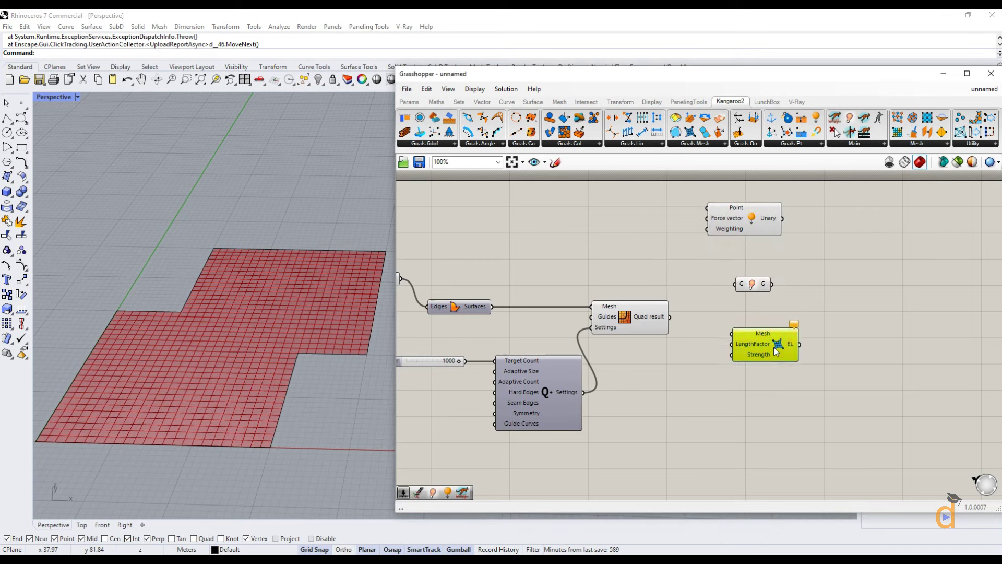
{"action": "left_click", "coordinate": [783, 146]}
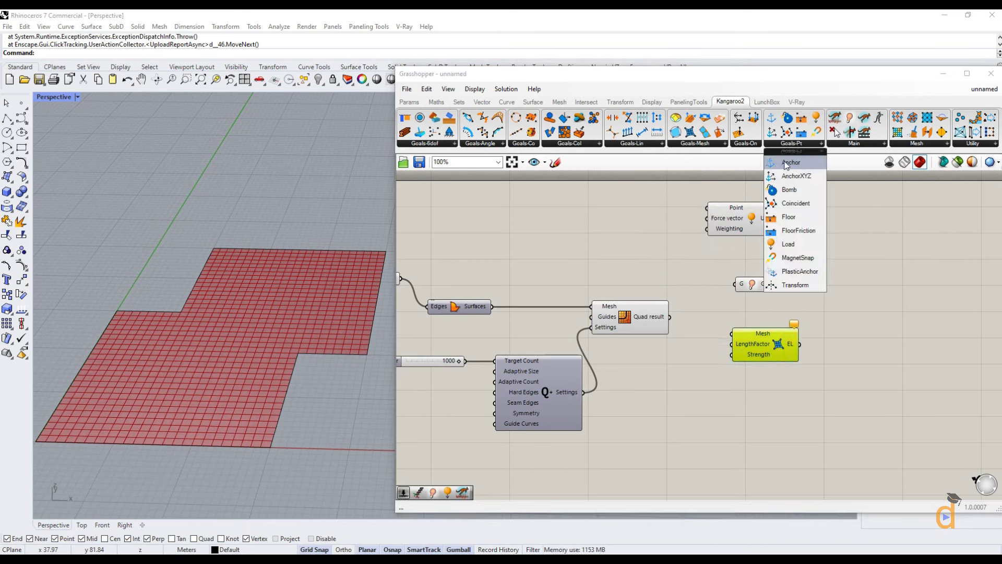
{"action": "left_click_drag", "start_coordinate": [793, 164], "coordinate": [783, 424]}
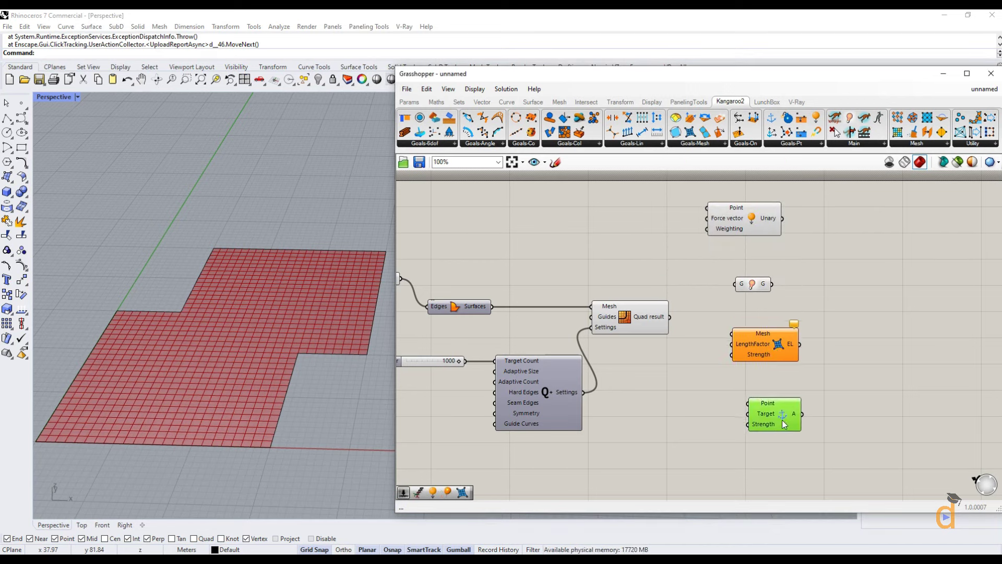
{"action": "left_click", "coordinate": [778, 380]}
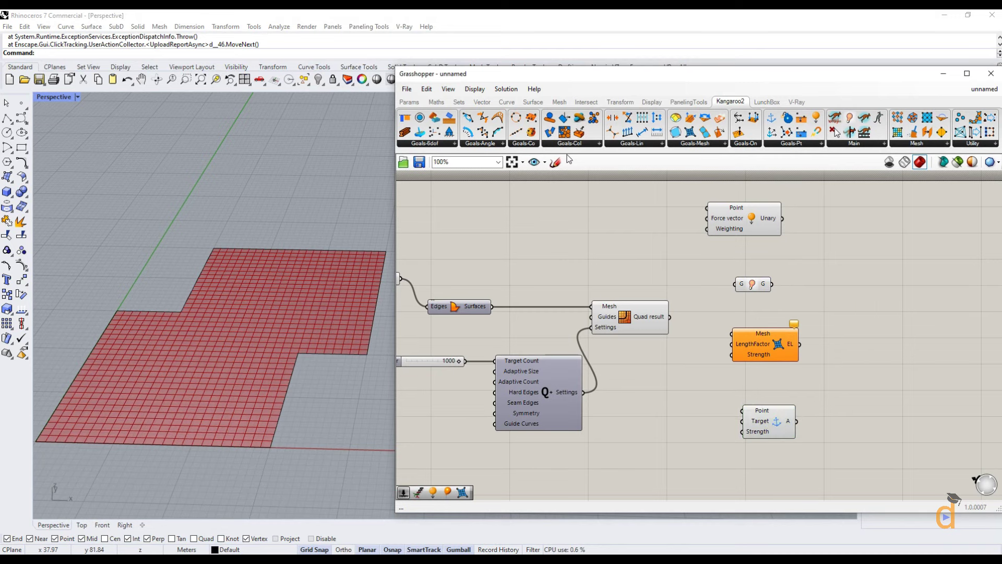
- Add a Kangaroo2 BouncySolver beyond the goals and place an Entwine component between the goals and the solver
{"action": "right_click_drag", "start_coordinate": [671, 266], "coordinate": [628, 263]}
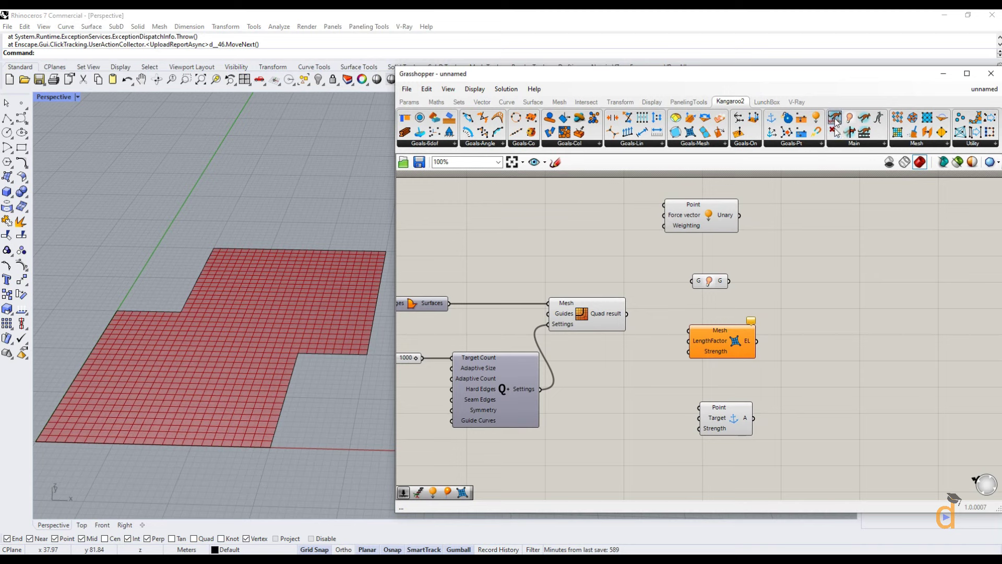
{"action": "left_click", "coordinate": [835, 119]}
{"action": "left_click_drag", "start_coordinate": [875, 343], "coordinate": [903, 341]}
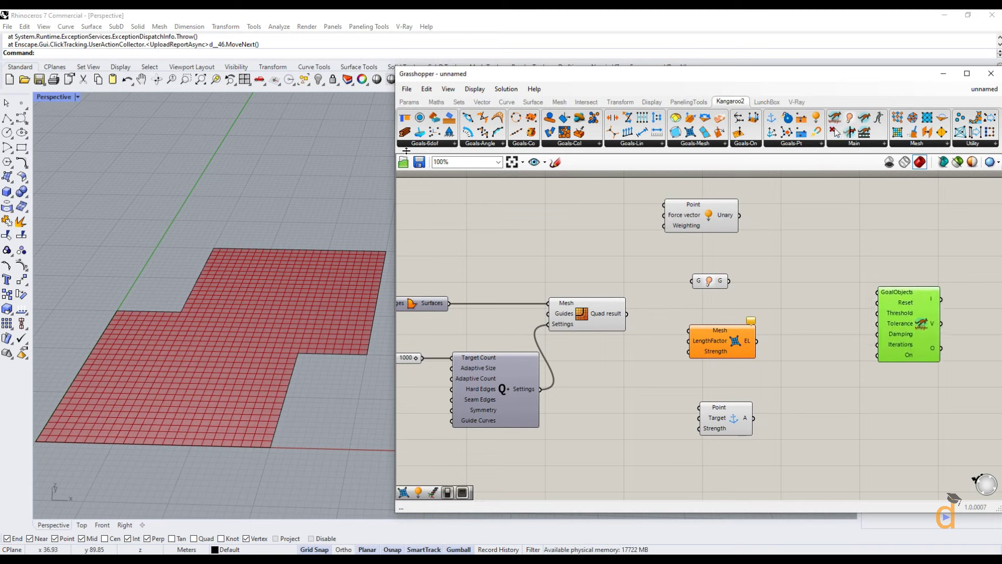
{"action": "left_click", "coordinate": [458, 102]}
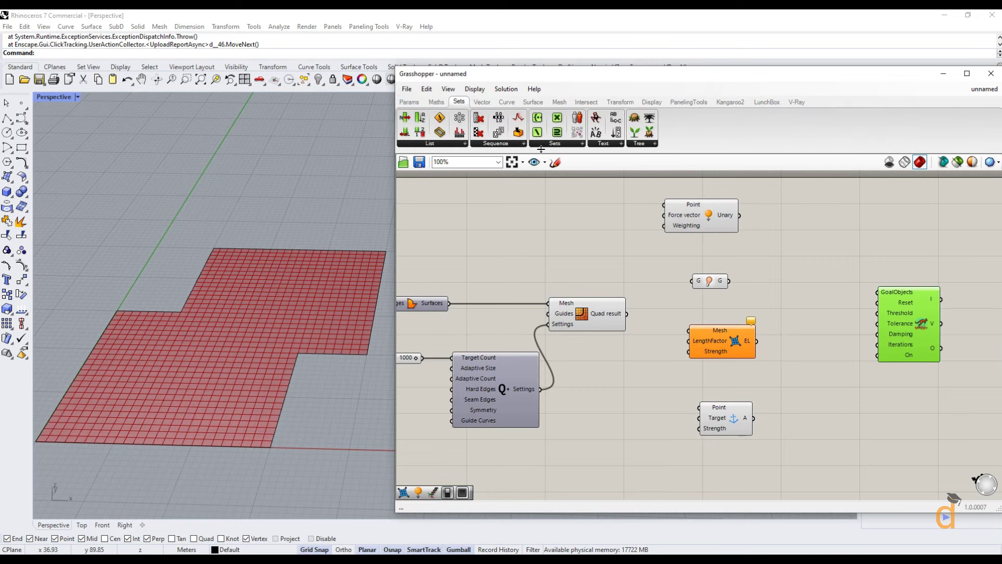
{"action": "left_click", "coordinate": [638, 146]}
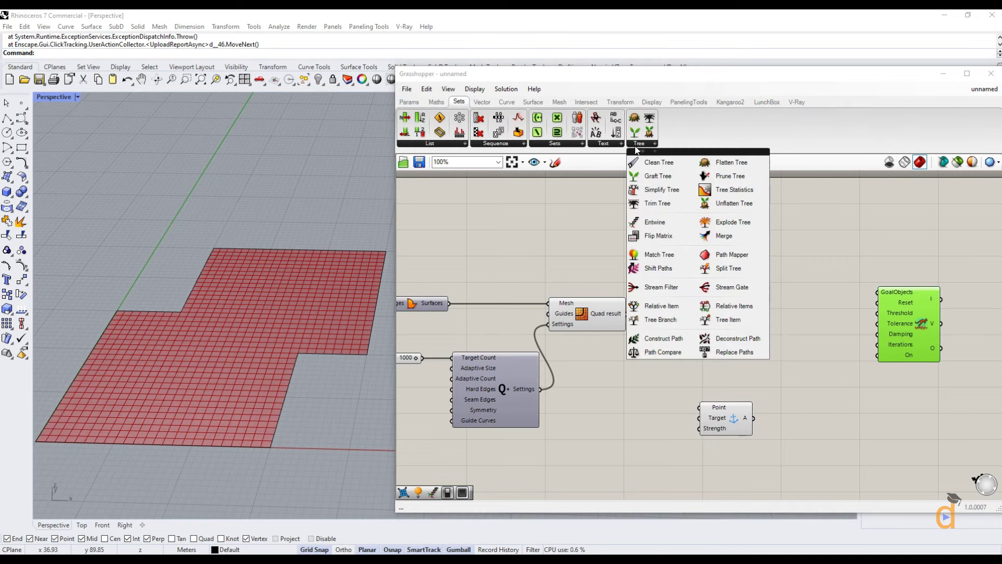
{"action": "left_click", "coordinate": [654, 222]}
{"action": "left_click", "coordinate": [819, 310]}
{"action": "left_click_drag", "start_coordinate": [889, 339], "coordinate": [909, 345]}
{"action": "left_click", "coordinate": [855, 358]}
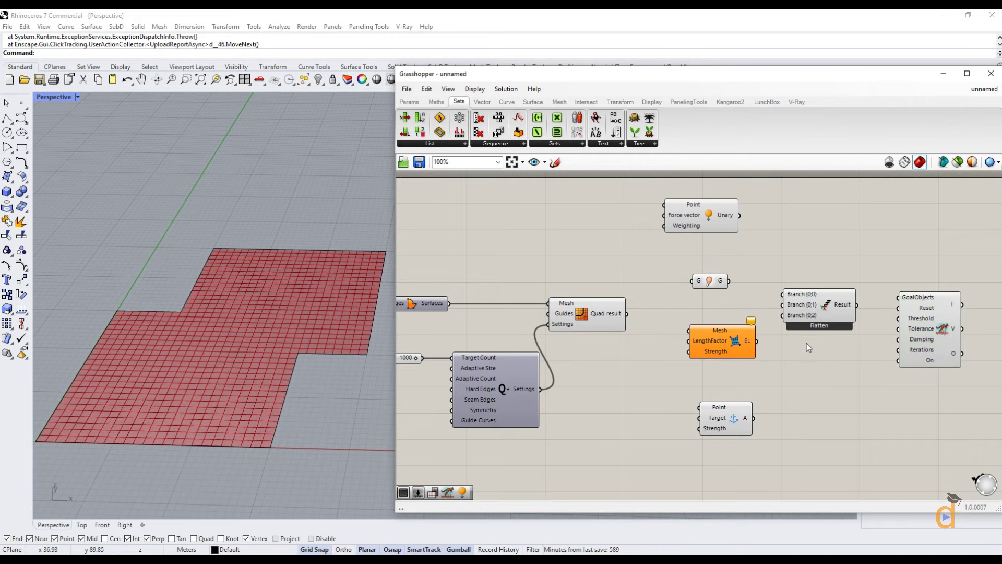
- Add a fourth input to the Entwine component and adjust the spacing between Entwine and the BouncySolver
{"action": "scroll", "coordinate": [807, 319], "scroll_direction": "up", "scroll_amount": 8}
{"action": "left_click", "coordinate": [844, 325]}
{"action": "scroll", "coordinate": [710, 312], "scroll_direction": "down", "scroll_amount": 7}
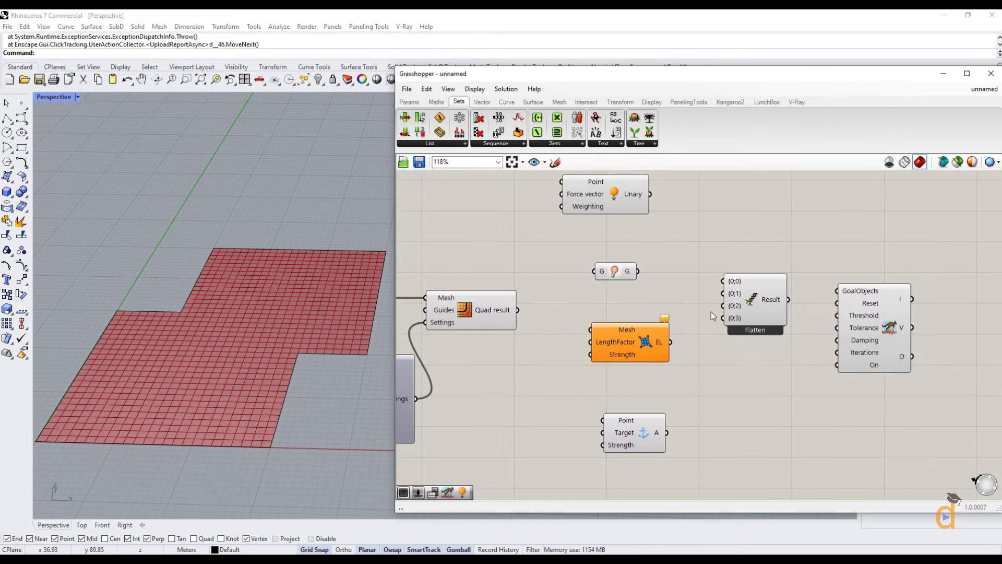
{"action": "left_click_drag", "start_coordinate": [770, 334], "coordinate": [765, 344]}
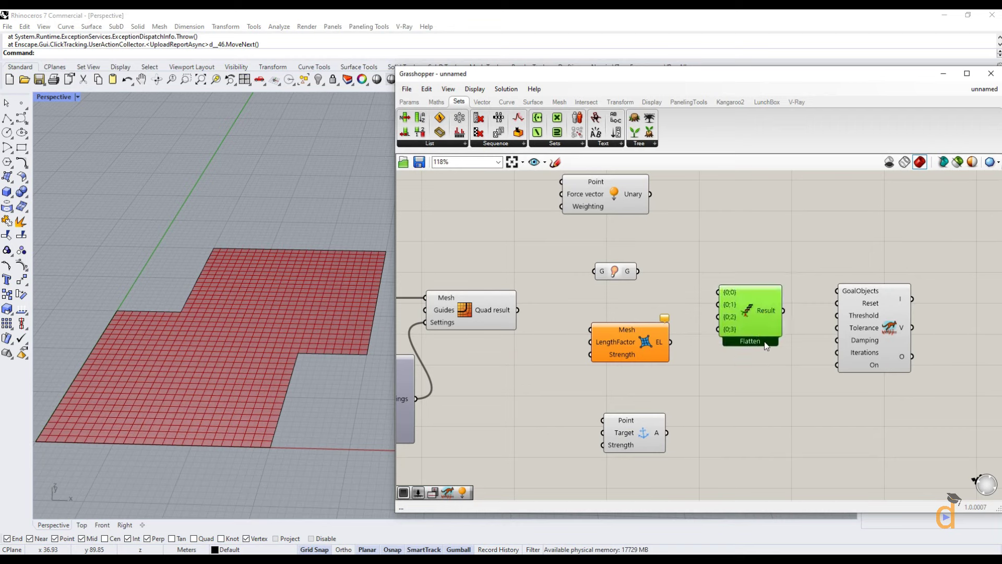
{"action": "left_click", "coordinate": [799, 359]}
{"action": "left_click_drag", "start_coordinate": [886, 362], "coordinate": [900, 368]}
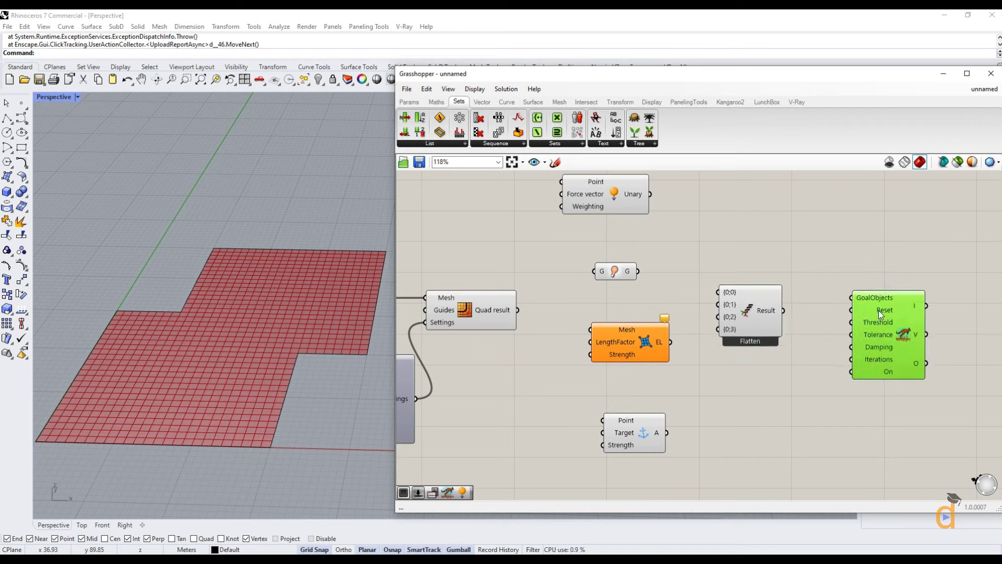
- Add a Button component below Entwine, in the space before the BouncySolver
{"action": "left_click", "coordinate": [414, 104]}
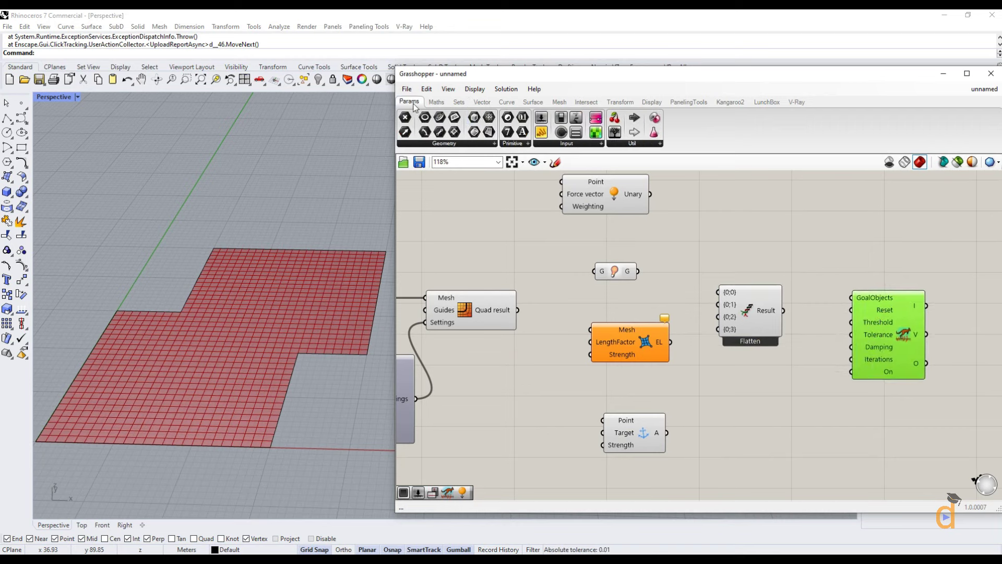
{"action": "left_click", "coordinate": [553, 151]}
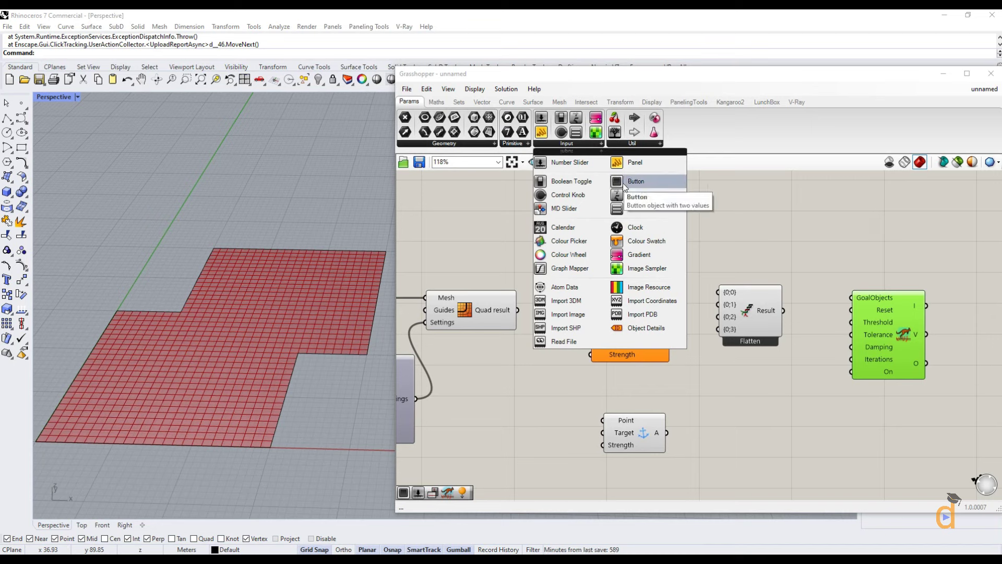
{"action": "left_click_drag", "start_coordinate": [574, 180], "coordinate": [759, 396]}
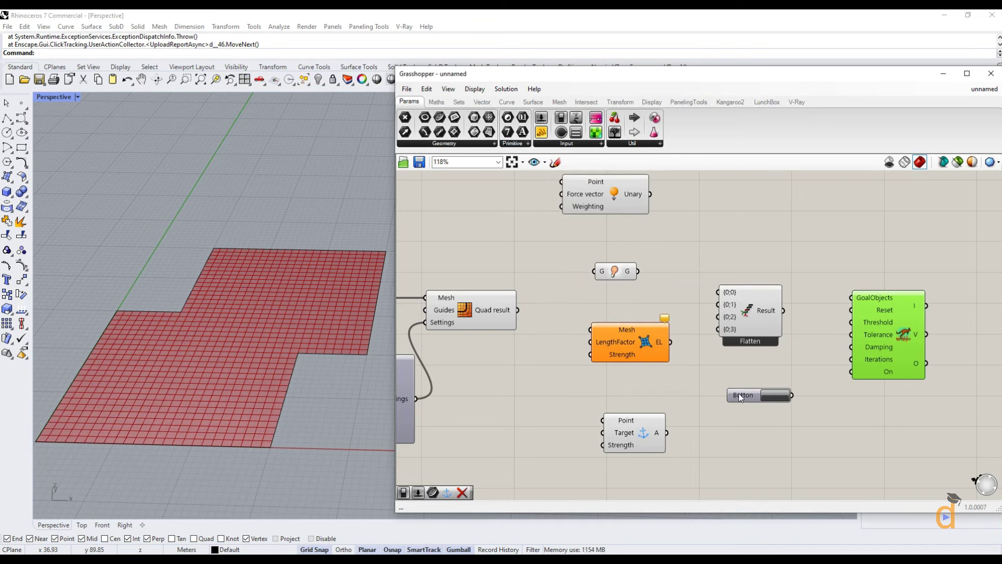
{"action": "left_click_drag", "start_coordinate": [738, 394], "coordinate": [736, 382]}
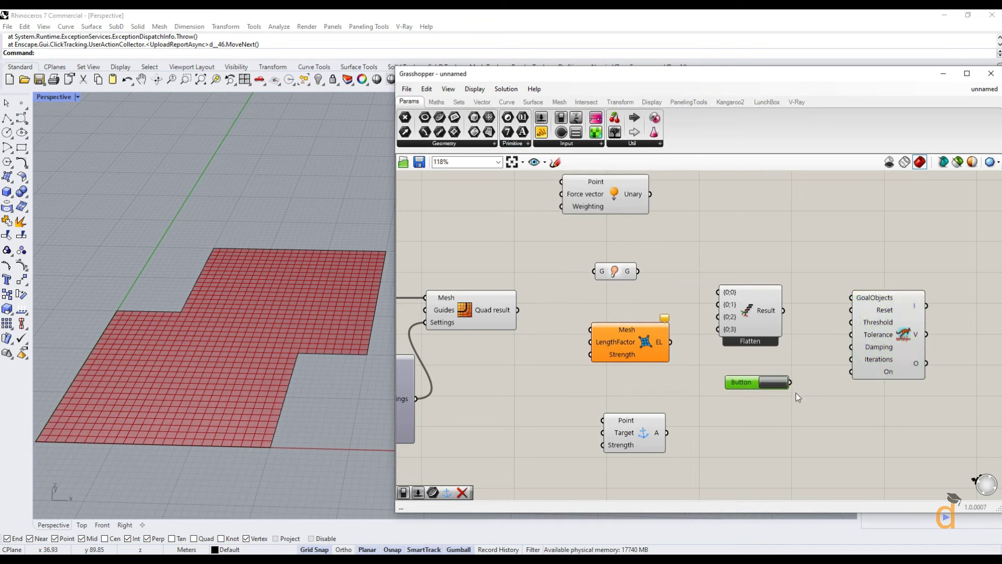
{"action": "left_click", "coordinate": [793, 408]}
- Add a Deconstruct Mesh component beside the Load goal and wire Quad Remesh's Quad result into its Mesh input
{"action": "scroll", "coordinate": [688, 349], "scroll_direction": "down", "scroll_amount": 2}
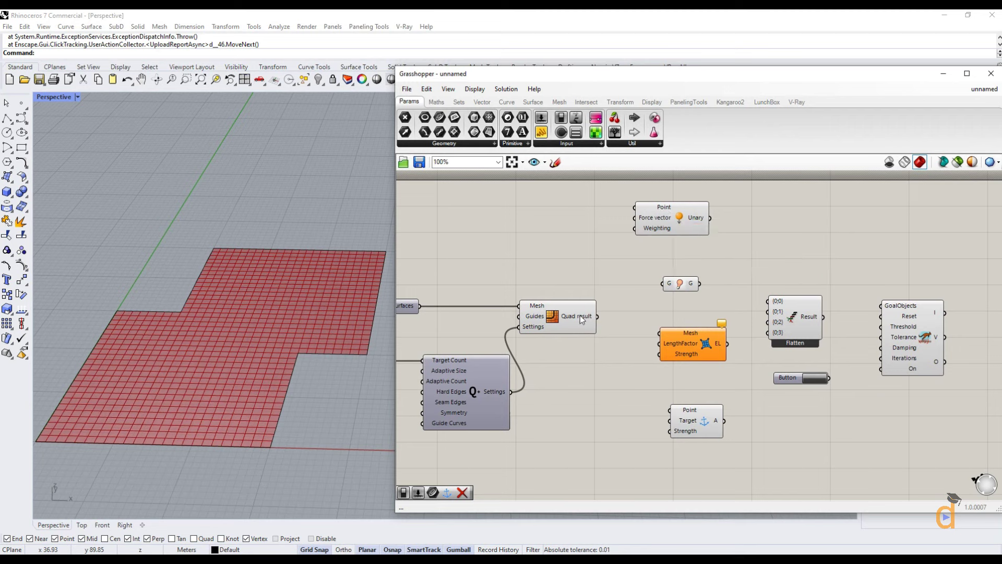
{"action": "left_click", "coordinate": [559, 102]}
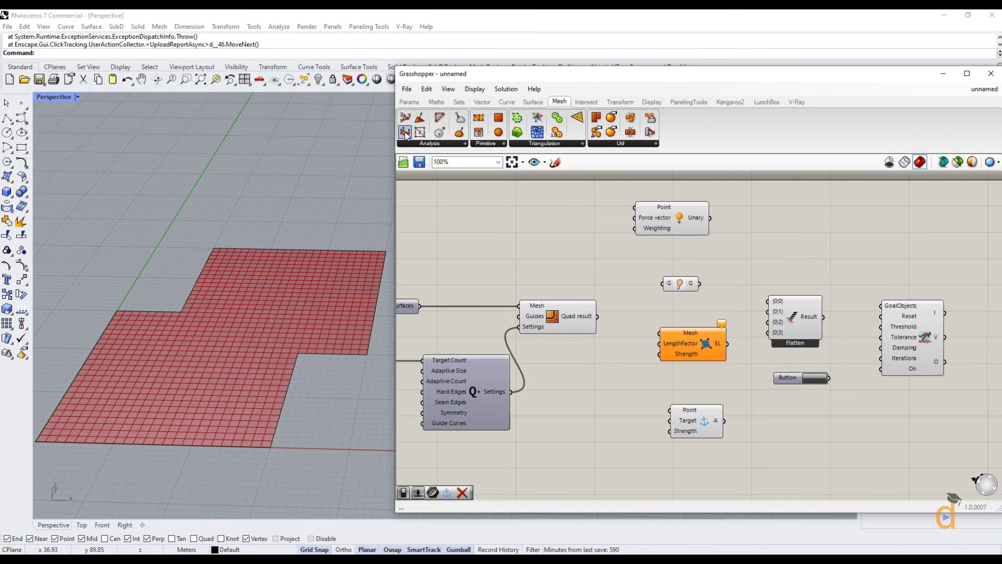
{"action": "left_click_drag", "start_coordinate": [406, 135], "coordinate": [574, 239]}
{"action": "mouse_move", "coordinate": [668, 228]}
{"action": "left_mouse_down"}
{"action": "mouse_move", "coordinate": [716, 231]}
{"action": "mouse_move", "coordinate": [675, 234]}
{"action": "left_mouse_up"}
{"action": "left_click_drag", "start_coordinate": [583, 243], "coordinate": [599, 230]}
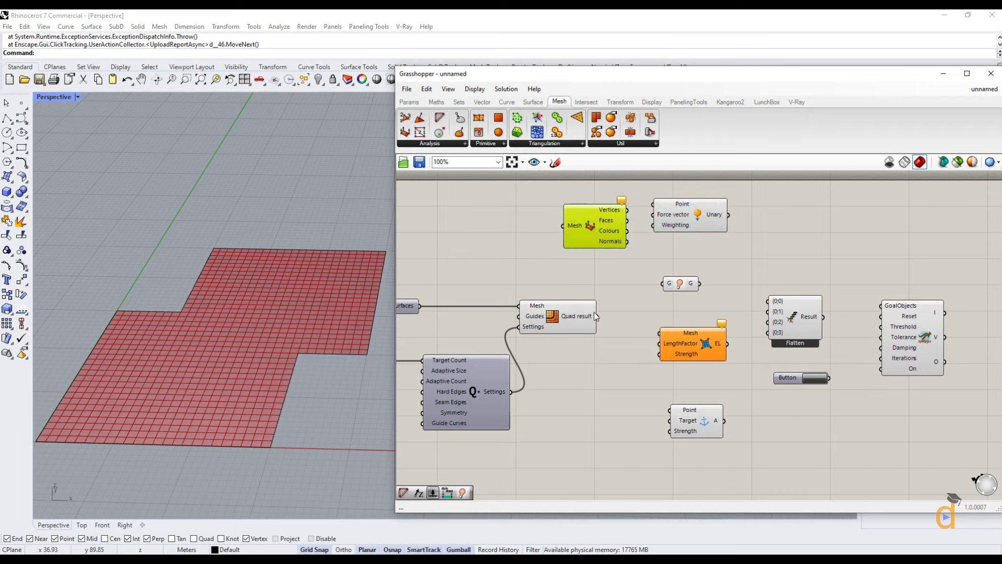
{"action": "left_click_drag", "start_coordinate": [598, 316], "coordinate": [563, 225]}
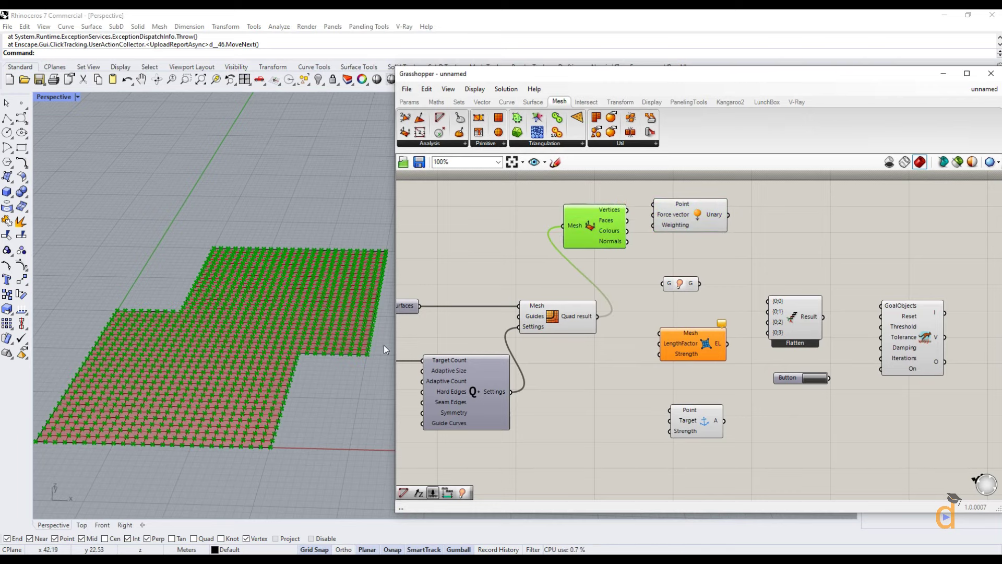
{"action": "mouse_move", "coordinate": [285, 394]}
{"action": "right_mouse_down"}
{"action": "mouse_move", "coordinate": [299, 389]}
{"action": "mouse_move", "coordinate": [284, 381]}
{"action": "right_mouse_up"}
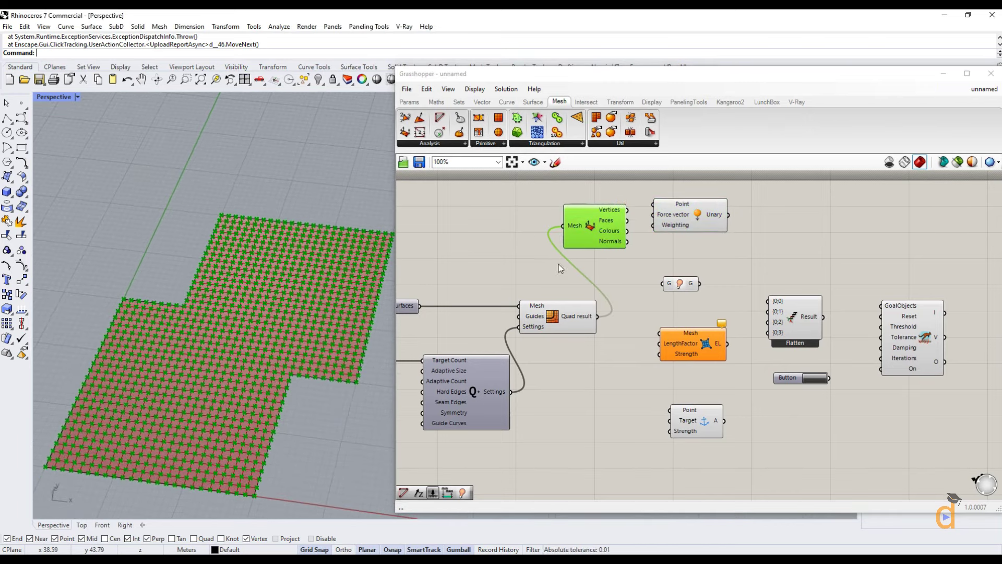
- Wire the deconstructed mesh's Vertices into the Load goal's Point input and space the two components apart
{"action": "left_click", "coordinate": [625, 264]}
{"action": "left_click_drag", "start_coordinate": [630, 209], "coordinate": [702, 246]}
{"action": "left_click_drag", "start_coordinate": [595, 231], "coordinate": [595, 215]}
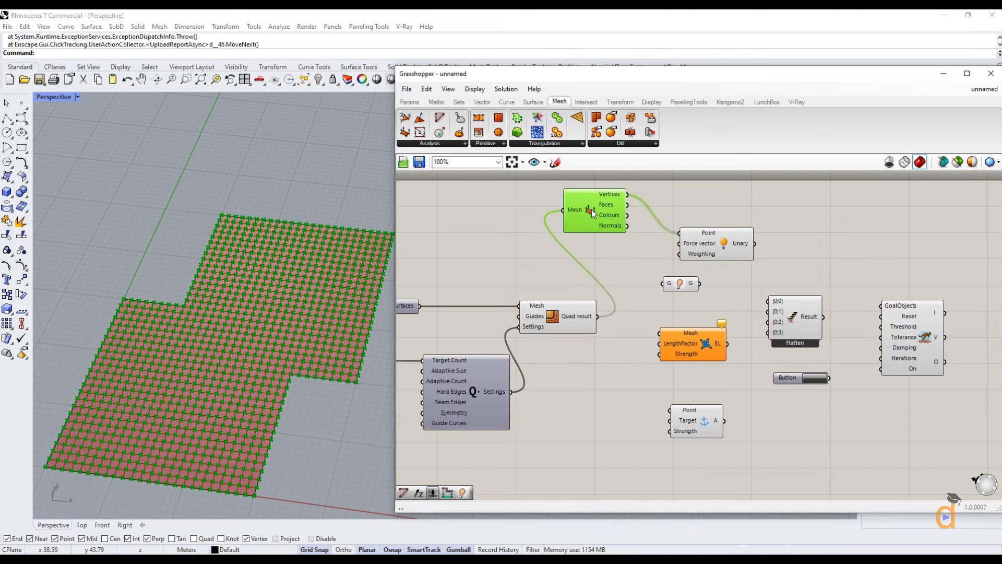
{"action": "left_click_drag", "start_coordinate": [688, 244], "coordinate": [691, 240]}
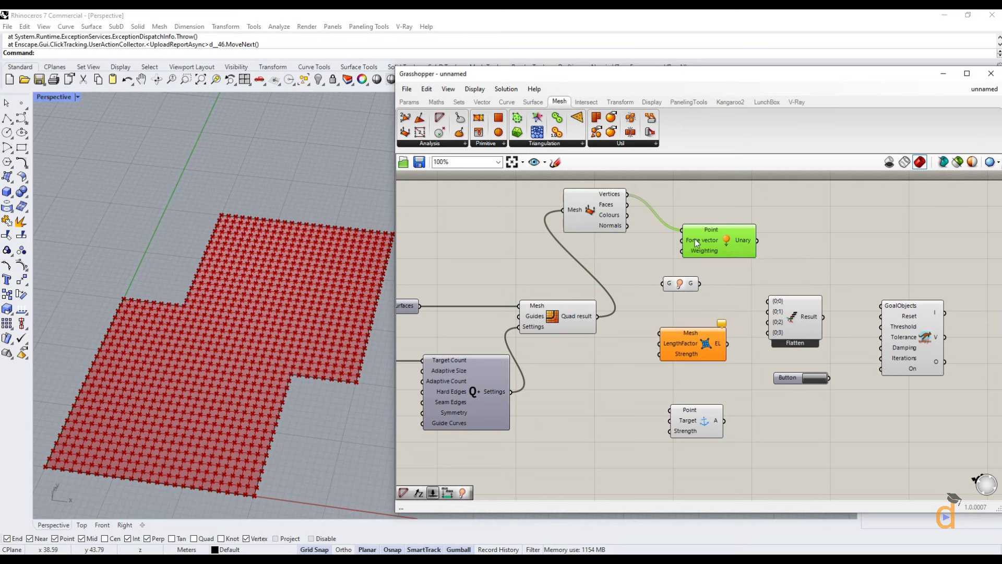
- Add a Unit Z vector component beneath Deconstruct Mesh, next to the Load goal's Force vector input
{"action": "left_click", "coordinate": [482, 102]}
{"action": "left_click", "coordinate": [608, 144]}
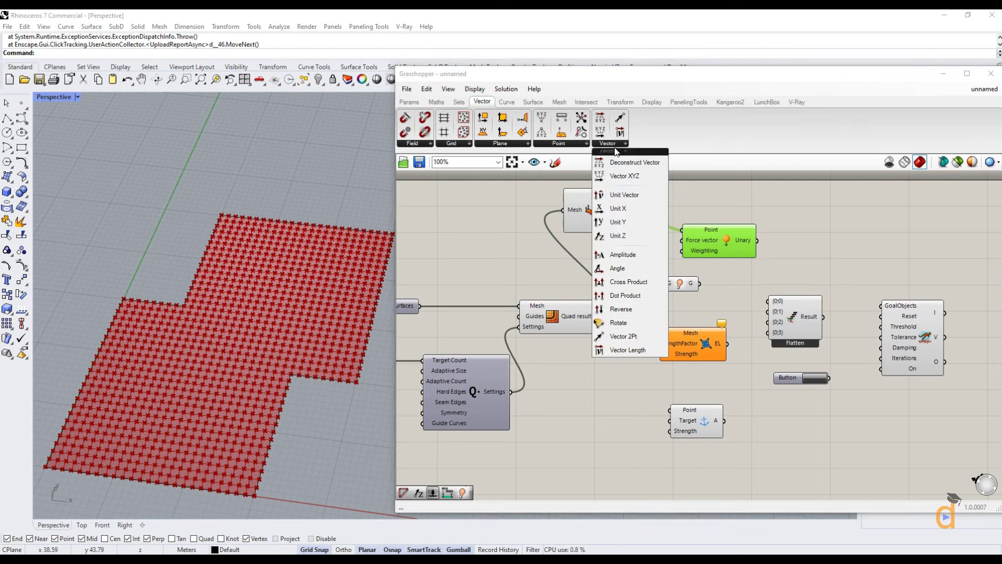
{"action": "left_click", "coordinate": [619, 235]}
{"action": "left_click", "coordinate": [619, 255]}
{"action": "left_click_drag", "start_coordinate": [647, 265], "coordinate": [644, 255]}
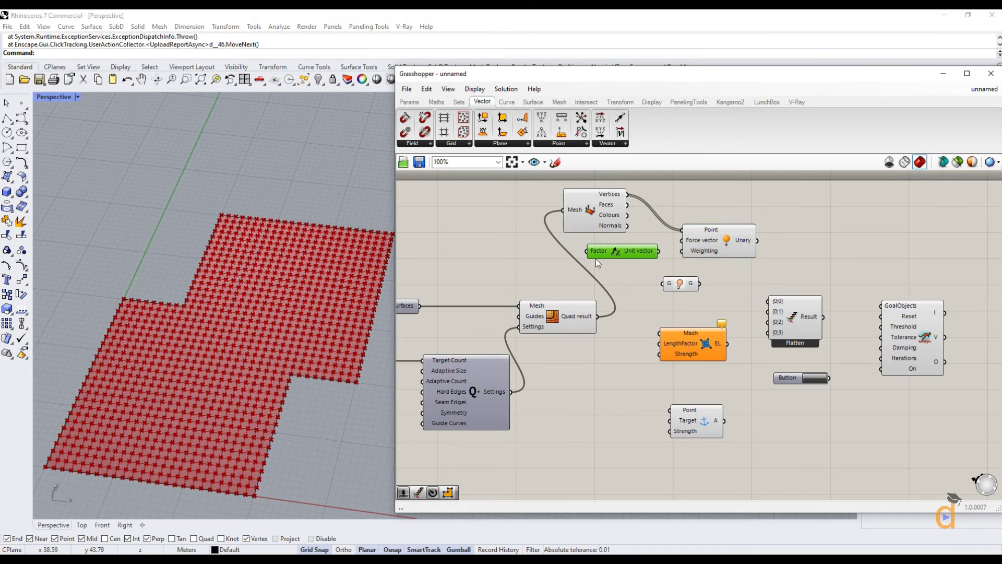
- Create a number slider from -1.00 to 1 with value 0.00 in the free space before the Unit Z component
{"action": "right_click_drag", "start_coordinate": [521, 265], "coordinate": [568, 264]}
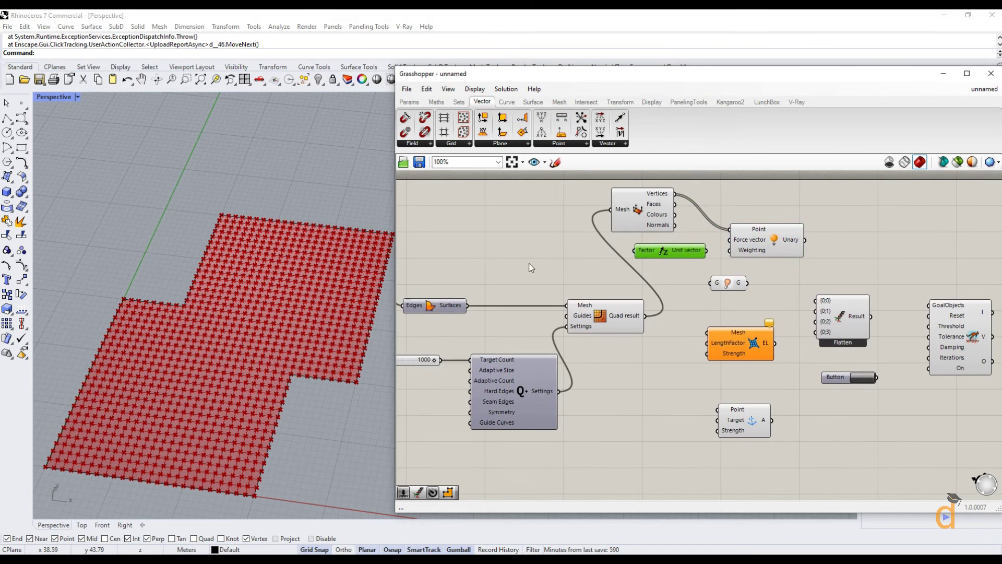
{"action": "double_click", "coordinate": [523, 266]}
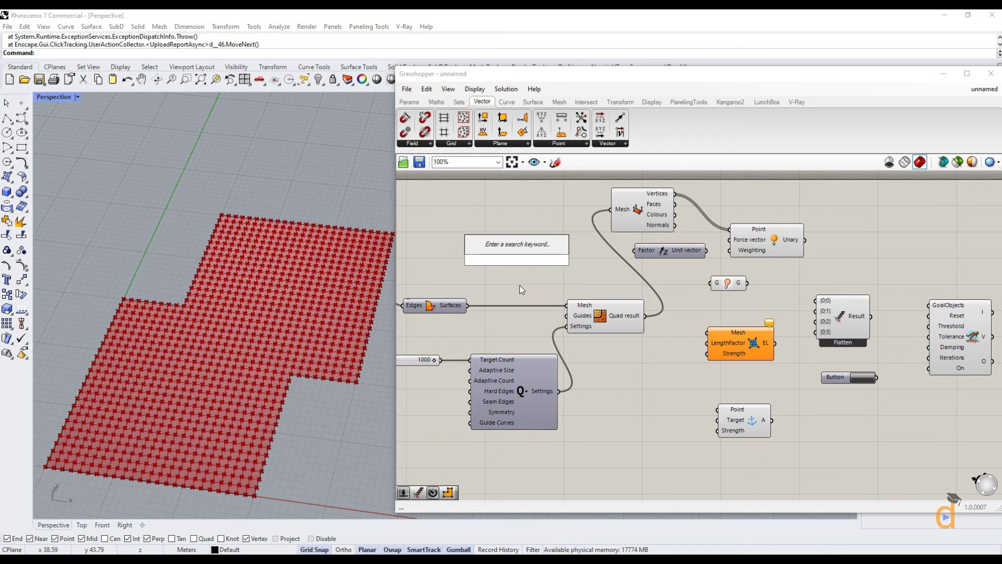
{"action": "type", "text": "-"}
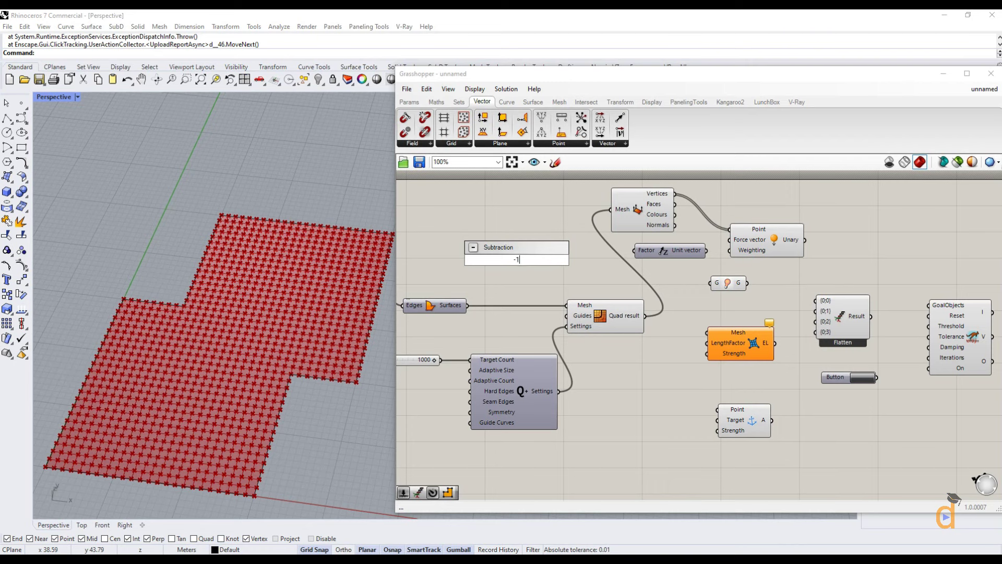
{"action": "type", "text": "1<"}
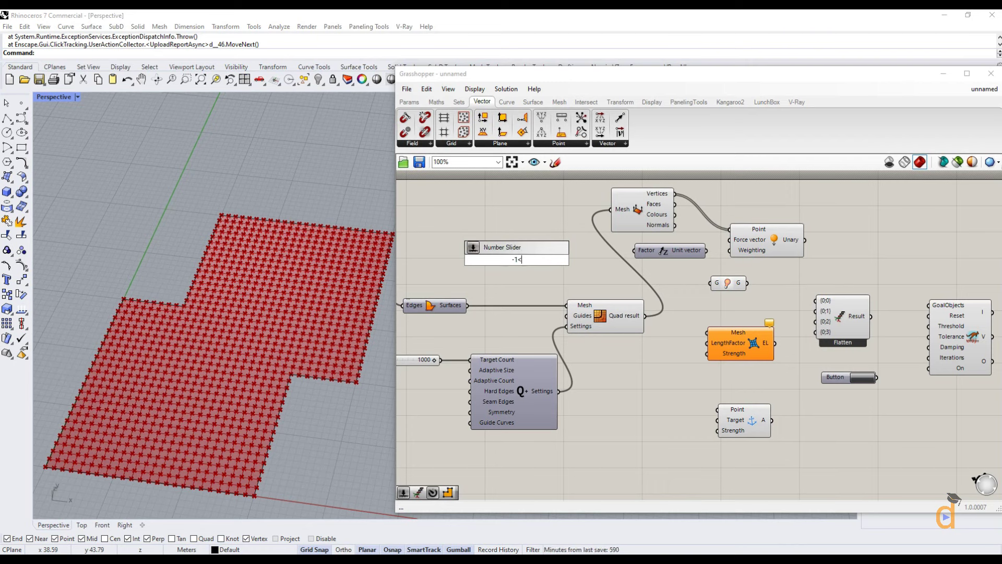
{"action": "key", "text": "BackSpace"}
{"action": "type", "text": ".0"}
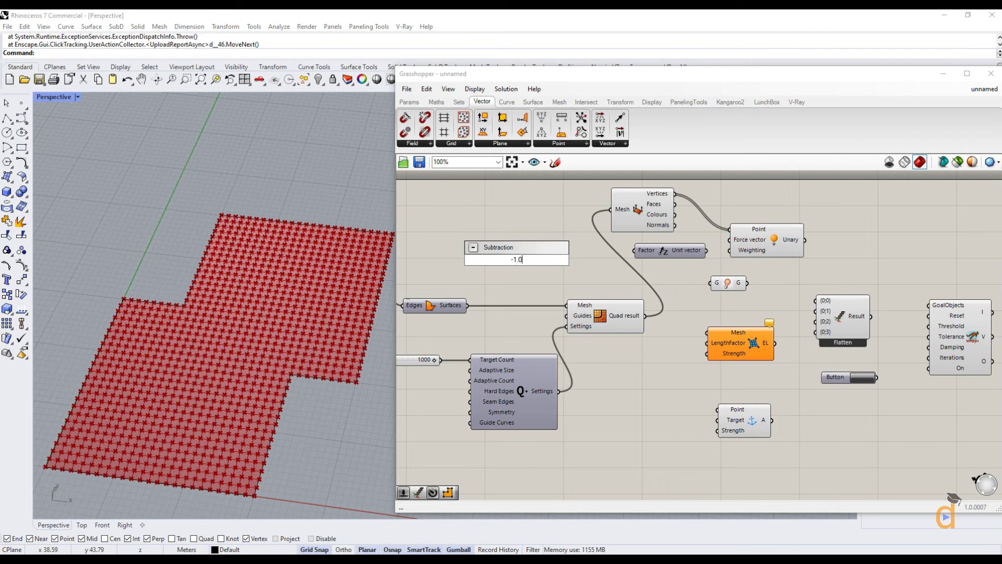
{"action": "type", "text": "0<0.00<"}
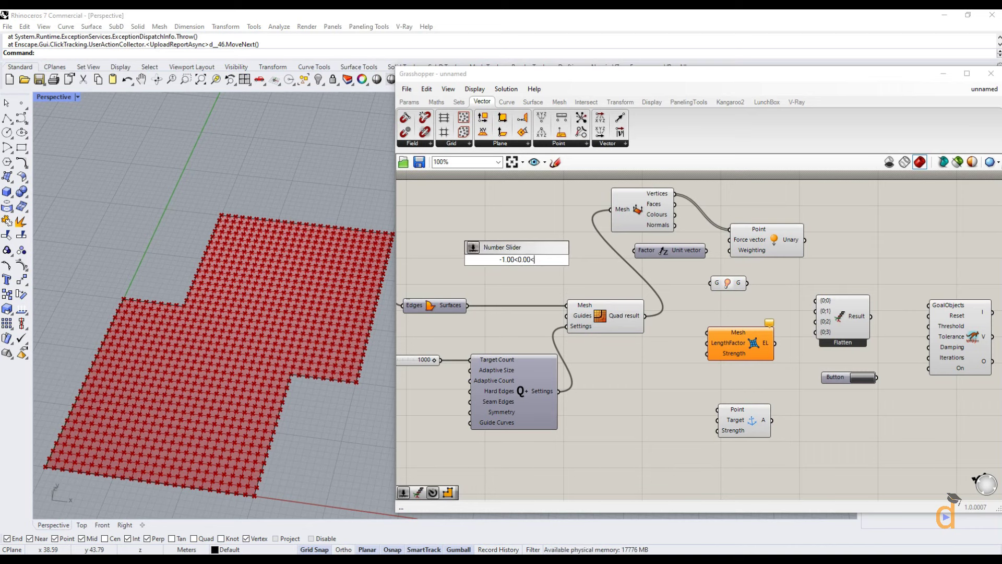
{"action": "type", "text": "1"}
{"action": "key", "text": "Return"}
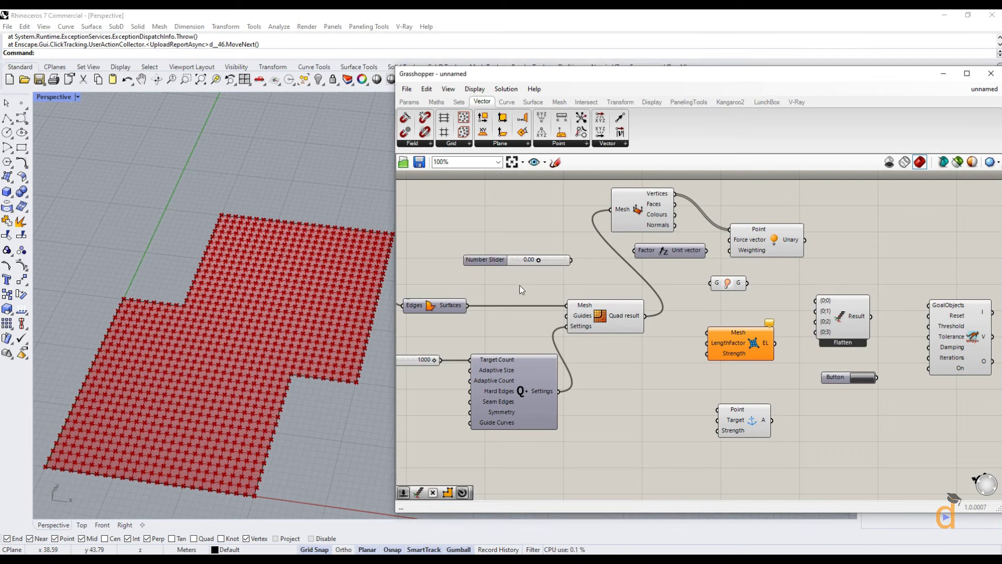
- Place two copies of the 0.00 slider next to the EdgeLengths goal and shift that goal to line up with them
{"action": "left_click_drag", "start_coordinate": [557, 264], "coordinate": [664, 367]}
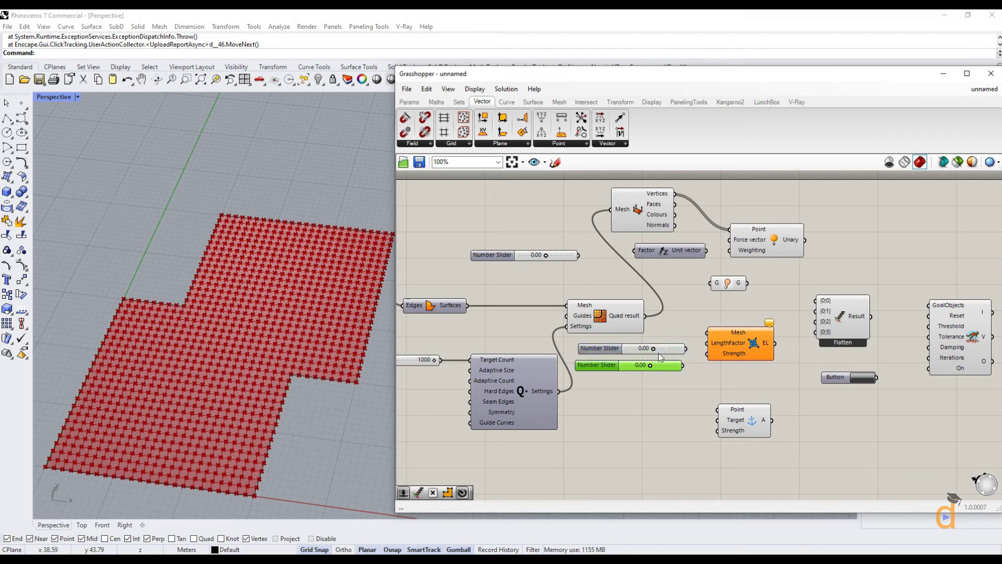
{"action": "scroll", "coordinate": [658, 350], "scroll_direction": "up", "scroll_amount": 1}
{"action": "right_click_drag", "start_coordinate": [655, 334], "coordinate": [647, 356]}
{"action": "left_click_drag", "start_coordinate": [725, 381], "coordinate": [729, 387]}
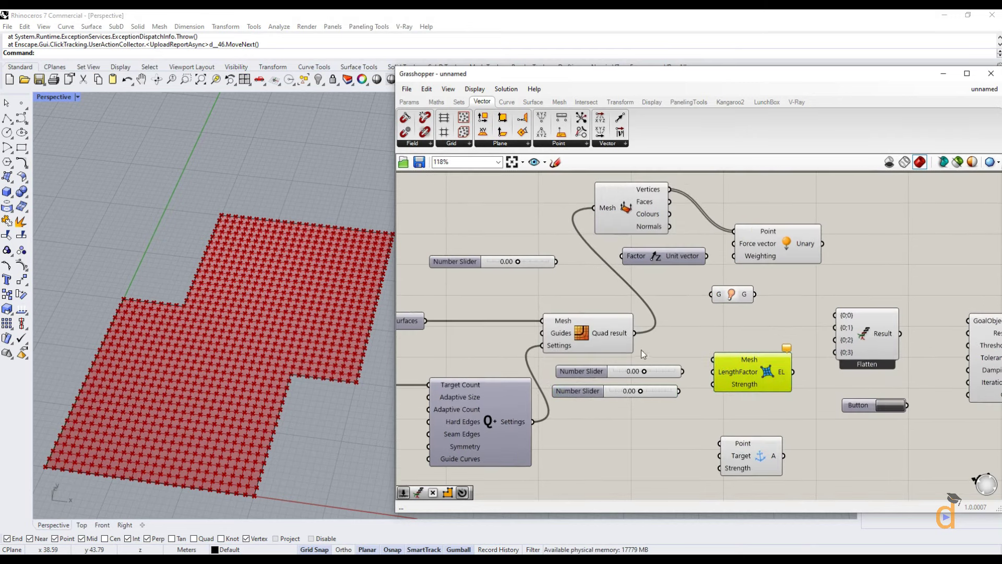
- Wire Quad result and the two sliders into EdgeLengths' Mesh, LengthFactor and Strength, and the first slider through Unit Z into Load's Force vector
{"action": "left_click_drag", "start_coordinate": [634, 332], "coordinate": [713, 384]}
{"action": "right_click_drag", "start_coordinate": [687, 407], "coordinate": [684, 393]}
{"action": "left_click_drag", "start_coordinate": [607, 245], "coordinate": [609, 246]}
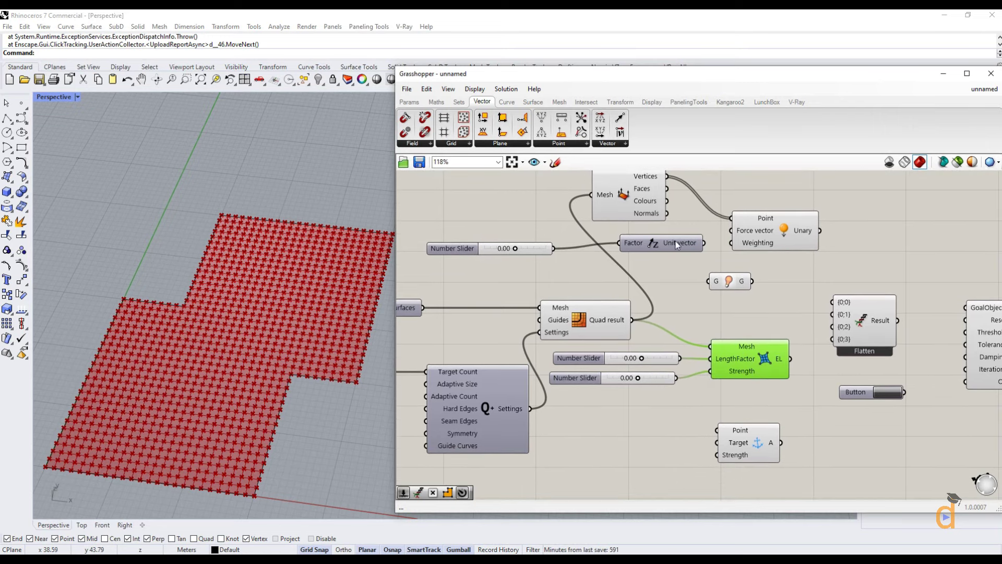
{"action": "scroll", "coordinate": [679, 280], "scroll_direction": "down", "scroll_amount": 2}
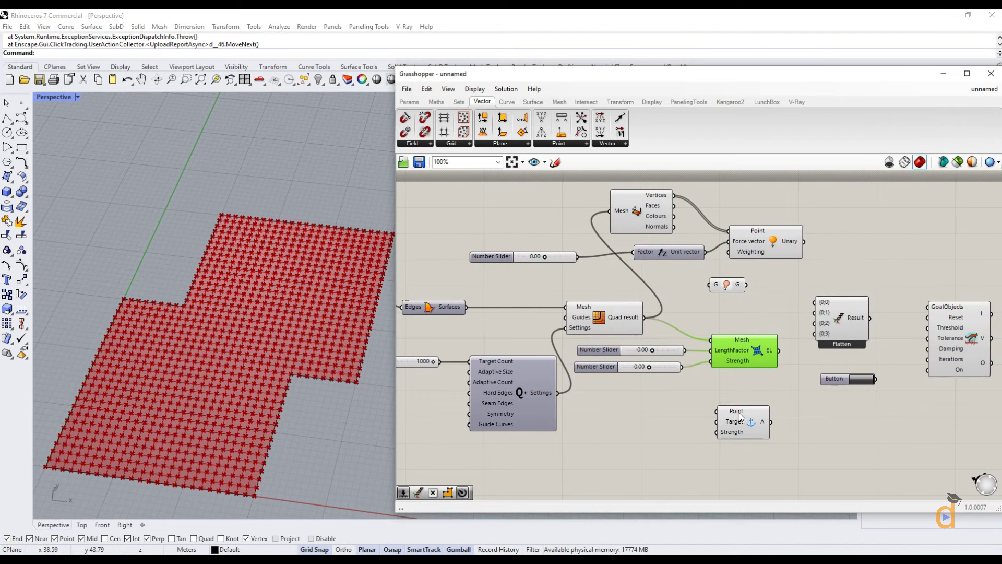
- Add a Kangaroo2 MeshCorners component between EdgeLengths and Anchor and wire Quad result into its Mesh input
{"action": "left_click_drag", "start_coordinate": [740, 417], "coordinate": [749, 419]}
{"action": "left_click", "coordinate": [730, 102]}
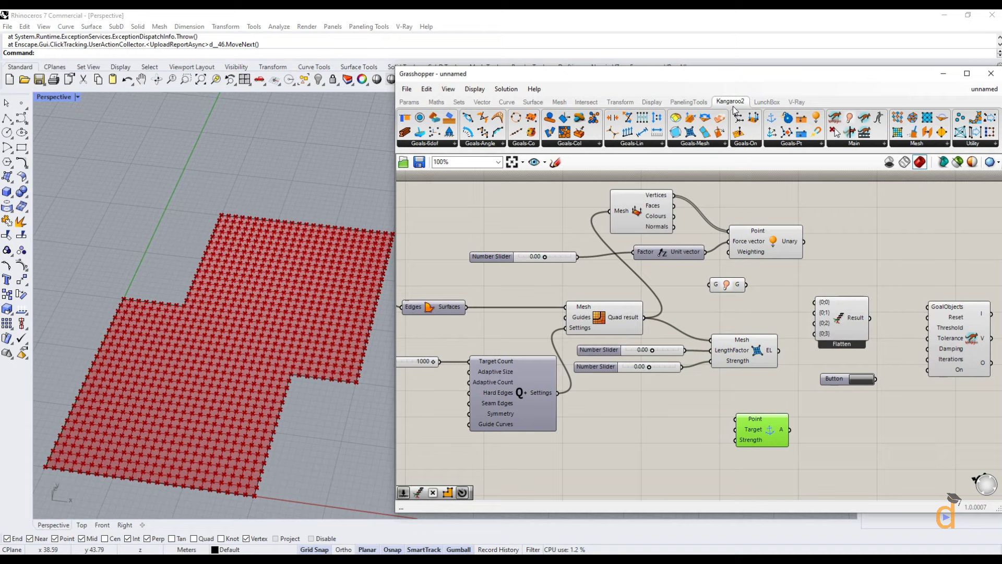
{"action": "left_click", "coordinate": [898, 146]}
{"action": "left_click_drag", "start_coordinate": [899, 219], "coordinate": [856, 243]}
{"action": "left_click_drag", "start_coordinate": [691, 402], "coordinate": [693, 403]}
{"action": "left_click_drag", "start_coordinate": [775, 440], "coordinate": [801, 453]}
{"action": "left_click_drag", "start_coordinate": [703, 405], "coordinate": [722, 402]}
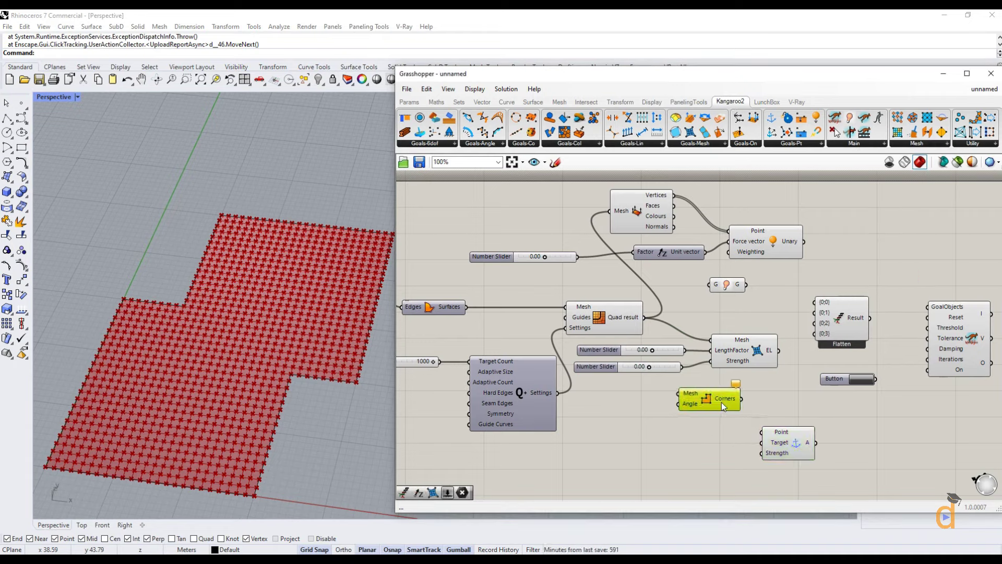
{"action": "left_click_drag", "start_coordinate": [645, 318], "coordinate": [679, 394]}
{"action": "left_click", "coordinate": [657, 420]}
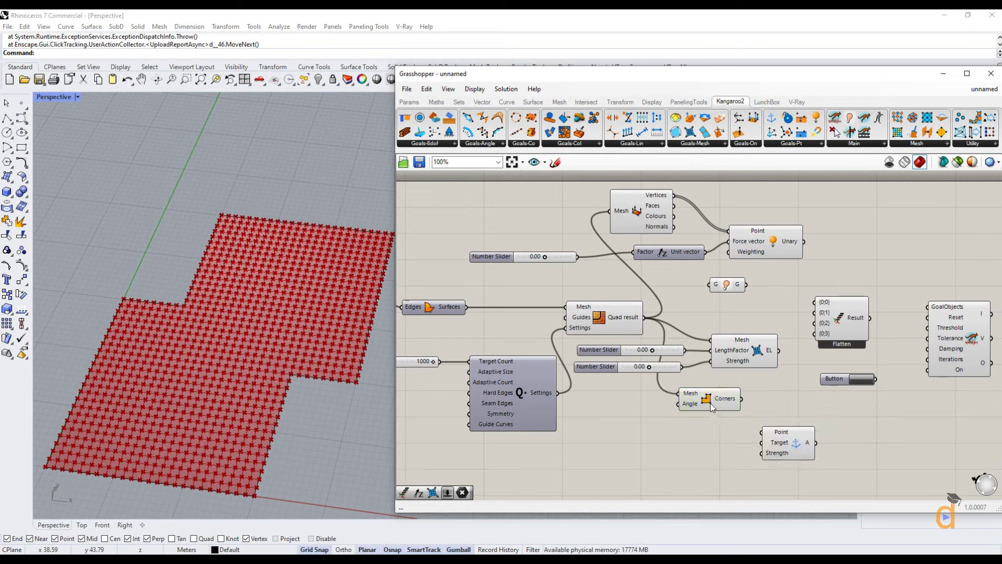
- Add a Kangaroo2 NakedVertices component below MeshCorners, wire Quad result into its Mesh input, and give the Anchor goal more room
{"action": "left_click", "coordinate": [710, 403]}
{"action": "left_click", "coordinate": [712, 425]}
{"action": "left_click", "coordinate": [917, 143]}
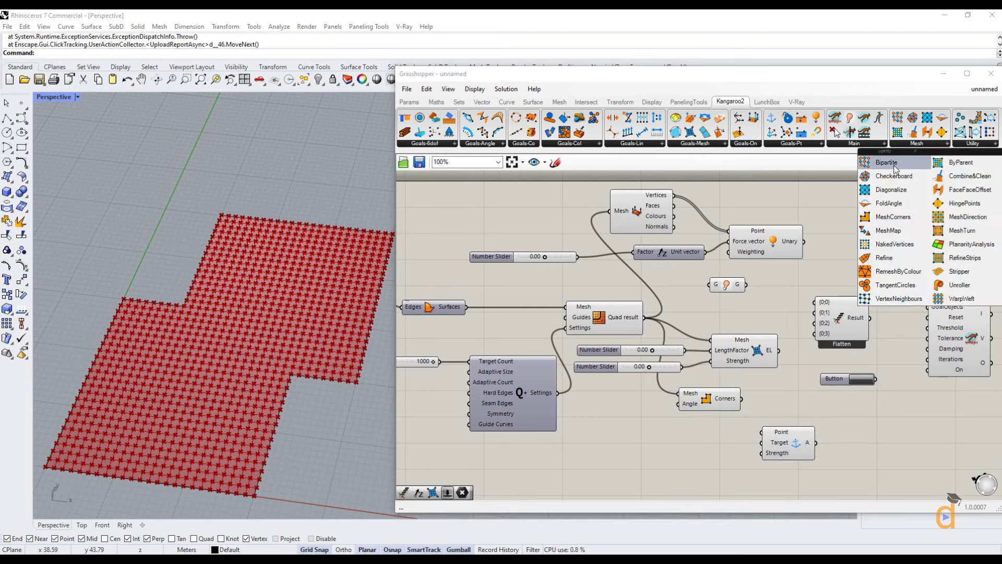
{"action": "left_click", "coordinate": [894, 244]}
{"action": "left_click", "coordinate": [653, 431]}
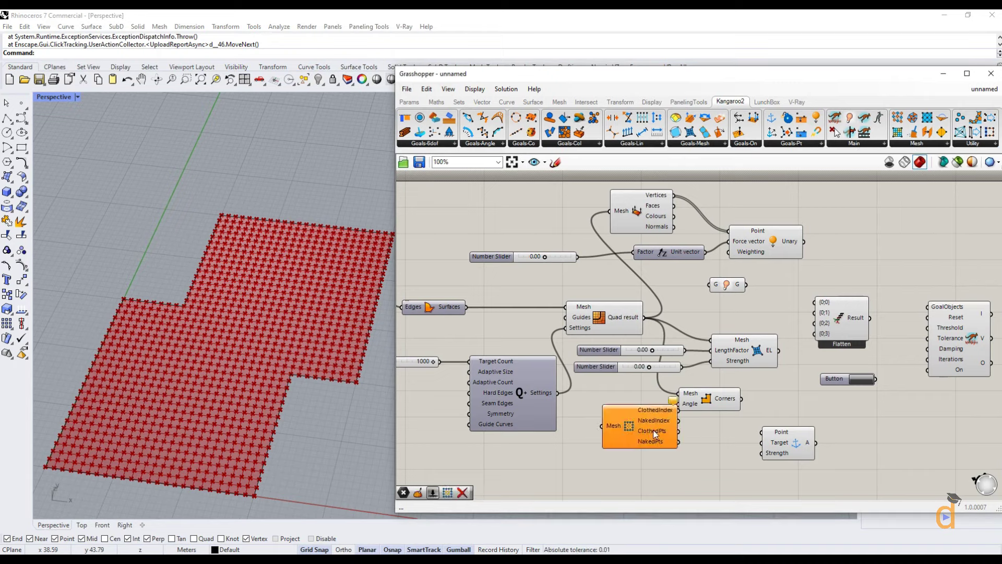
{"action": "left_click_drag", "start_coordinate": [654, 431], "coordinate": [674, 448]}
{"action": "left_click_drag", "start_coordinate": [646, 316], "coordinate": [620, 441]}
{"action": "left_click", "coordinate": [741, 456]}
{"action": "left_click_drag", "start_coordinate": [778, 446], "coordinate": [786, 449]}
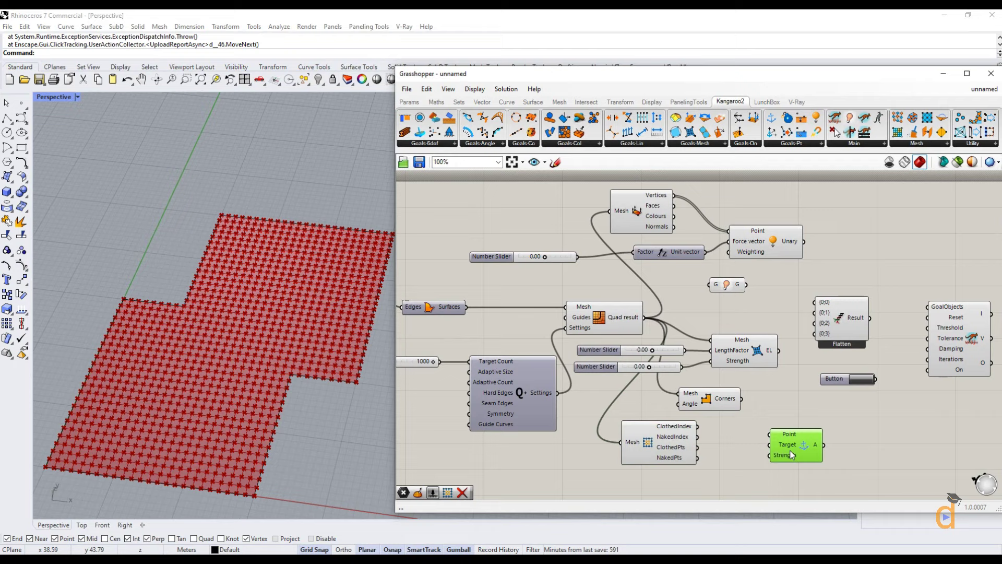
- Add a Point parameter between NakedVertices and Anchor and wire NakedPts into it
{"action": "left_click", "coordinate": [417, 103]}
{"action": "left_click_drag", "start_coordinate": [405, 117], "coordinate": [740, 473]}
{"action": "left_click_drag", "start_coordinate": [697, 458], "coordinate": [724, 474]}
{"action": "left_click", "coordinate": [740, 474]}
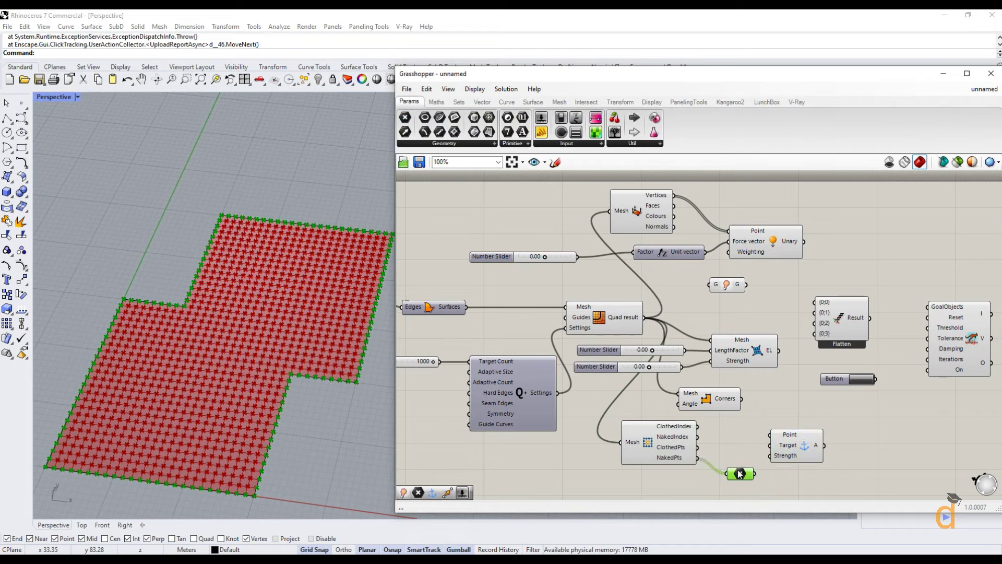
- Feed MeshCorners' Corners into the Point parameter in place of NakedPts and preview those points on the mesh
{"action": "left_click", "coordinate": [742, 450]}
{"action": "left_click_drag", "start_coordinate": [741, 398], "coordinate": [728, 474]}
{"action": "left_click", "coordinate": [738, 474]}
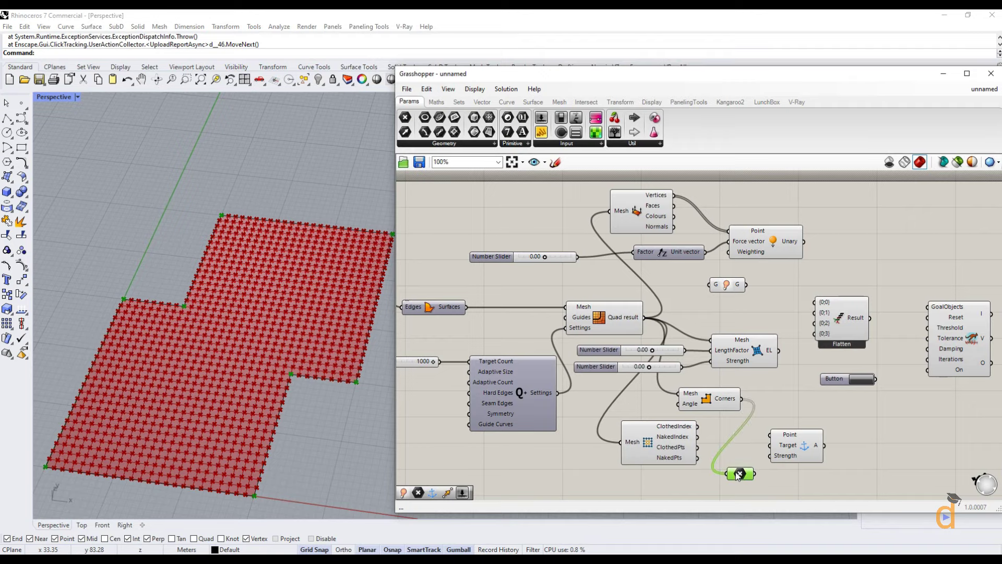
{"action": "right_click_drag", "start_coordinate": [281, 416], "coordinate": [263, 492]}
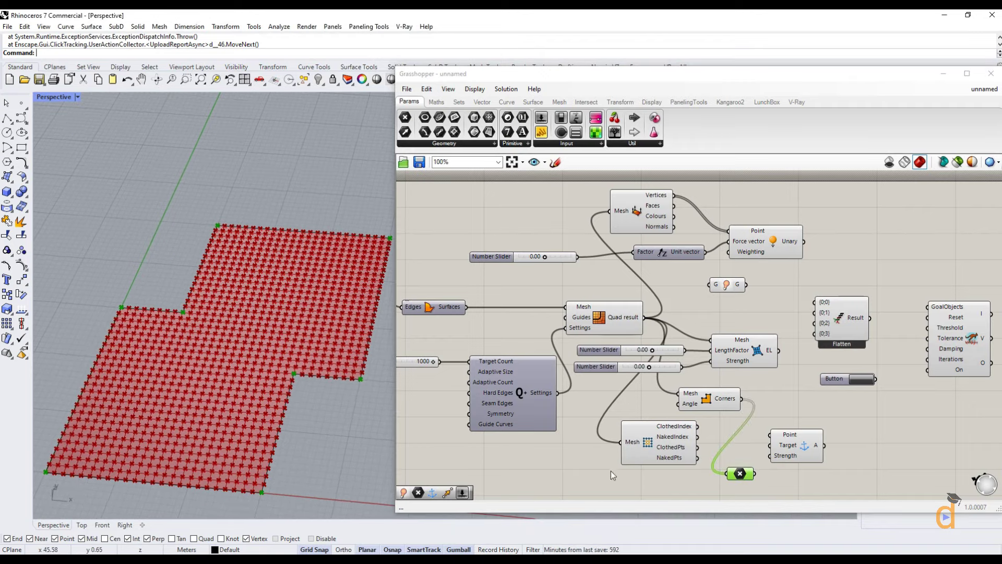
- Preview the ClothedPts output through the Point parameter, and reconnect NakedPts to it
{"action": "left_click", "coordinate": [707, 475]}
{"action": "left_click_drag", "start_coordinate": [698, 456], "coordinate": [727, 473]}
{"action": "left_click", "coordinate": [740, 474]}
{"action": "left_click", "coordinate": [701, 486]}
{"action": "left_click", "coordinate": [740, 473]}
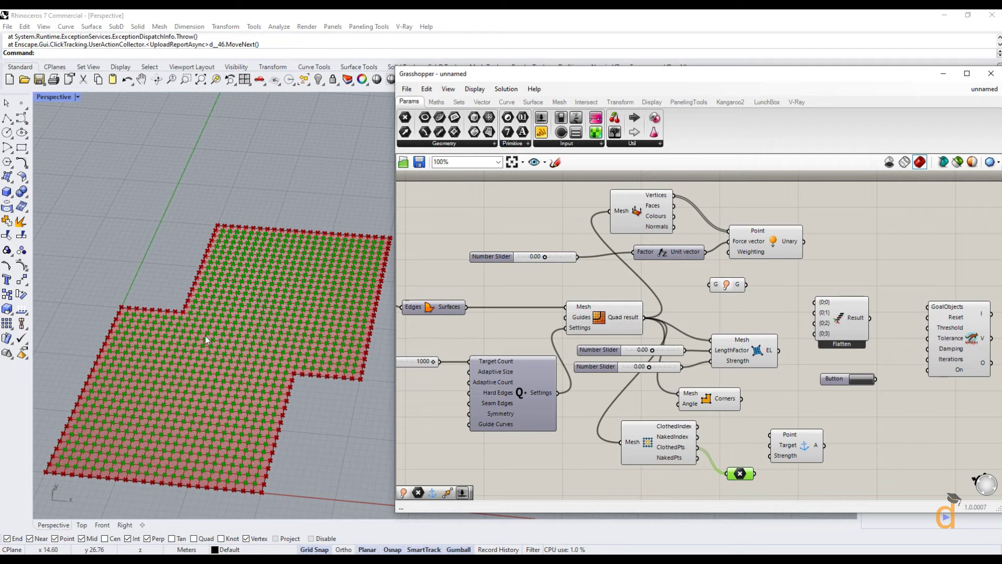
{"action": "left_click_drag", "start_coordinate": [698, 458], "coordinate": [727, 474]}
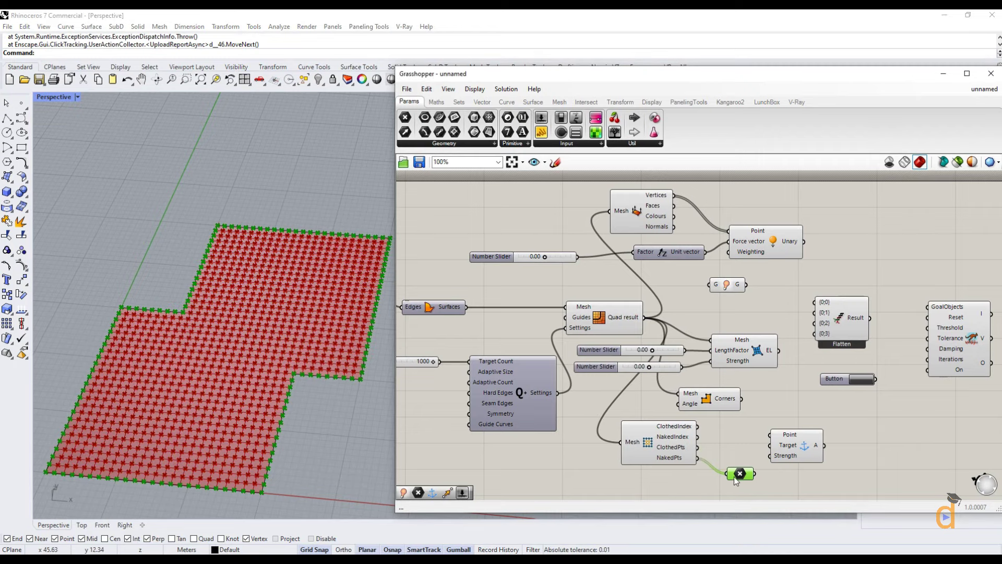
- Wire MeshCorners' Corners into the Anchor goal's Point input and Quad result into the Show component's G input
{"action": "left_click", "coordinate": [706, 485]}
{"action": "left_click", "coordinate": [728, 404]}
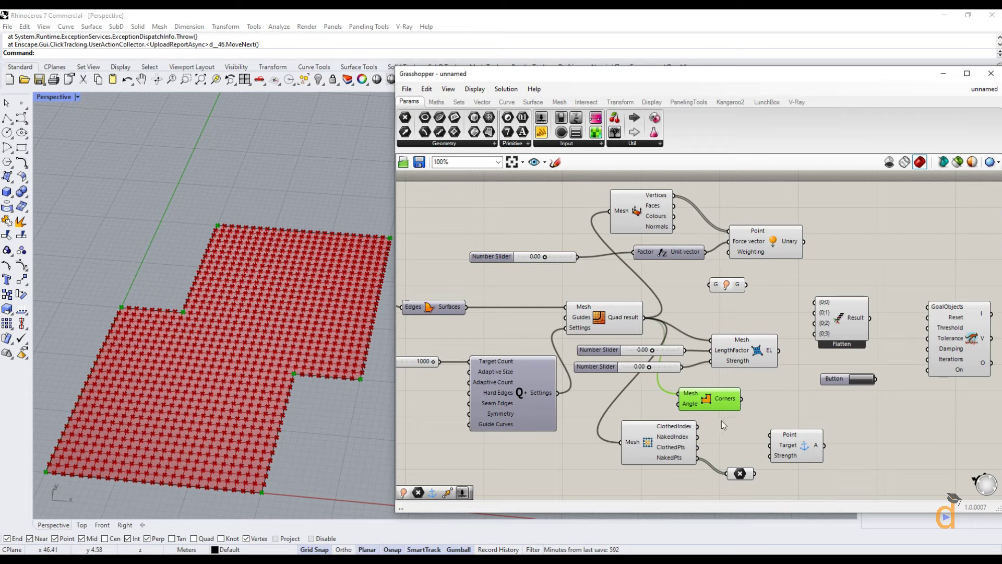
{"action": "left_click_drag", "start_coordinate": [741, 399], "coordinate": [778, 436]}
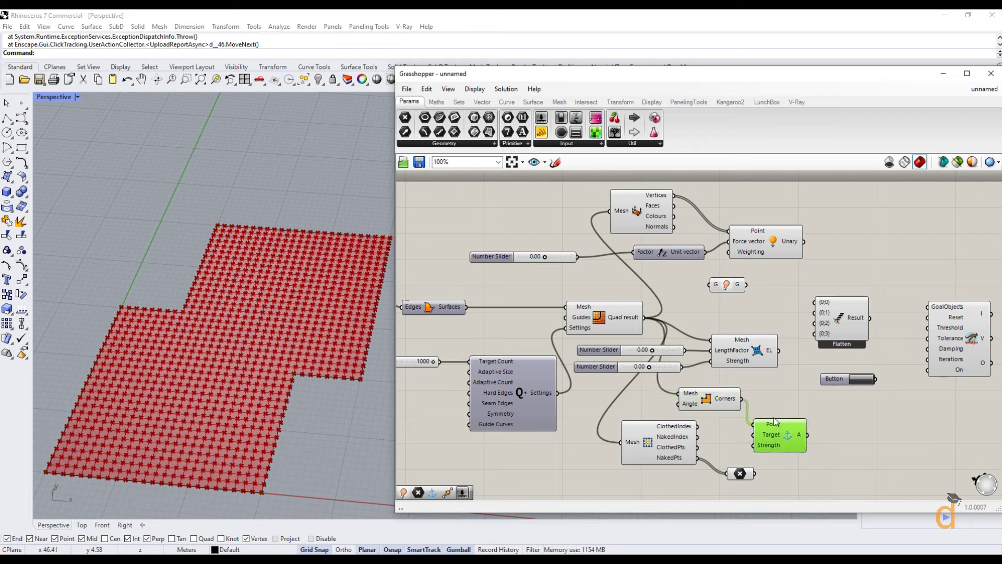
{"action": "left_click_drag", "start_coordinate": [720, 289], "coordinate": [749, 296]}
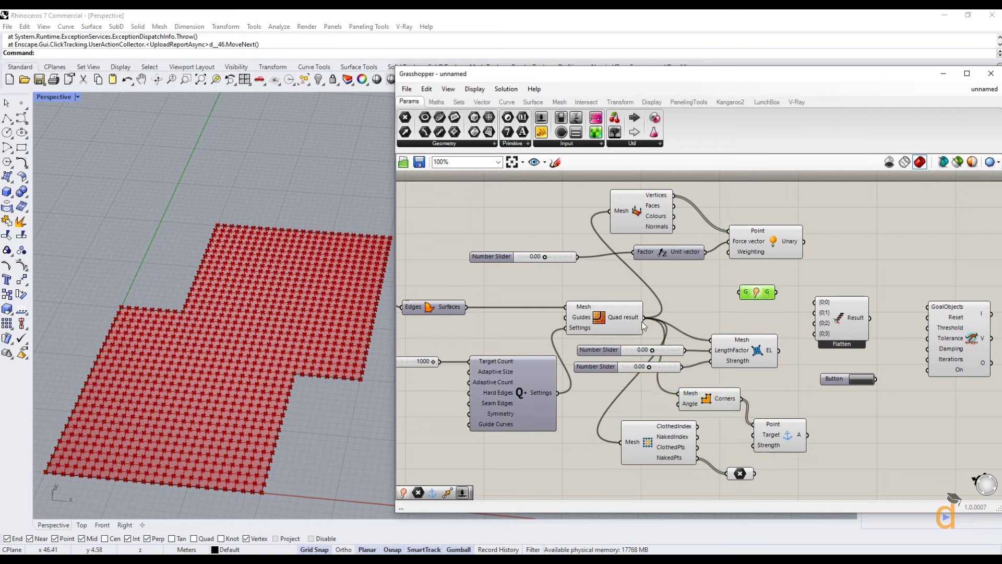
{"action": "left_click_drag", "start_coordinate": [644, 316], "coordinate": [741, 292]}
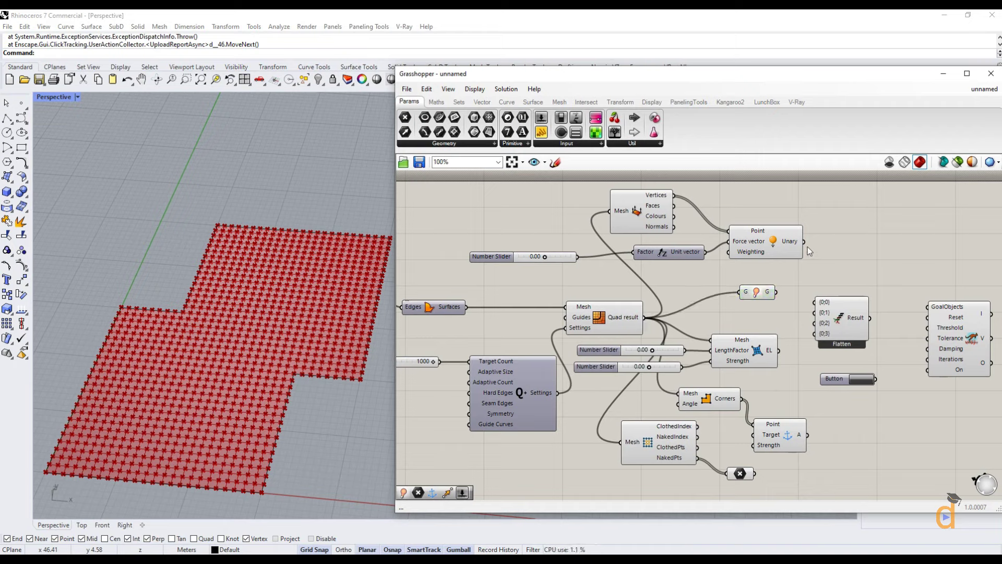
- Wire the Unary, Show, EdgeLengths and Anchor outputs into Entwine's inputs in that order, and its Result into the solver's GoalObjects
{"action": "left_click_drag", "start_coordinate": [804, 241], "coordinate": [816, 312]}
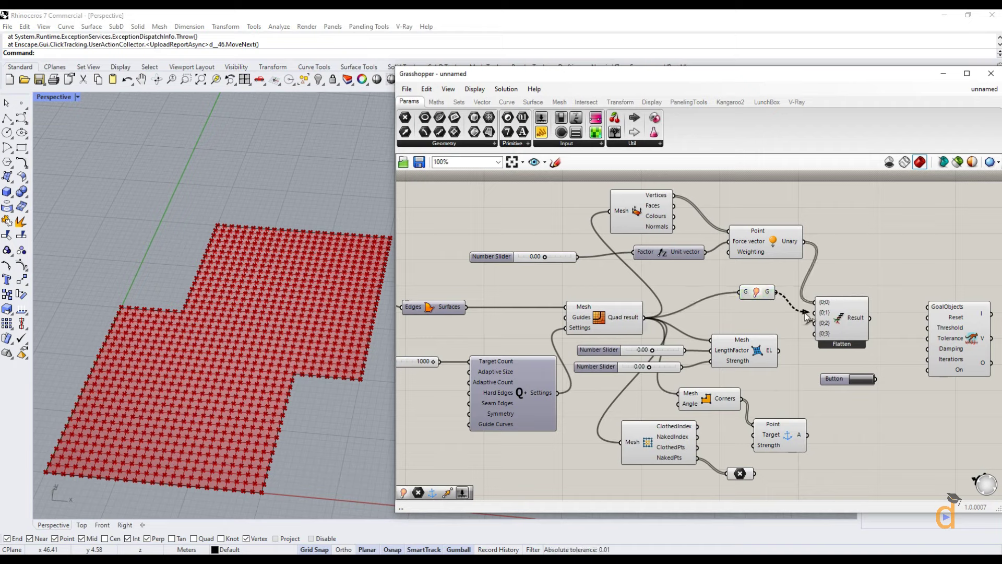
{"action": "left_click_drag", "start_coordinate": [779, 350], "coordinate": [815, 323]}
{"action": "left_click_drag", "start_coordinate": [807, 435], "coordinate": [816, 333]}
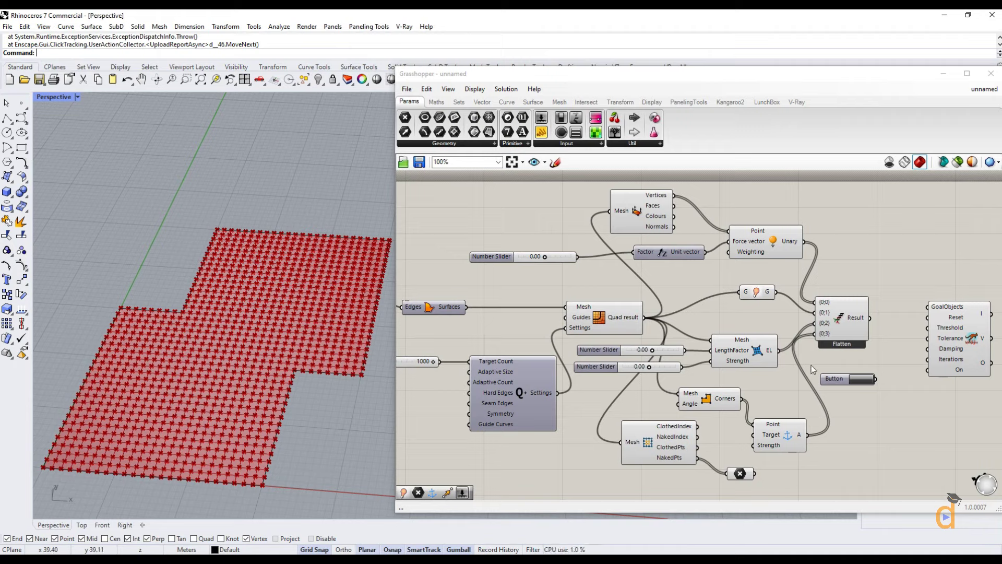
{"action": "left_click_drag", "start_coordinate": [870, 318], "coordinate": [926, 307]}
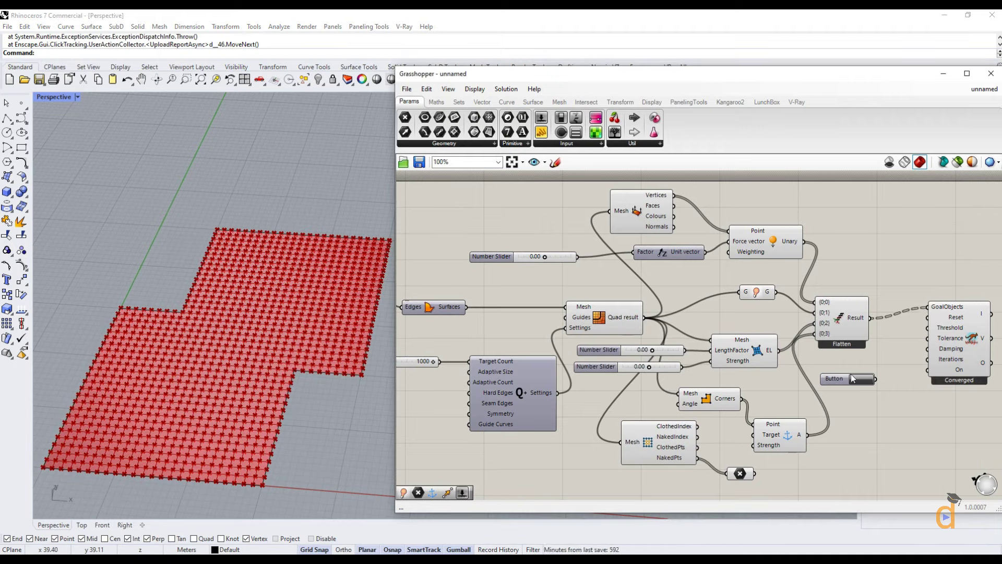
- Hide the preview of the Deconstruct Mesh component that supplies the load vertices
{"action": "left_click", "coordinate": [631, 212]}
{"action": "right_click", "coordinate": [630, 211]}
{"action": "left_click", "coordinate": [658, 230]}
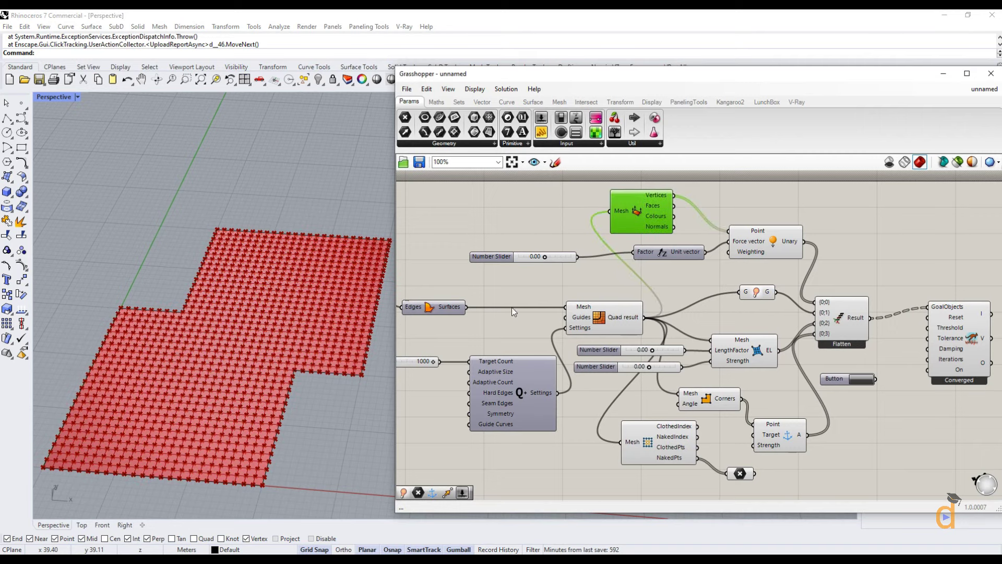
{"action": "left_click", "coordinate": [947, 345]}
{"action": "left_click", "coordinate": [920, 412]}
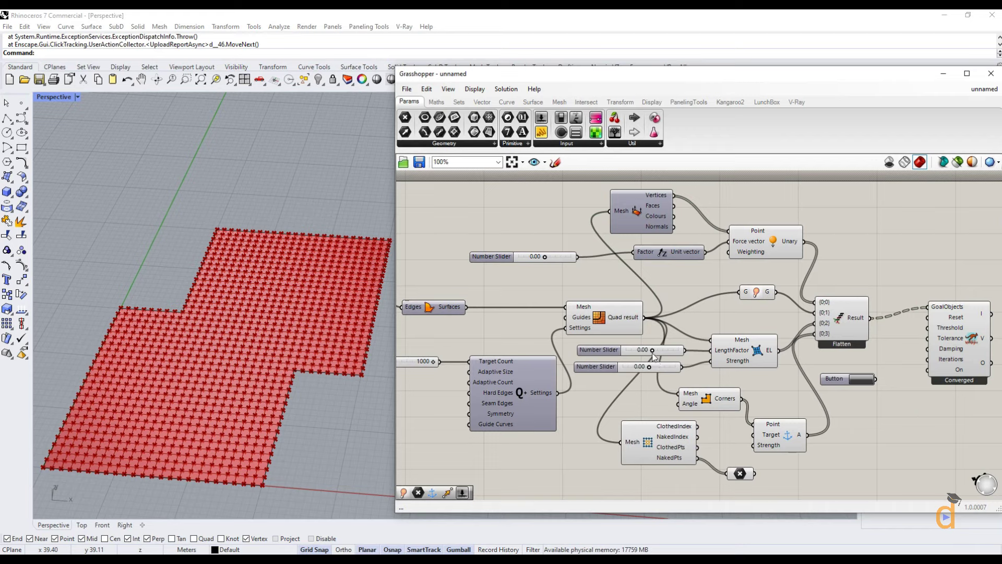
- Set the EdgeLengths LengthFactor to -0.04 and Strength to 0.32, and restart the solver with the Button wired to Reset
{"action": "mouse_move", "coordinate": [654, 351]}
{"action": "left_mouse_down"}
{"action": "mouse_move", "coordinate": [659, 369]}
{"action": "mouse_move", "coordinate": [647, 371]}
{"action": "mouse_move", "coordinate": [655, 368]}
{"action": "left_mouse_up"}
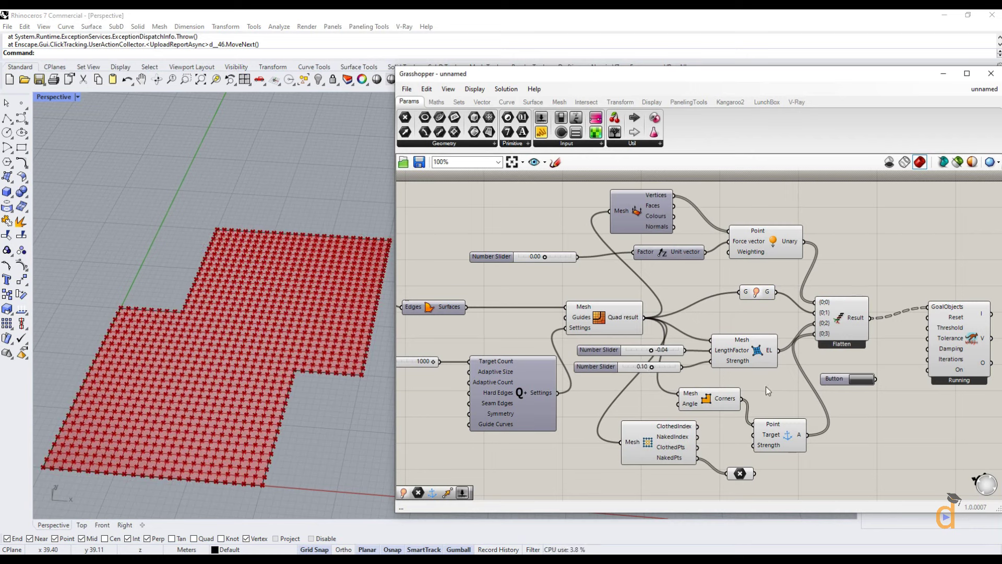
{"action": "left_click_drag", "start_coordinate": [875, 380], "coordinate": [928, 317]}
{"action": "left_click", "coordinate": [951, 347]}
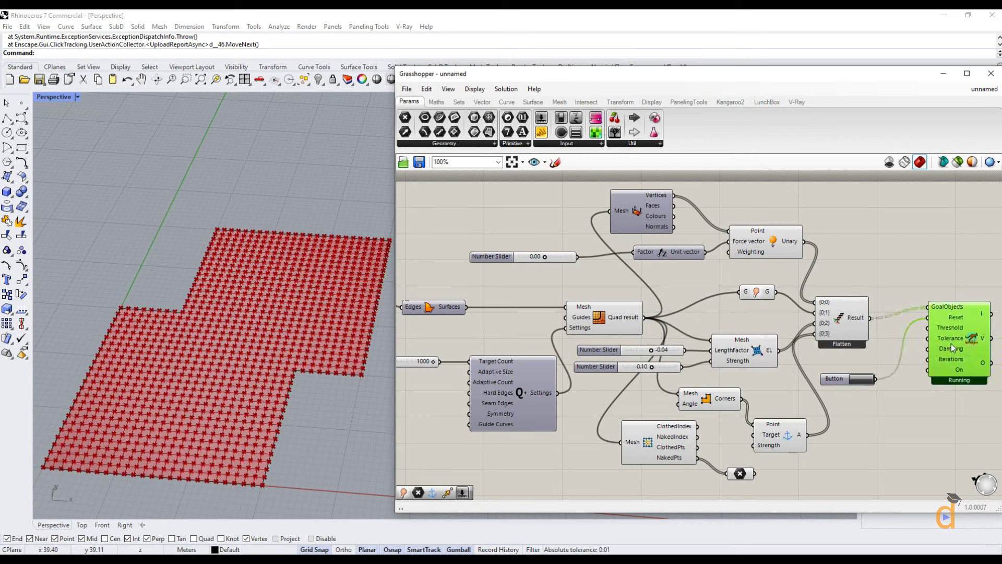
{"action": "left_click_drag", "start_coordinate": [652, 369], "coordinate": [657, 369]}
{"action": "left_click", "coordinate": [860, 380]}
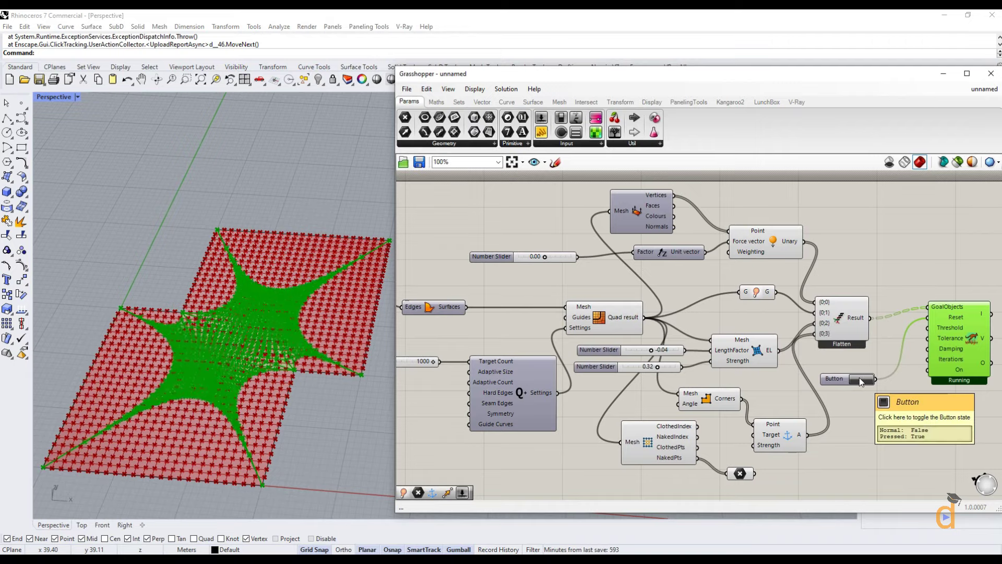
- Hide the preview of the NakedVertices component
{"action": "left_click", "coordinate": [606, 318]}
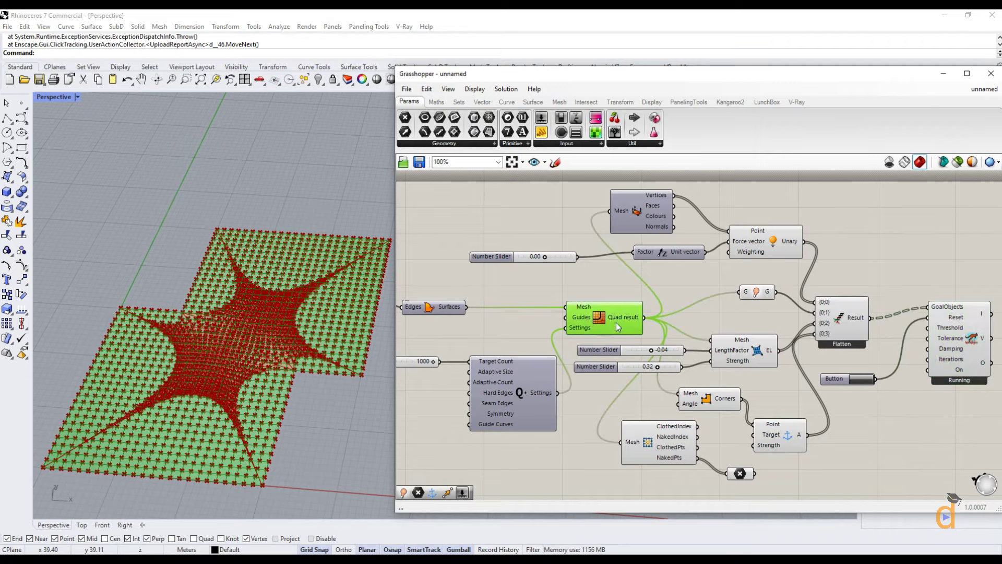
{"action": "right_click", "coordinate": [647, 442]}
{"action": "left_click", "coordinate": [660, 463]}
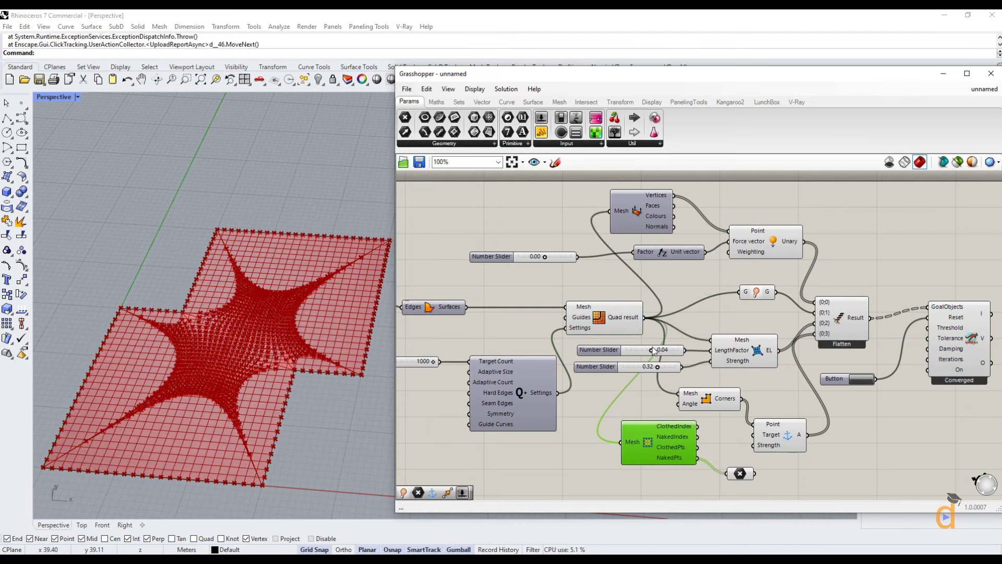
- Set the EdgeLengths LengthFactor to 0.28 and Strength to 1.00, and the load's Unit Z factor to 0.10
{"action": "left_click_drag", "start_coordinate": [651, 351], "coordinate": [660, 351]}
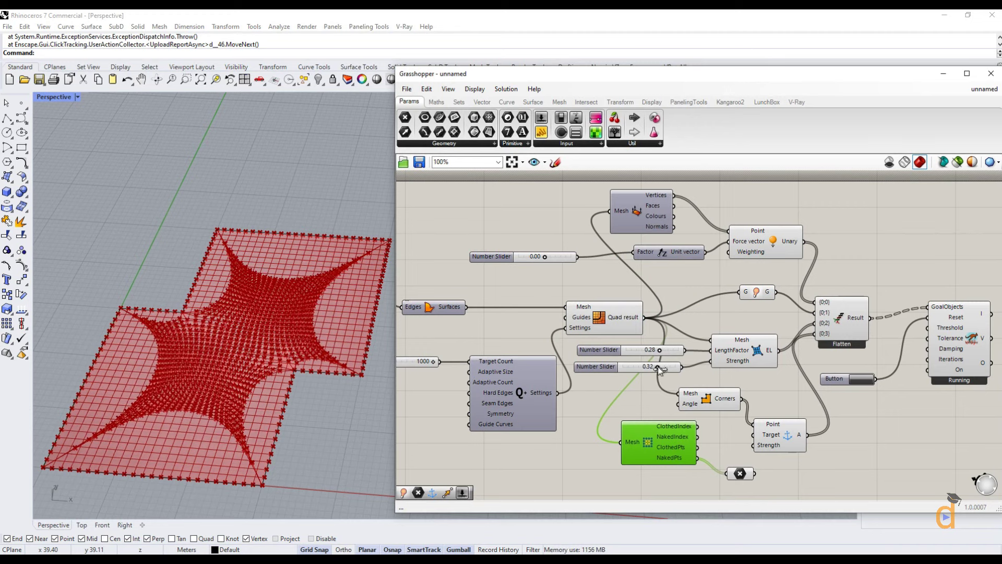
{"action": "left_click_drag", "start_coordinate": [657, 367], "coordinate": [681, 370]}
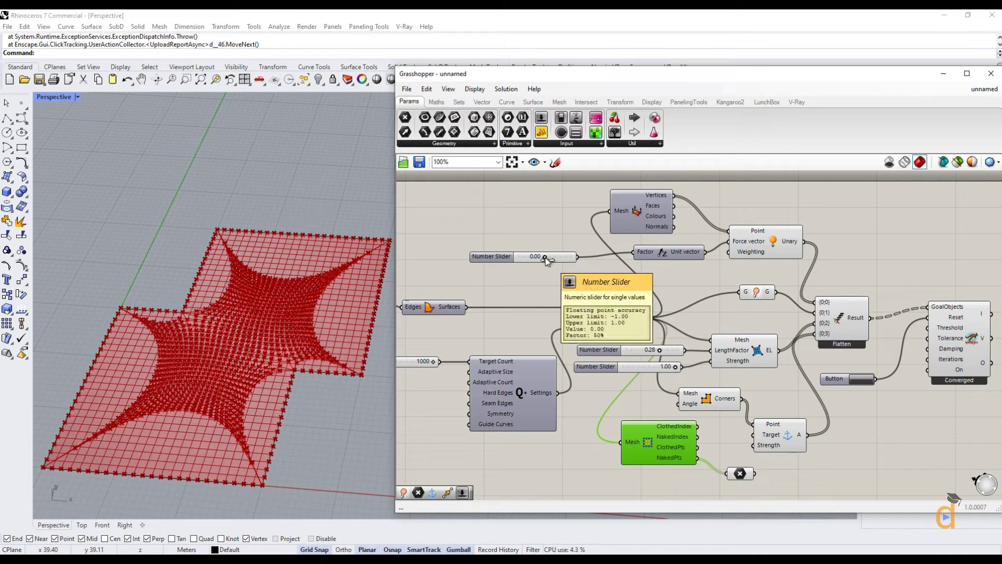
{"action": "left_click_drag", "start_coordinate": [545, 259], "coordinate": [548, 258]}
{"action": "right_click_drag", "start_coordinate": [330, 339], "coordinate": [264, 349]}
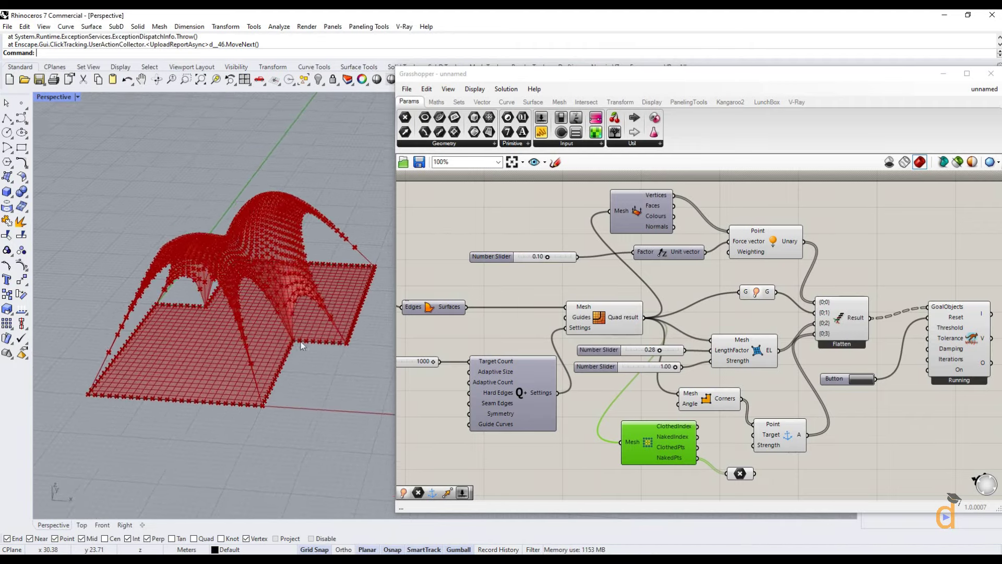
- Try a Unit Z factor of 0.08, return it to 0.10, and restart the simulation
{"action": "left_click", "coordinate": [588, 417]}
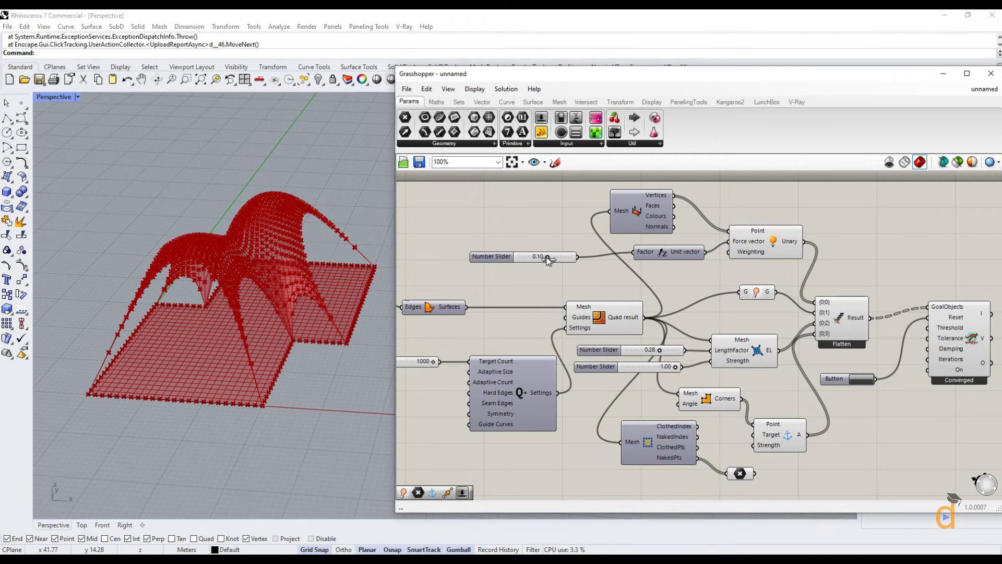
{"action": "left_click_drag", "start_coordinate": [547, 258], "coordinate": [545, 257]}
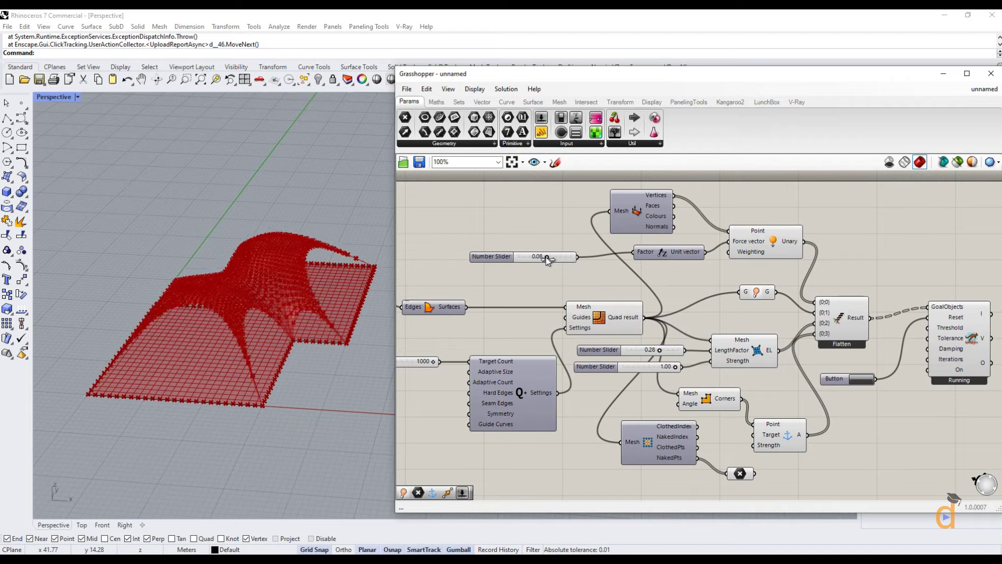
{"action": "left_click_drag", "start_coordinate": [546, 258], "coordinate": [548, 257]}
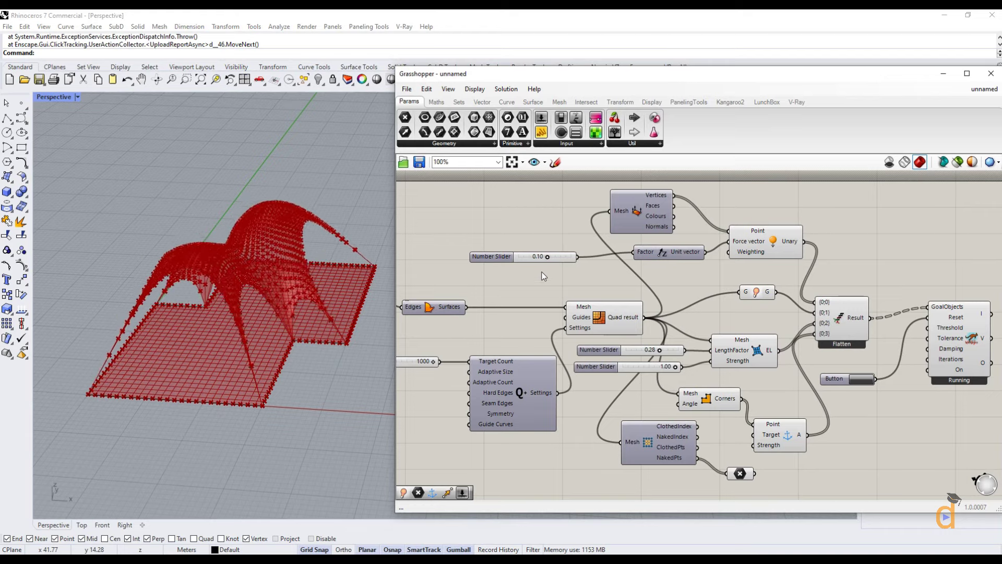
{"action": "left_click", "coordinate": [854, 380]}
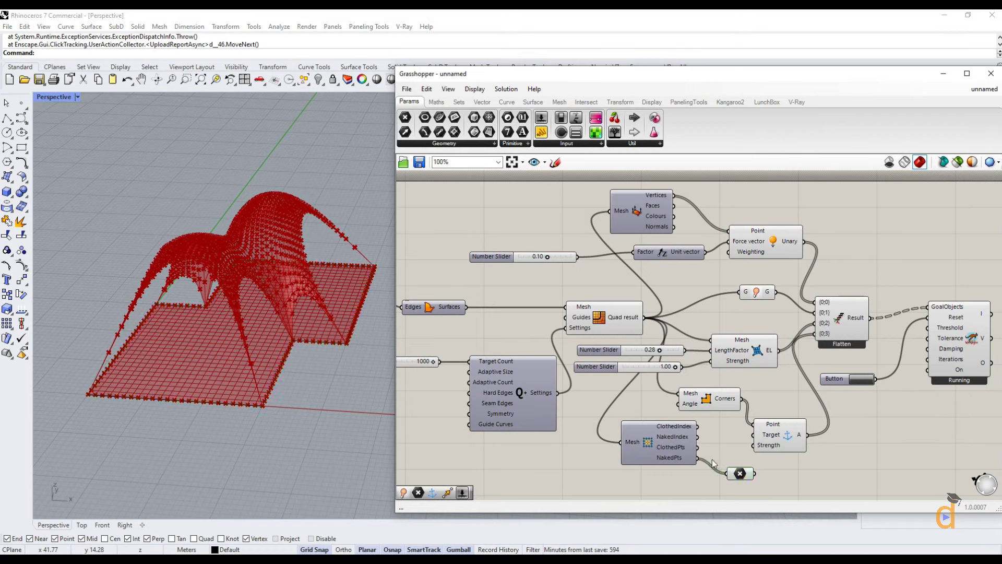
- Try anchoring the mesh by NakedPts instead of Corners, restart the solver, and raise the Unit Z factor to 0.34
{"action": "left_click_drag", "start_coordinate": [698, 457], "coordinate": [751, 431]}
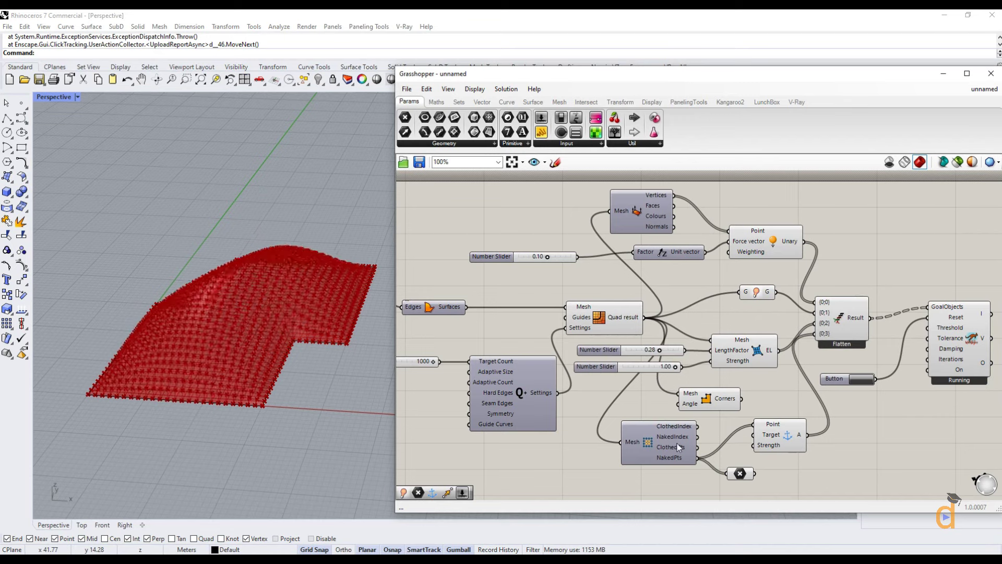
{"action": "left_click", "coordinate": [863, 382]}
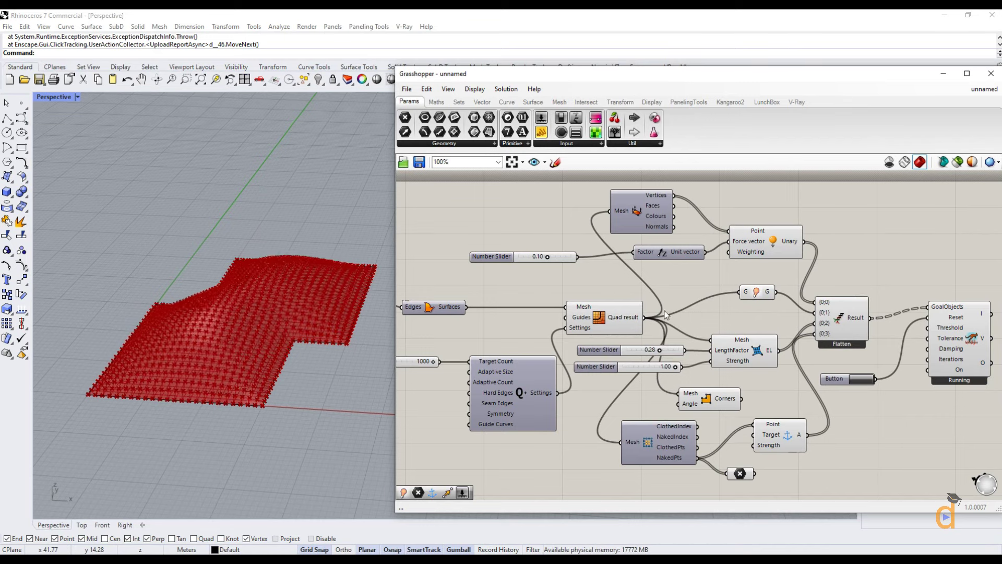
{"action": "left_click_drag", "start_coordinate": [549, 258], "coordinate": [554, 259]}
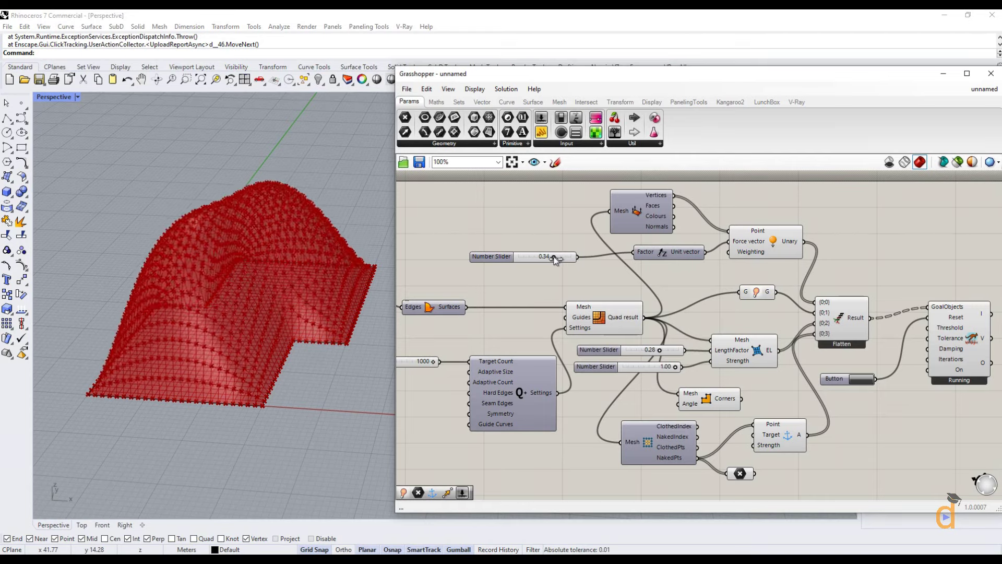
{"action": "left_click", "coordinate": [954, 351]}
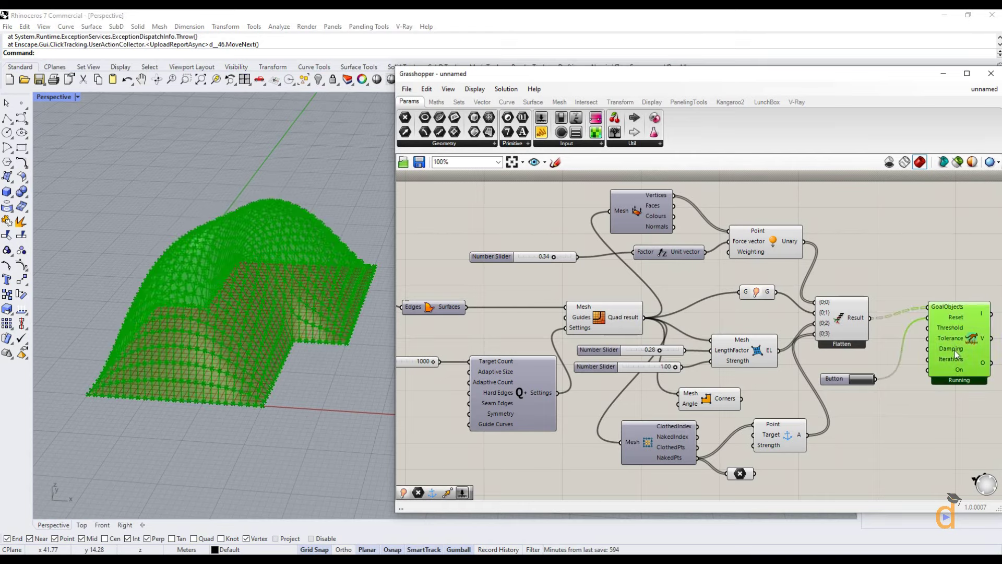
{"action": "left_click", "coordinate": [947, 399]}
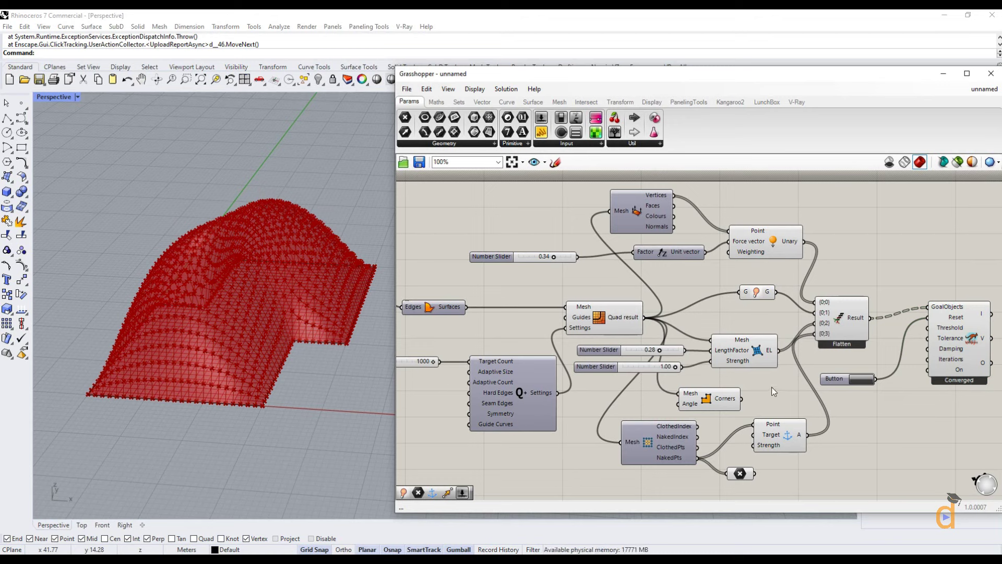
- Reconnect MeshCorners' Corners to the Anchor goal's Point input and set the Unit Z factor to 0.12
{"action": "left_click_drag", "start_coordinate": [750, 421], "coordinate": [752, 424]}
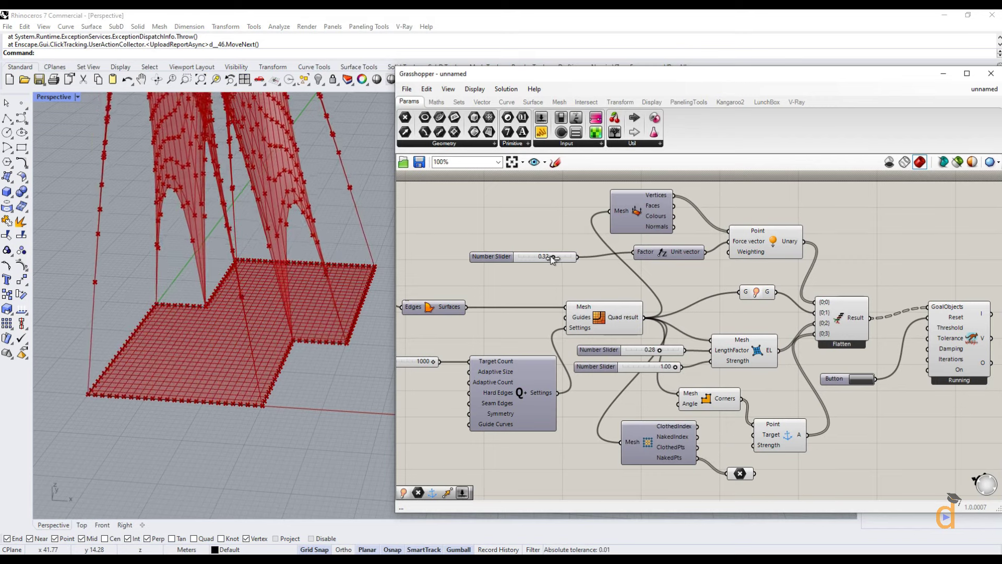
{"action": "left_click_drag", "start_coordinate": [554, 257], "coordinate": [548, 257]}
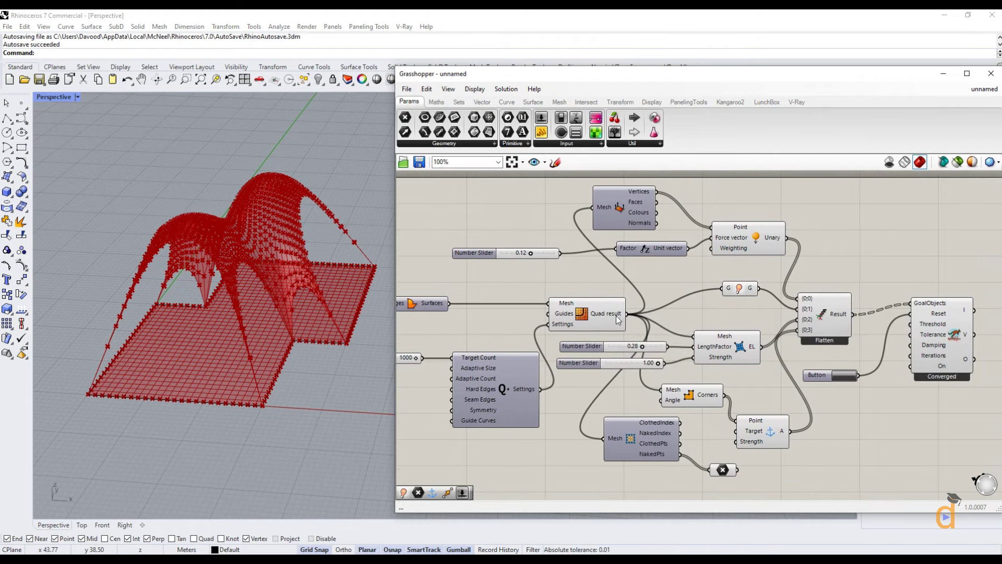
- Add a second Kangaroo2 Anchor goal below the existing one and arrange it beside the naked-points Point parameter
{"action": "scroll", "coordinate": [525, 233], "scroll_direction": "down", "scroll_amount": 2}
{"action": "left_click", "coordinate": [729, 103]}
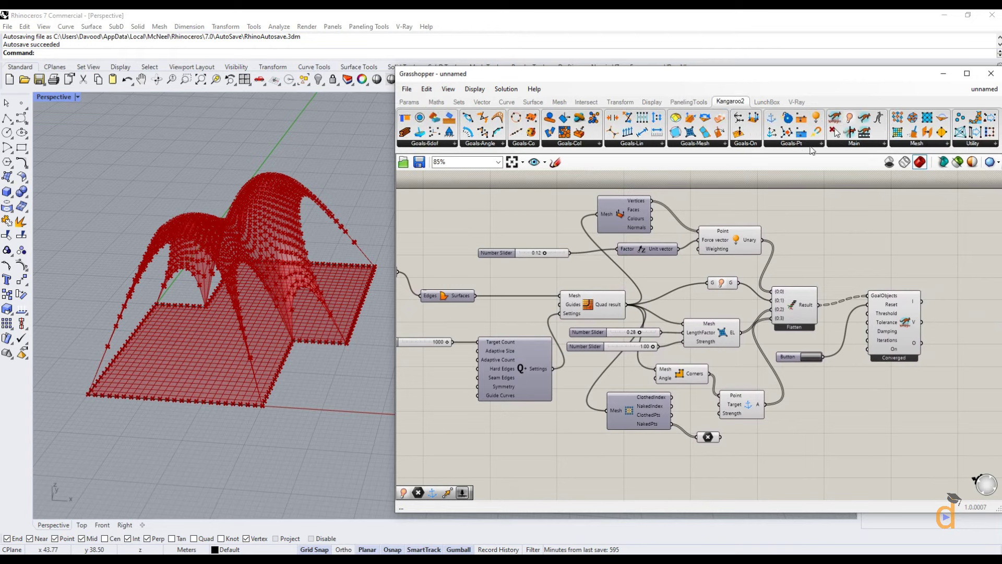
{"action": "left_click_drag", "start_coordinate": [729, 473], "coordinate": [747, 469]}
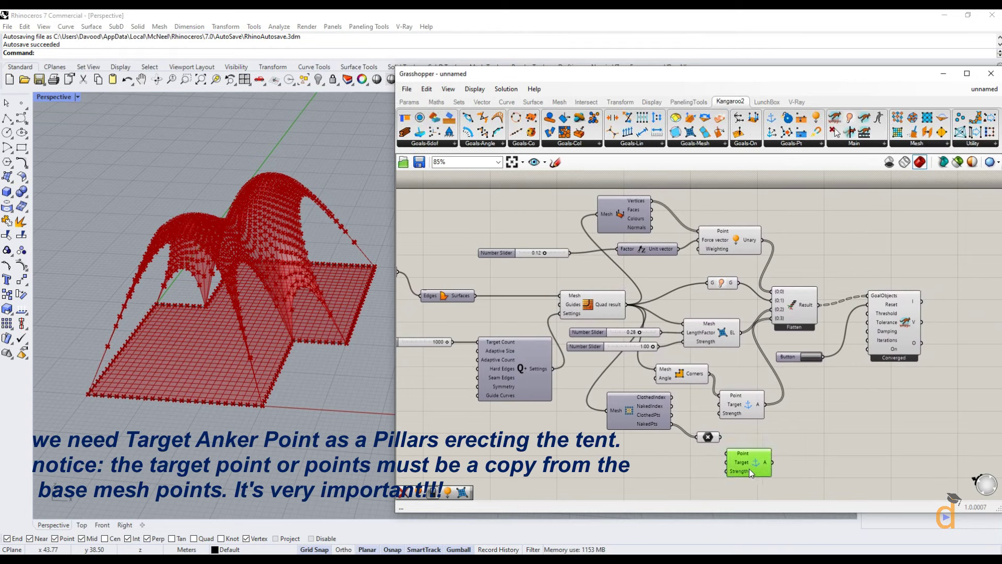
{"action": "left_click_drag", "start_coordinate": [708, 443], "coordinate": [697, 442]}
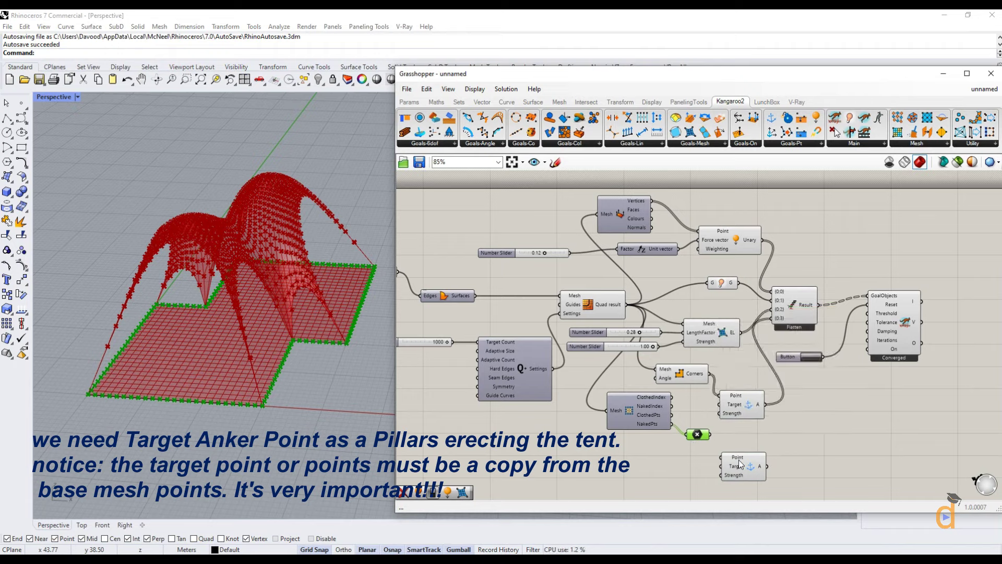
{"action": "left_click_drag", "start_coordinate": [738, 467], "coordinate": [747, 464]}
{"action": "left_click", "coordinate": [695, 470]}
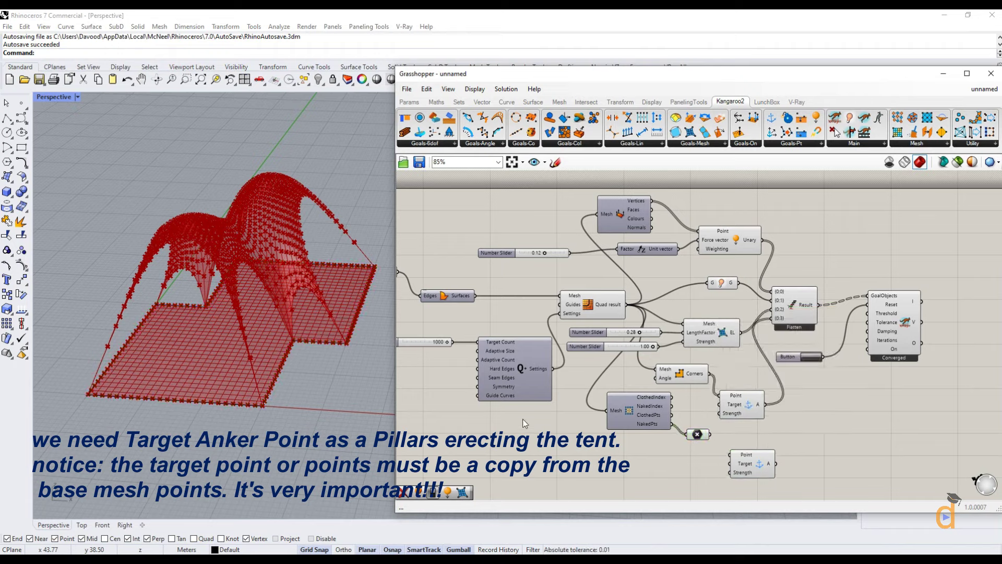
- Disconnect Entwine's Result from the solver's GoalObjects input and reset the solver to clear the simulated tent
{"action": "right_click", "coordinate": [886, 301]}
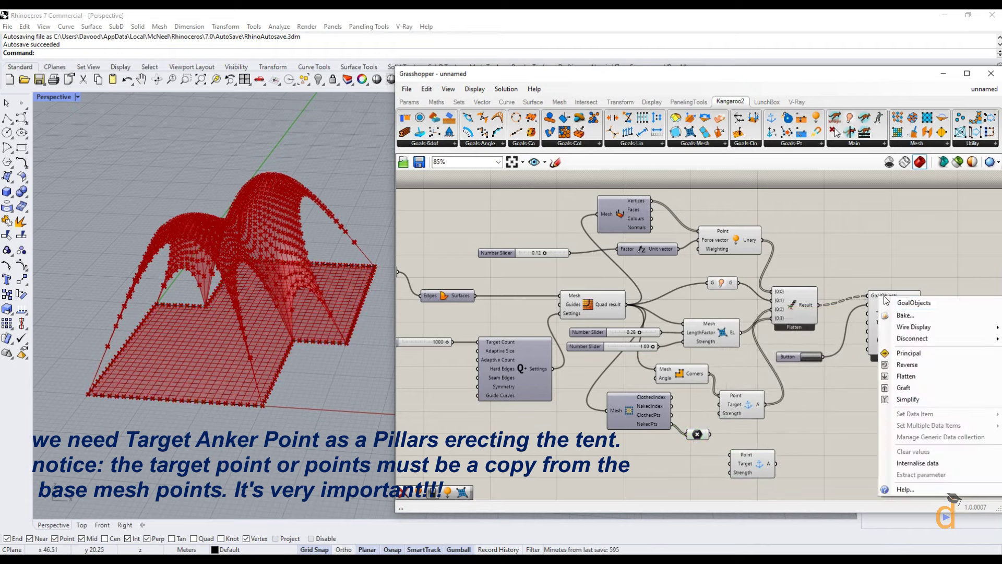
{"action": "left_click", "coordinate": [865, 341]}
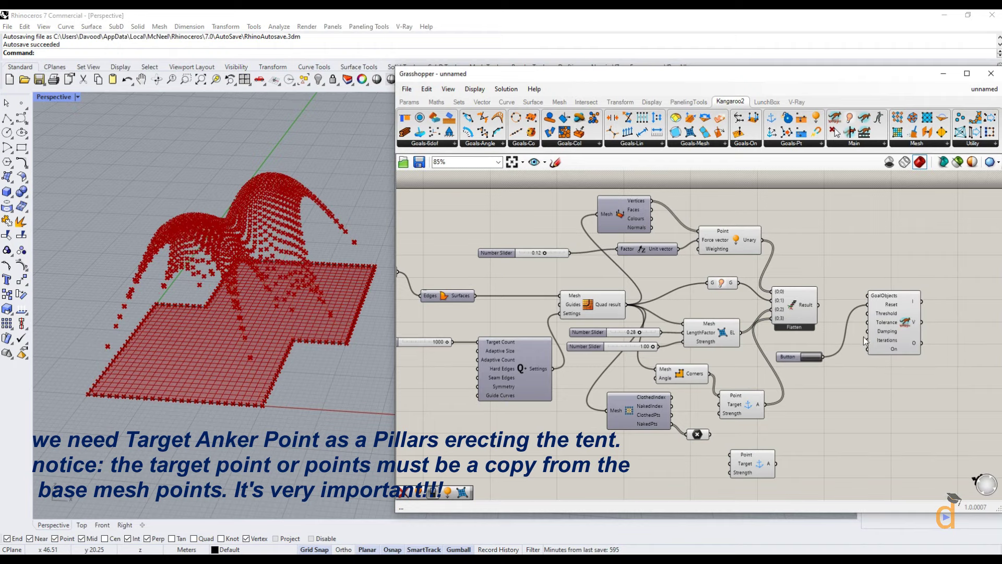
{"action": "left_click", "coordinate": [812, 357]}
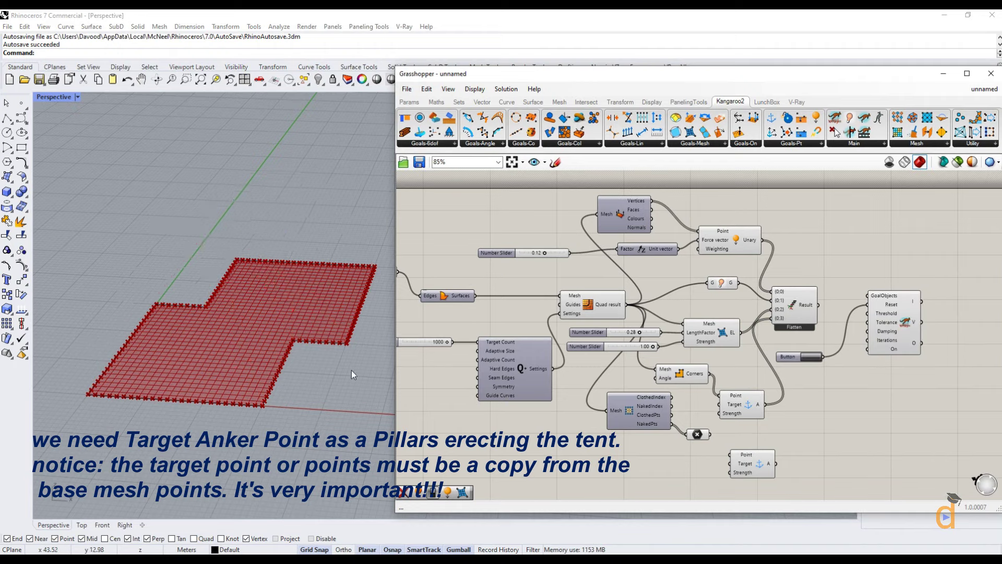
- Turn off the preview of the naked-points Point parameter and highlight the mesh corner points in the viewport
{"action": "left_click", "coordinate": [309, 406]}
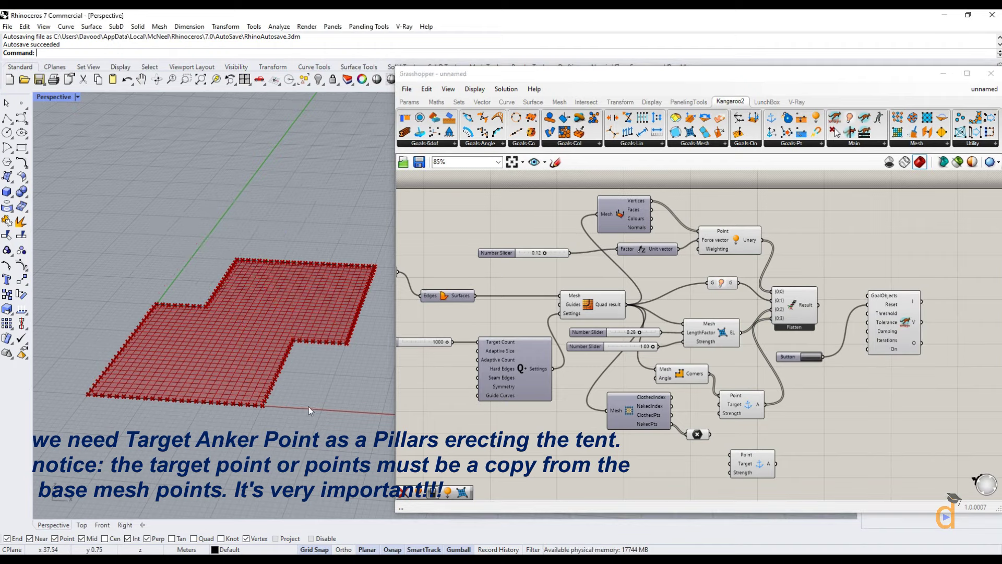
{"action": "left_click", "coordinate": [698, 435]}
{"action": "right_click", "coordinate": [697, 434]}
{"action": "left_click", "coordinate": [725, 349]}
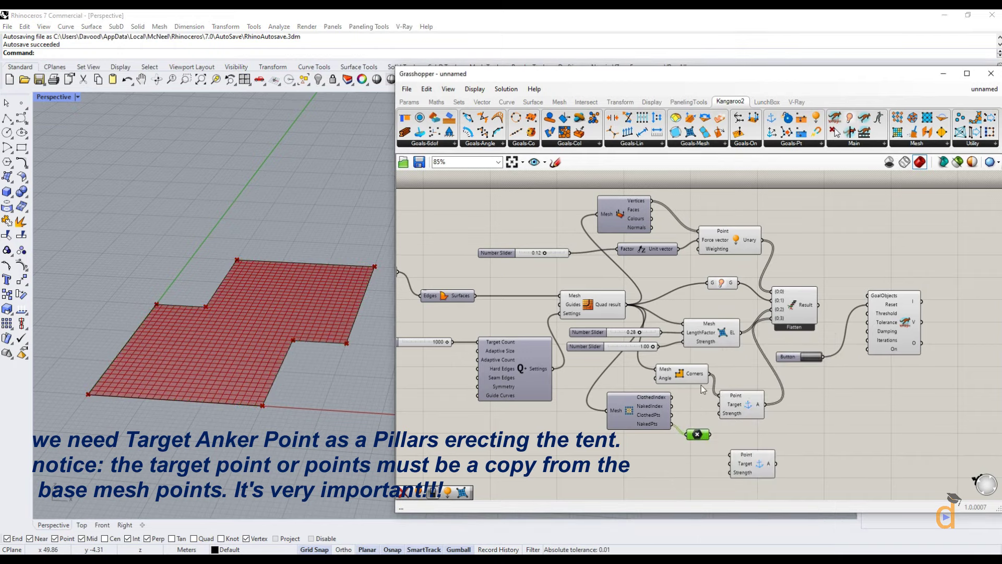
{"action": "left_click", "coordinate": [681, 373]}
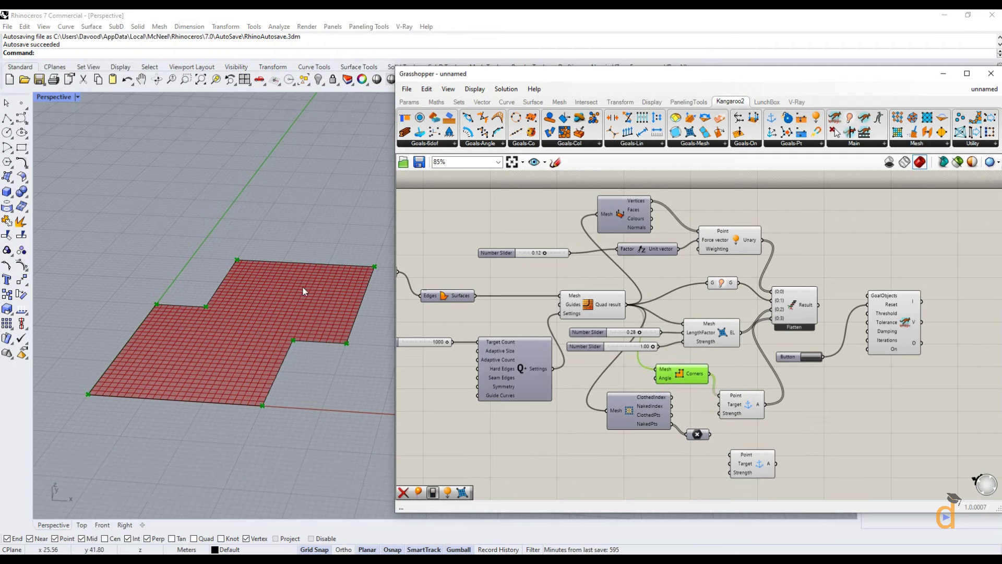
{"action": "left_click", "coordinate": [320, 384]}
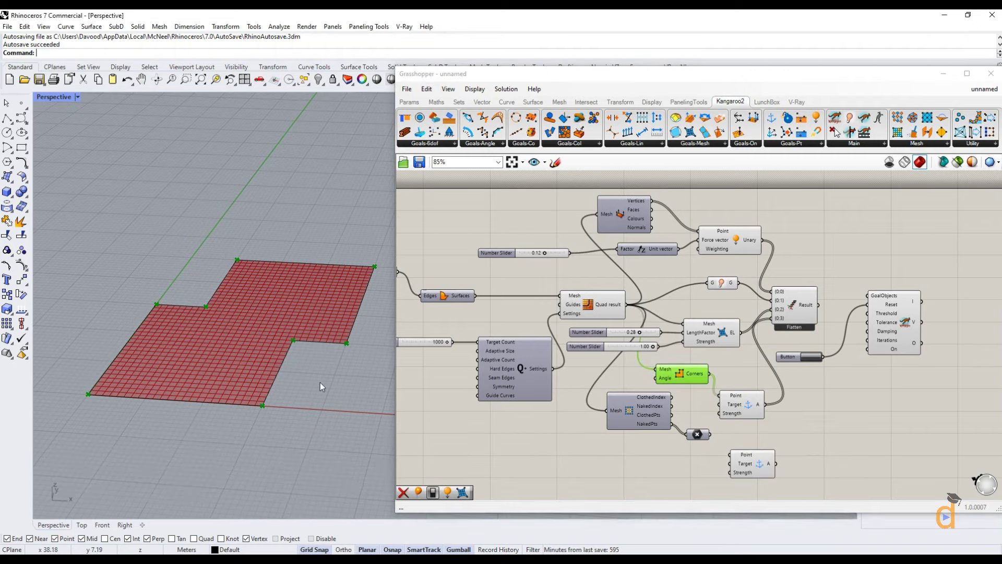
- Bake the Vertices output of the deconstructed mesh into Rhino as grouped points coloured by layer
{"action": "left_click", "coordinate": [630, 206]}
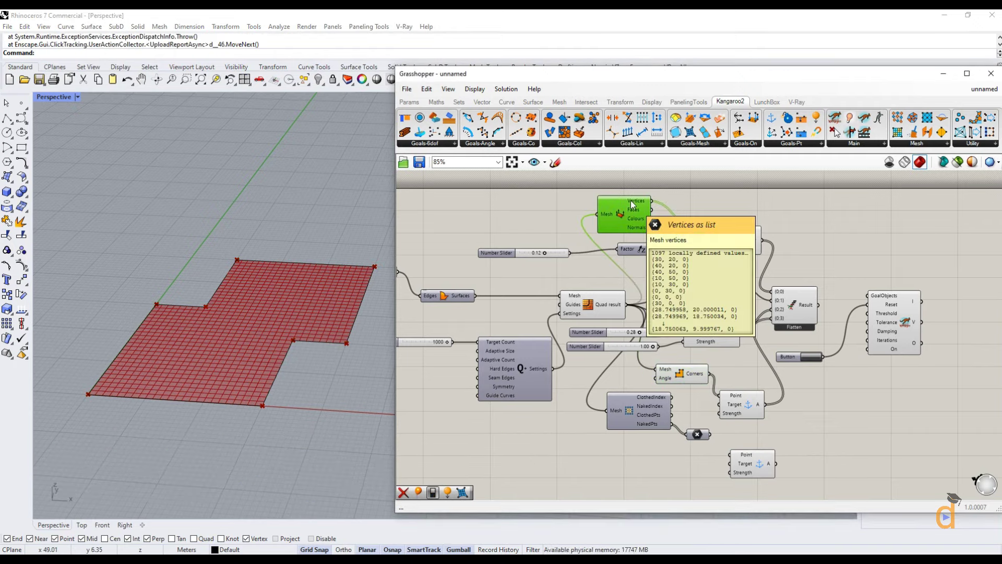
{"action": "right_click", "coordinate": [632, 205]}
{"action": "left_click", "coordinate": [657, 219]}
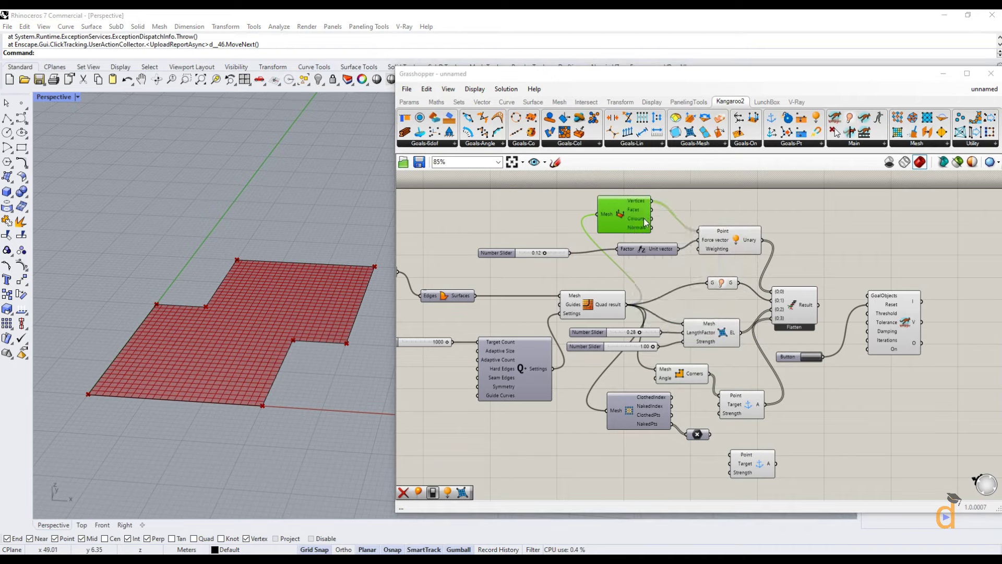
{"action": "left_click", "coordinate": [637, 181]}
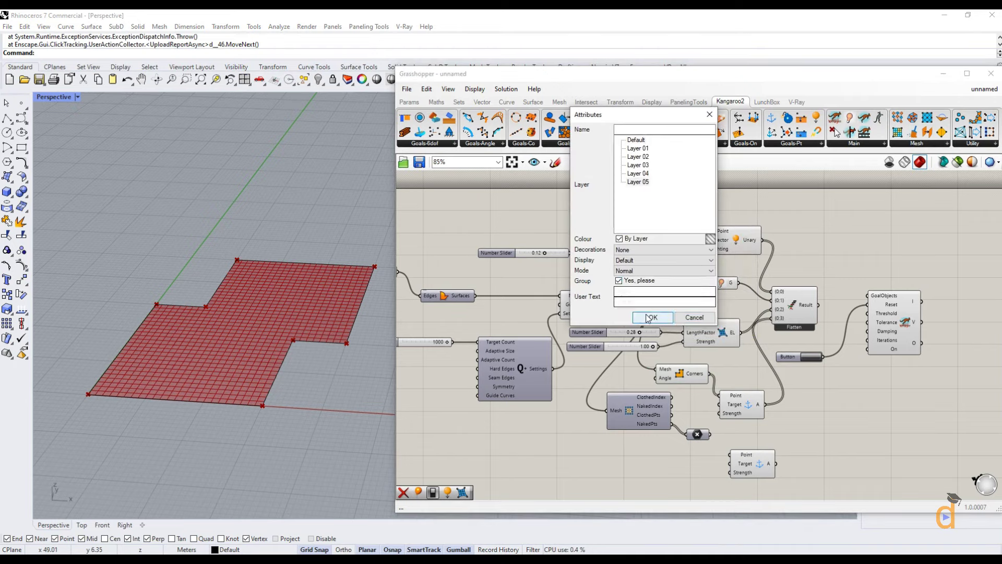
{"action": "left_click", "coordinate": [653, 317]}
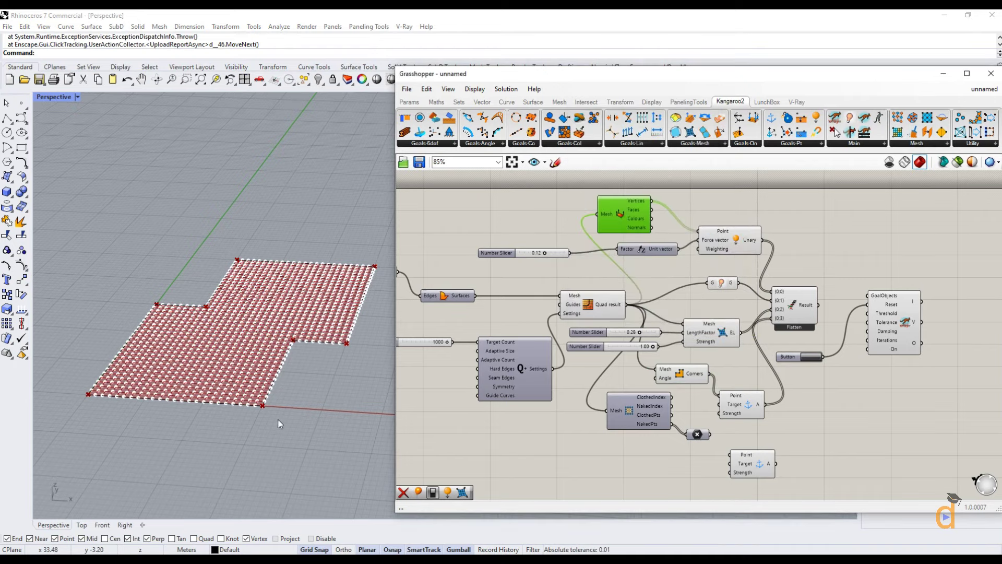
- Place two Rhino points snapped to baked mesh vertices, at about 15, 12.5 and 25, 37.5, one in each half of the site
{"action": "left_click", "coordinate": [22, 103]}
{"action": "scroll", "coordinate": [214, 386], "scroll_direction": "up", "scroll_amount": 4}
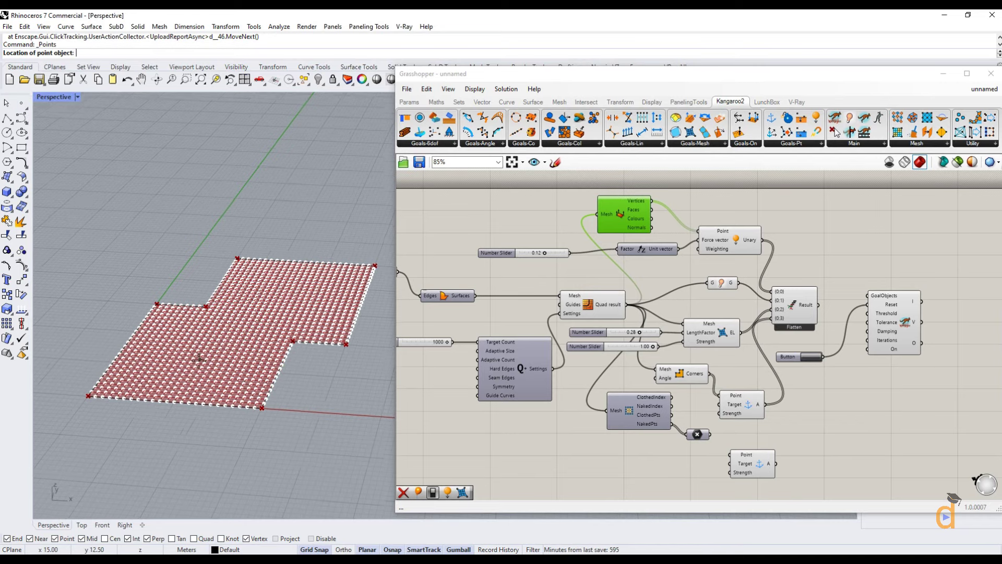
{"action": "scroll", "coordinate": [205, 382], "scroll_direction": "up", "scroll_amount": 3}
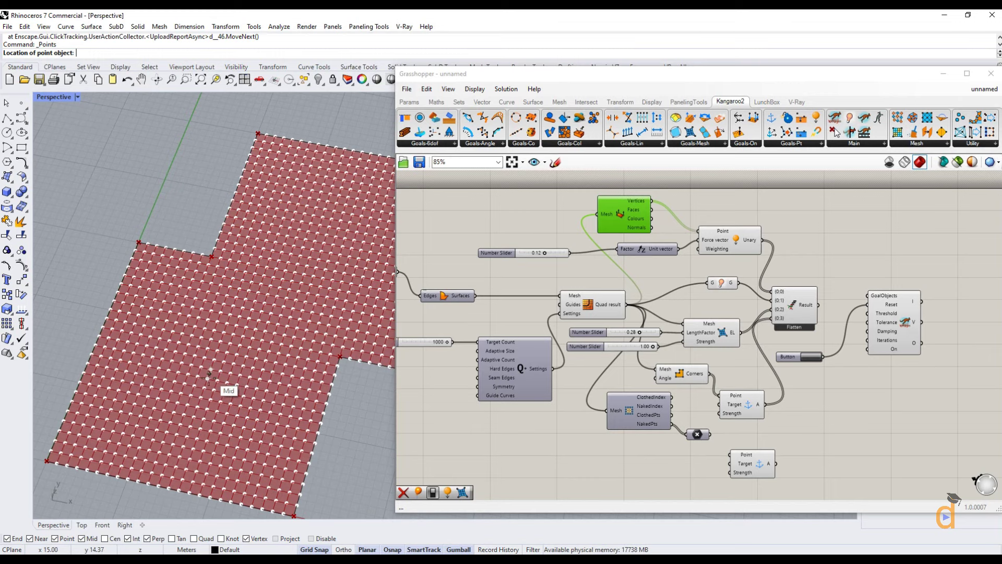
{"action": "left_click", "coordinate": [208, 375]}
{"action": "left_click", "coordinate": [204, 390]}
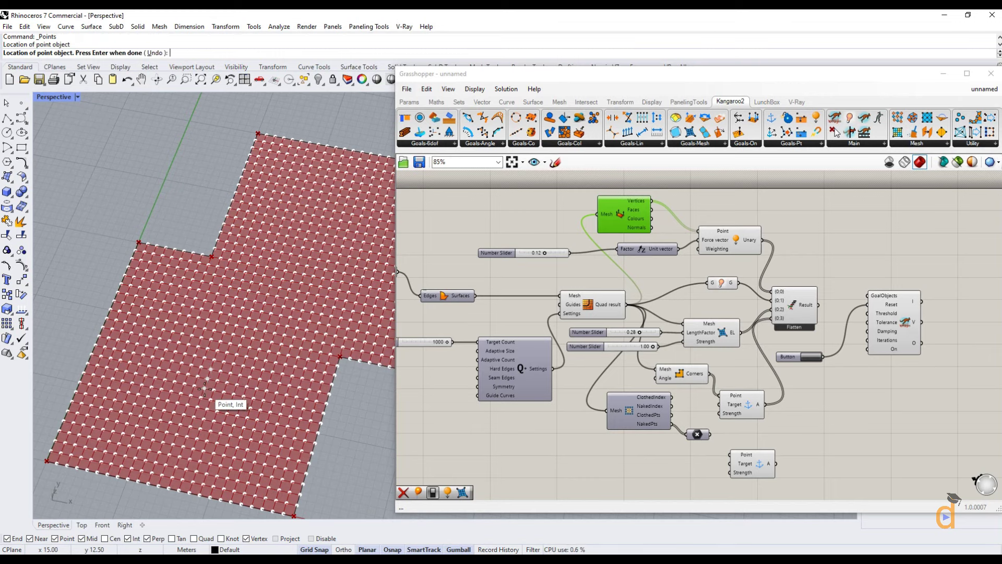
{"action": "scroll", "coordinate": [206, 390], "scroll_direction": "down", "scroll_amount": 2}
{"action": "scroll", "coordinate": [341, 243], "scroll_direction": "up", "scroll_amount": 2}
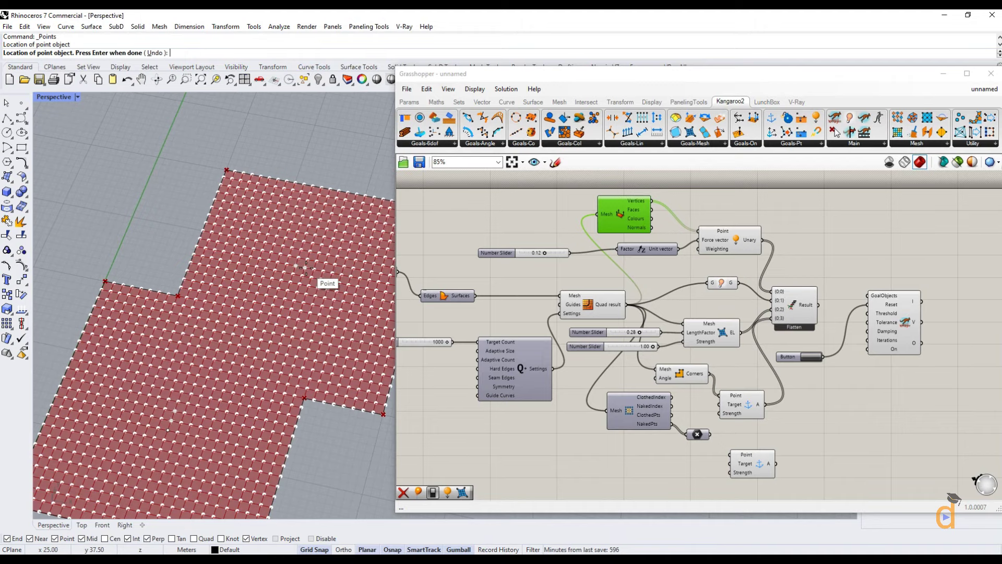
{"action": "left_click", "coordinate": [305, 268]}
{"action": "key", "text": "Return"}
{"action": "scroll", "coordinate": [259, 246], "scroll_direction": "down", "scroll_amount": 3}
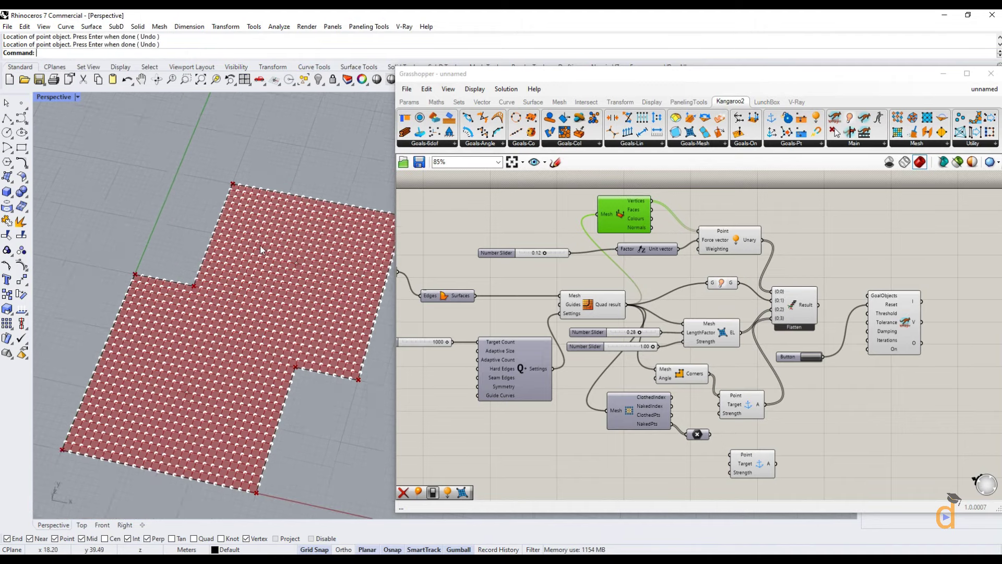
- Delete the whole group of baked vertex points, leaving the two individually placed points
{"action": "left_click", "coordinate": [507, 432]}
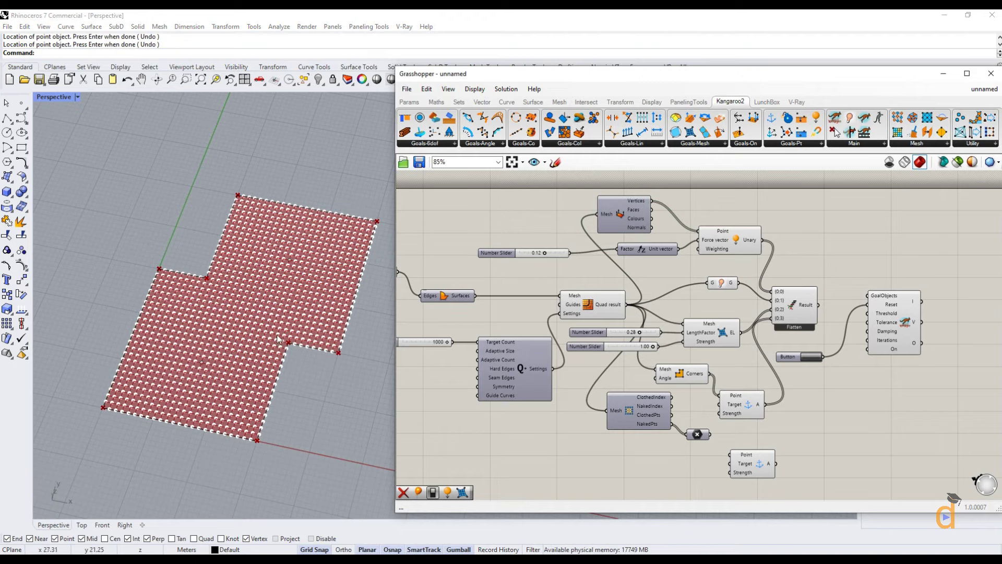
{"action": "left_click", "coordinate": [298, 372]}
{"action": "key", "text": "ctrl+a"}
{"action": "key", "text": "Delete"}
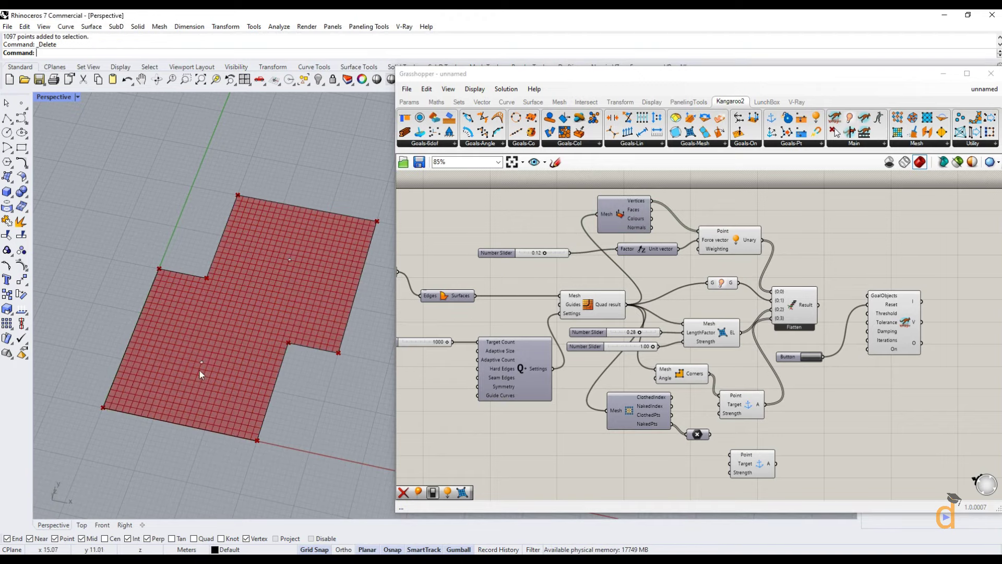
- Add a Point parameter beside the second Anchor goal and reference the two placed Rhino points in it as multiple points
{"action": "left_click", "coordinate": [409, 102]}
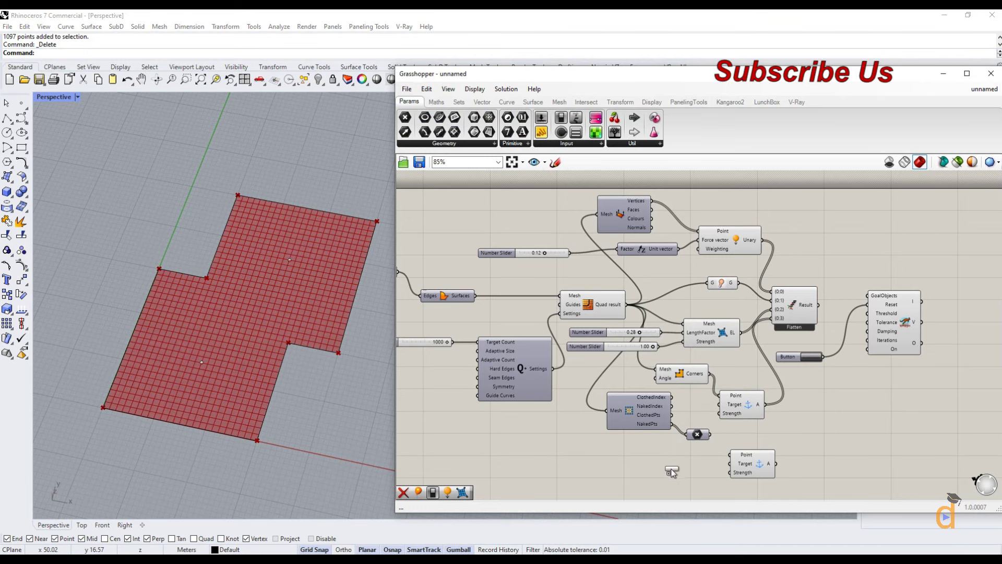
{"action": "left_click_drag", "start_coordinate": [686, 464], "coordinate": [664, 452]}
{"action": "scroll", "coordinate": [655, 428], "scroll_direction": "up", "scroll_amount": 3}
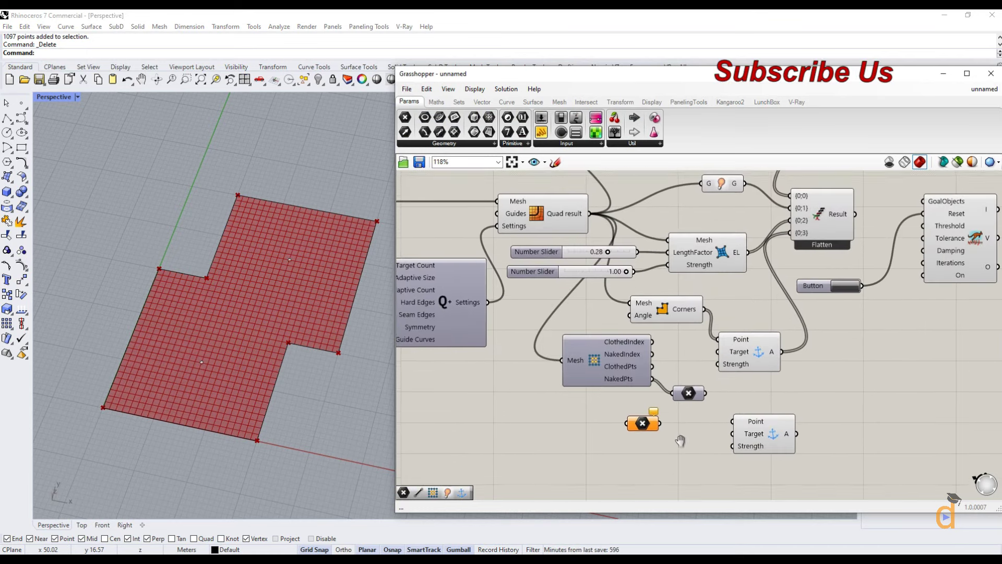
{"action": "right_click", "coordinate": [644, 412]}
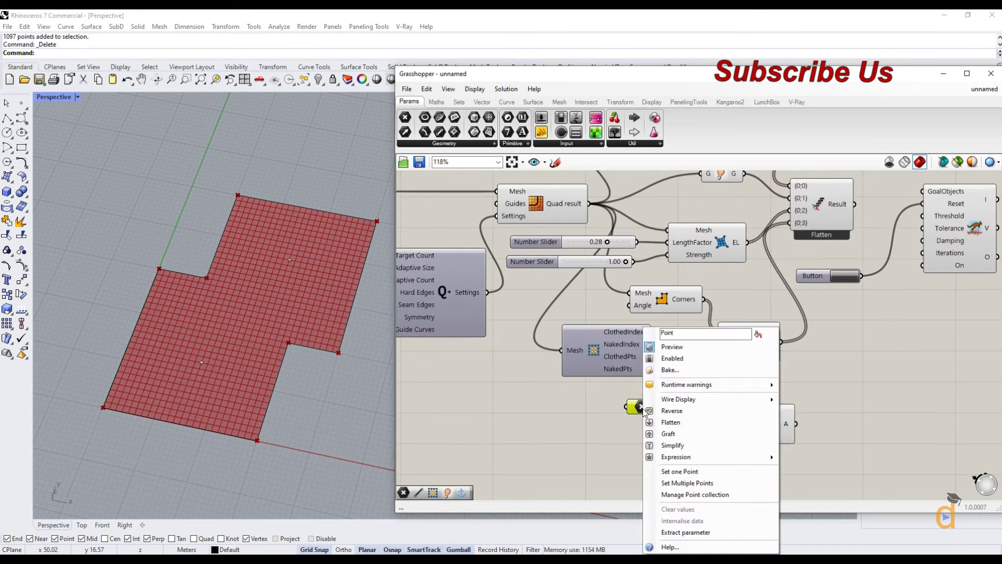
{"action": "left_click", "coordinate": [679, 482]}
{"action": "left_click", "coordinate": [201, 363]}
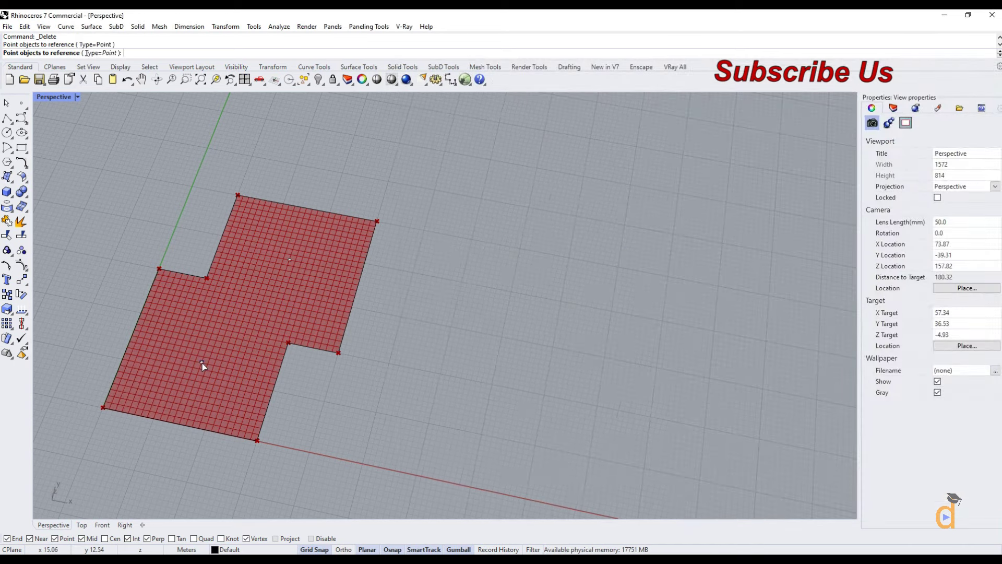
{"action": "left_click", "coordinate": [289, 259]}
{"action": "key", "text": "Return"}
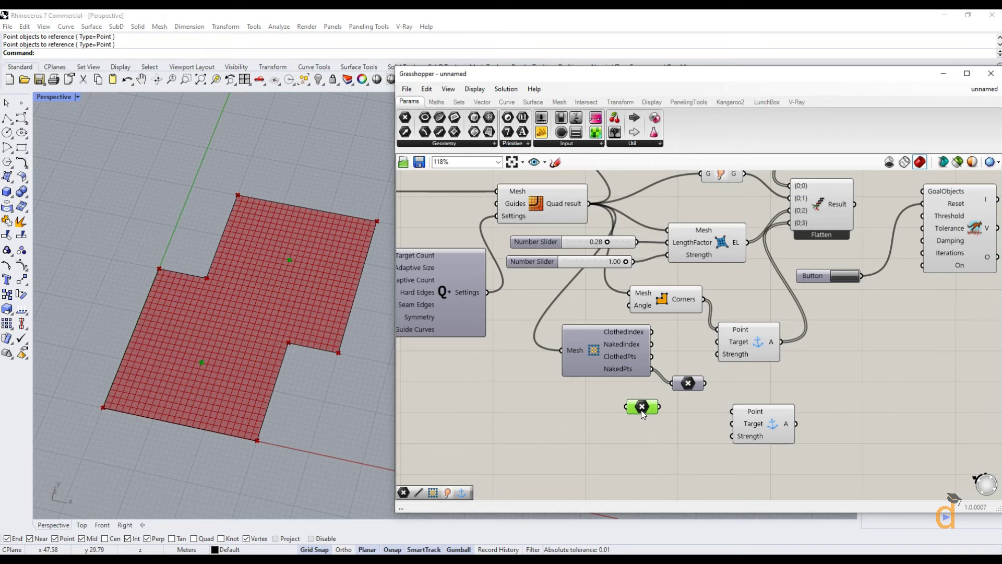
- Duplicate the Point parameter holding the two referenced points just below the original and check each point in the Rhino viewport
{"action": "left_click_drag", "start_coordinate": [642, 410], "coordinate": [632, 423], "text": "alt"}
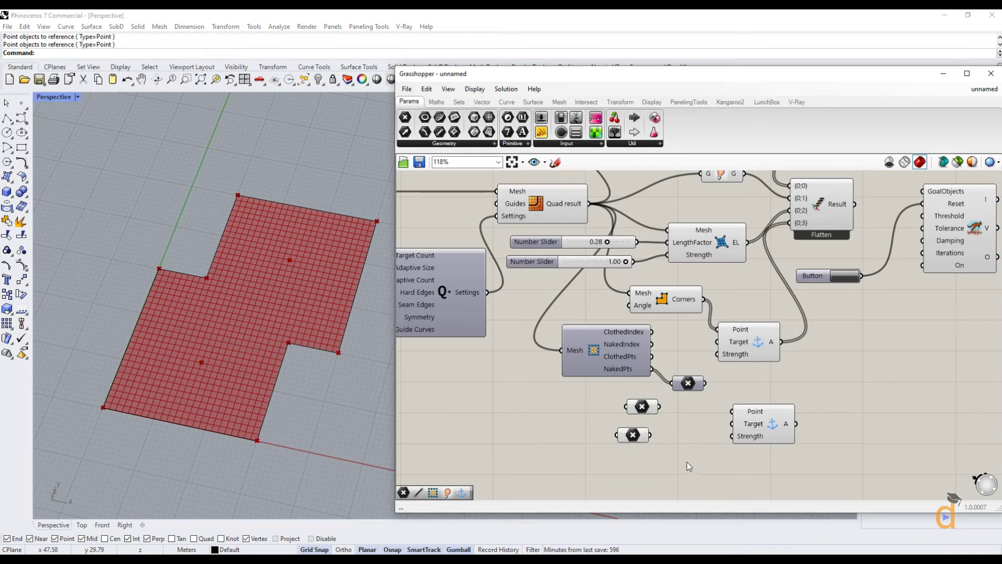
{"action": "right_click_drag", "start_coordinate": [313, 386], "coordinate": [286, 291]}
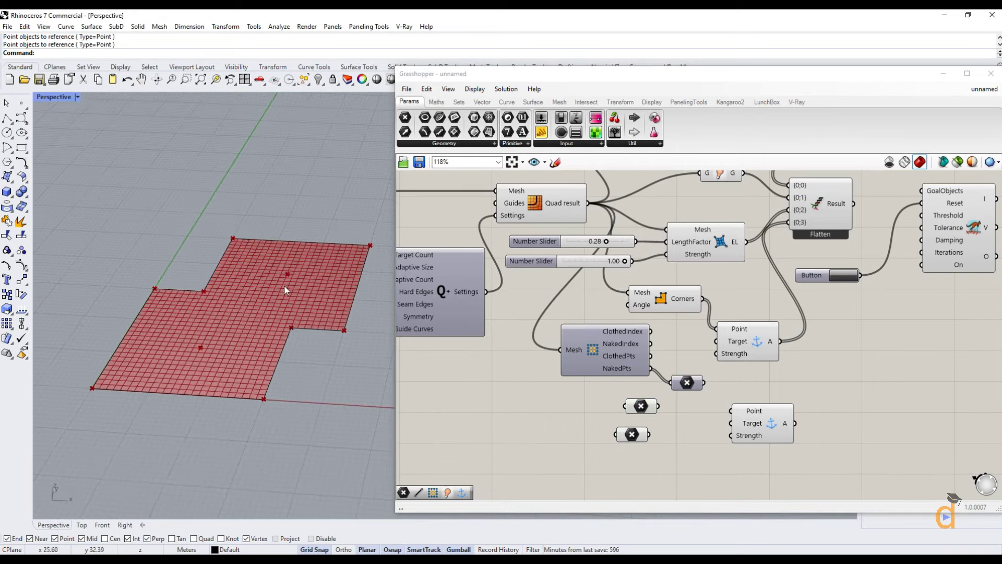
{"action": "scroll", "coordinate": [287, 282], "scroll_direction": "up", "scroll_amount": 2}
{"action": "left_click", "coordinate": [177, 371]}
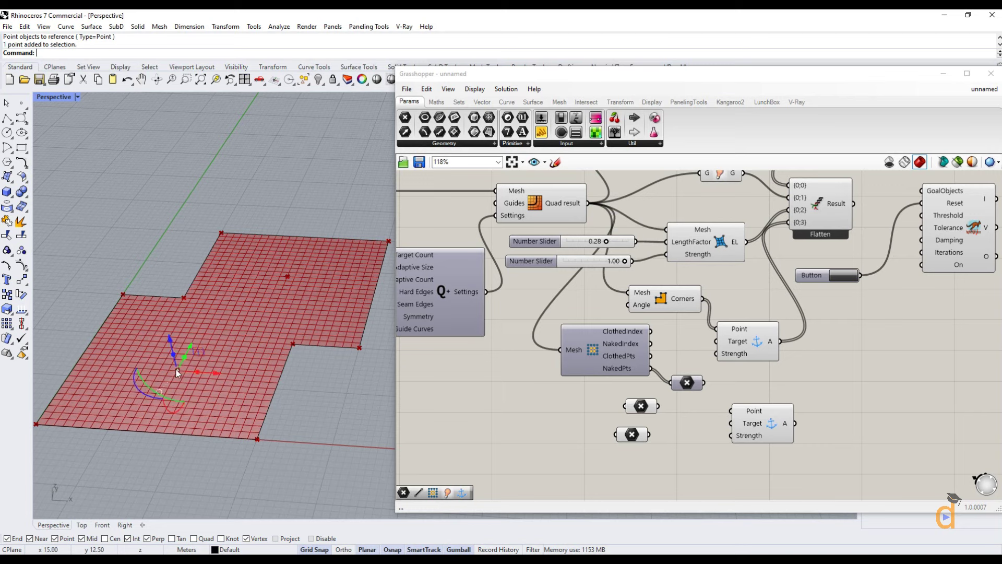
{"action": "left_click", "coordinate": [287, 277]}
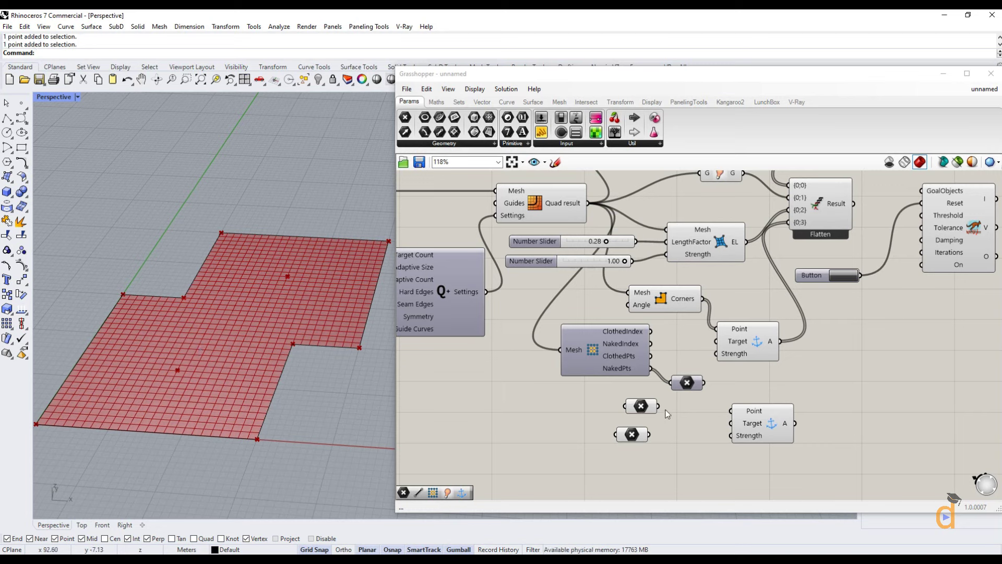
- Connect the upper Point parameter to the second Anchor goal's Point input and the duplicate to its Target input
{"action": "left_click_drag", "start_coordinate": [658, 406], "coordinate": [759, 435]}
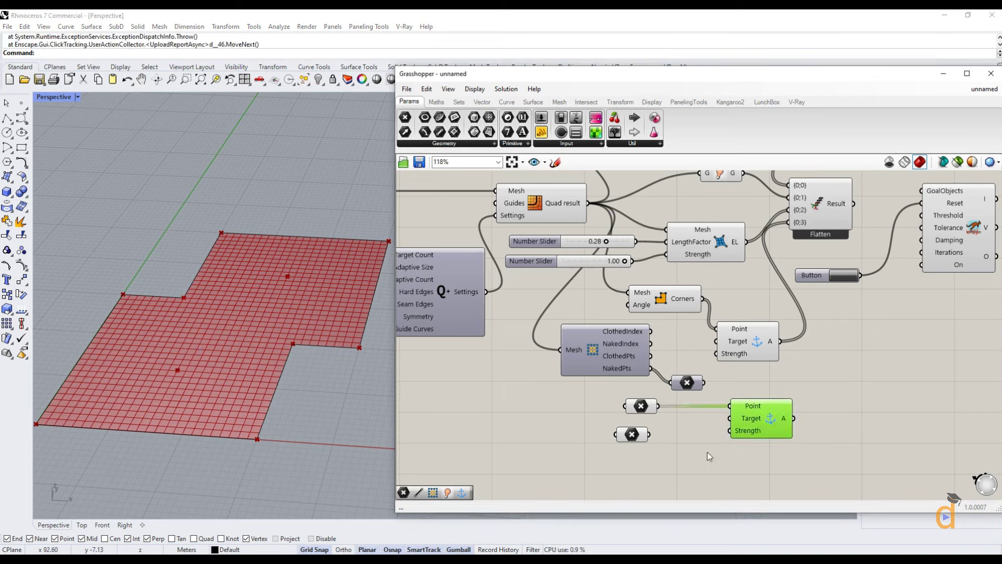
{"action": "left_click", "coordinate": [651, 481]}
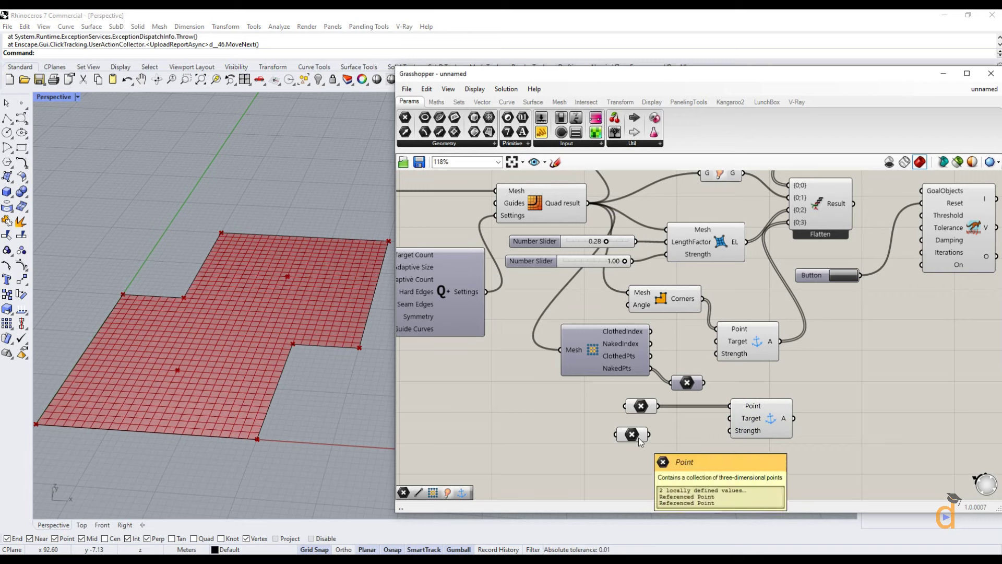
{"action": "left_click_drag", "start_coordinate": [649, 434], "coordinate": [729, 419]}
{"action": "scroll", "coordinate": [557, 446], "scroll_direction": "down", "scroll_amount": 2}
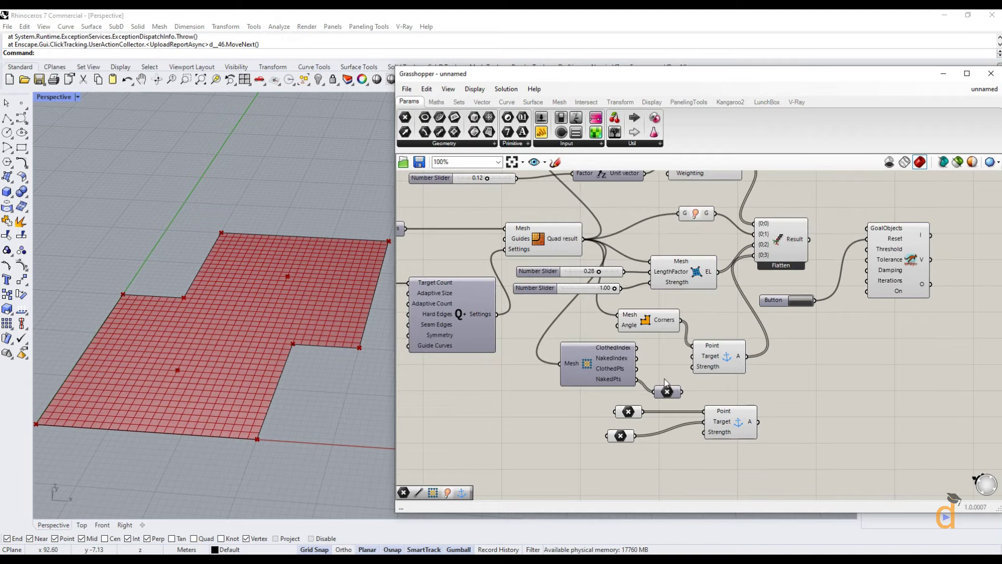
- Restart the solver with Entwine's Result reconnected to GoalObjects, and set the Unit Z factor to 0.07
{"action": "scroll", "coordinate": [665, 378], "scroll_direction": "down", "scroll_amount": 1}
{"action": "right_click_drag", "start_coordinate": [665, 342], "coordinate": [670, 379]}
{"action": "scroll", "coordinate": [675, 325], "scroll_direction": "up", "scroll_amount": 1}
{"action": "scroll", "coordinate": [675, 328], "scroll_direction": "down", "scroll_amount": 2}
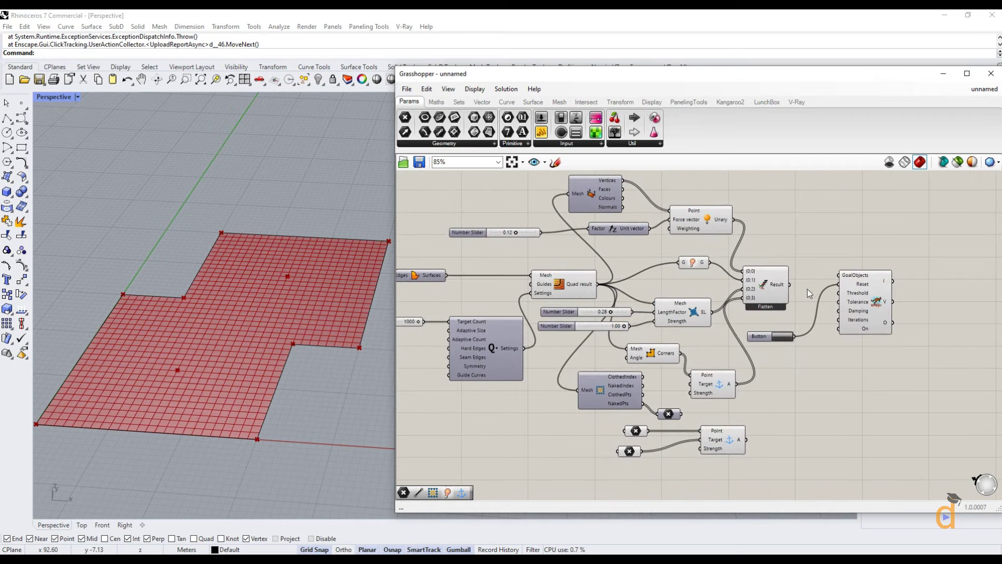
{"action": "left_click_drag", "start_coordinate": [835, 275], "coordinate": [839, 275]}
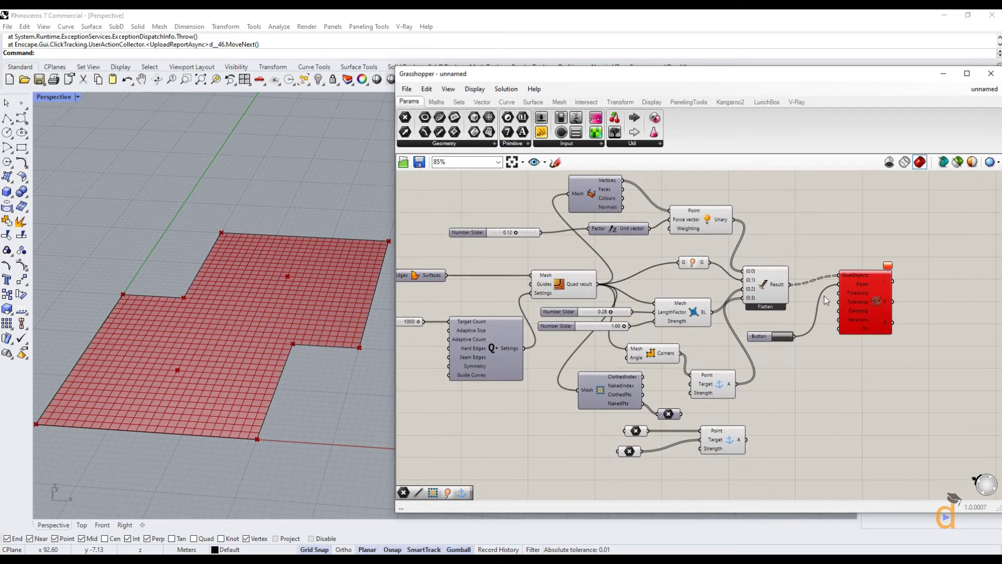
{"action": "left_click", "coordinate": [784, 338]}
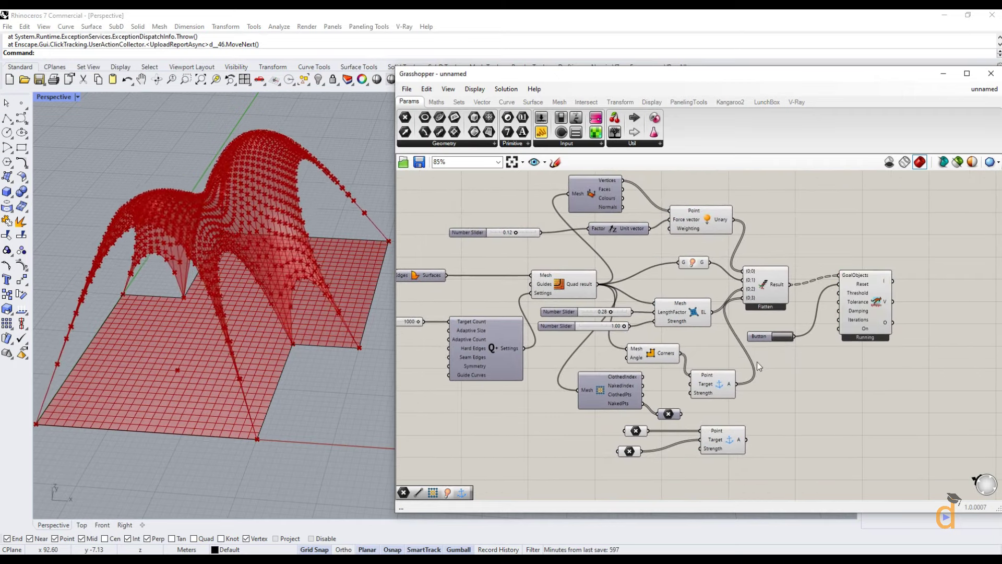
{"action": "left_click_drag", "start_coordinate": [516, 233], "coordinate": [515, 233]}
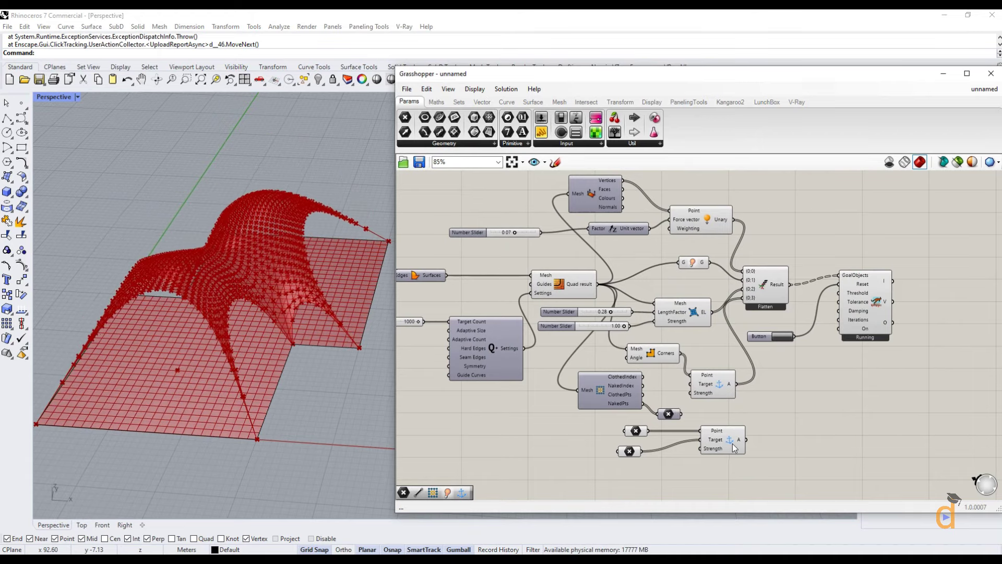
- Add a fifth input, {0;4}, to Entwine and connect the second Anchor goal's output to it
{"action": "scroll", "coordinate": [767, 289], "scroll_direction": "up", "scroll_amount": 8}
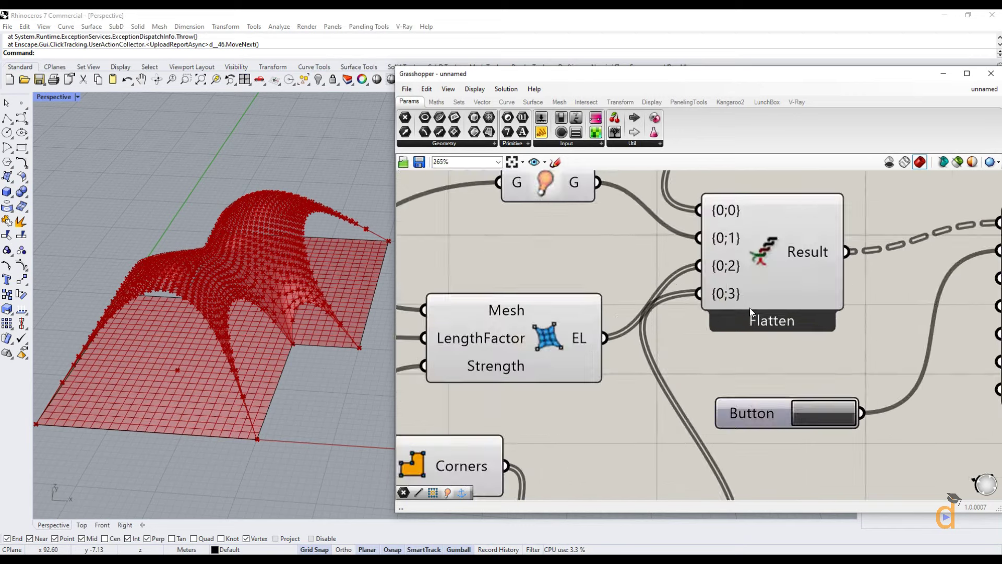
{"action": "left_click", "coordinate": [749, 306]}
{"action": "scroll", "coordinate": [749, 307], "scroll_direction": "down", "scroll_amount": 8}
{"action": "right_click_drag", "start_coordinate": [676, 339], "coordinate": [674, 357]}
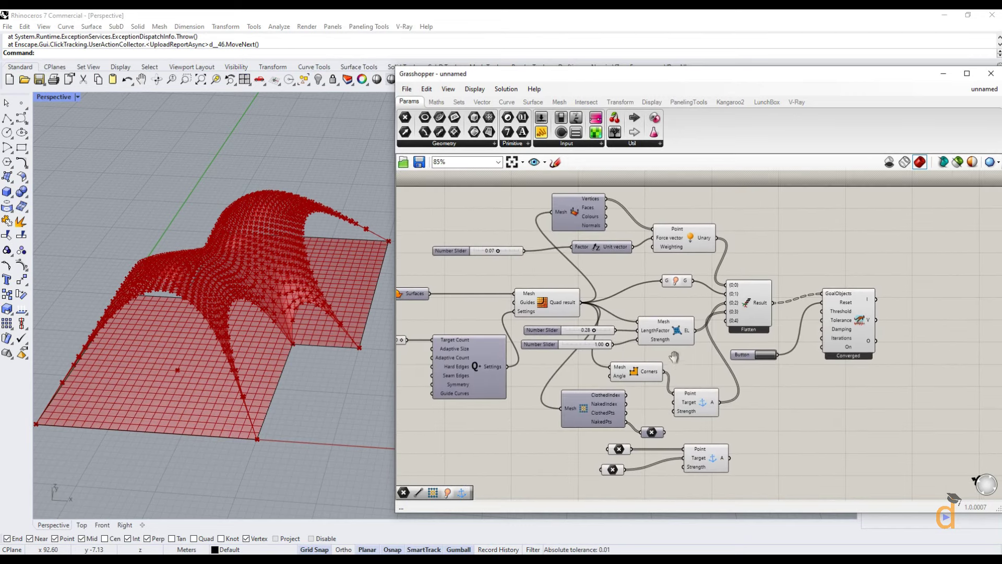
{"action": "left_click_drag", "start_coordinate": [730, 458], "coordinate": [722, 327]}
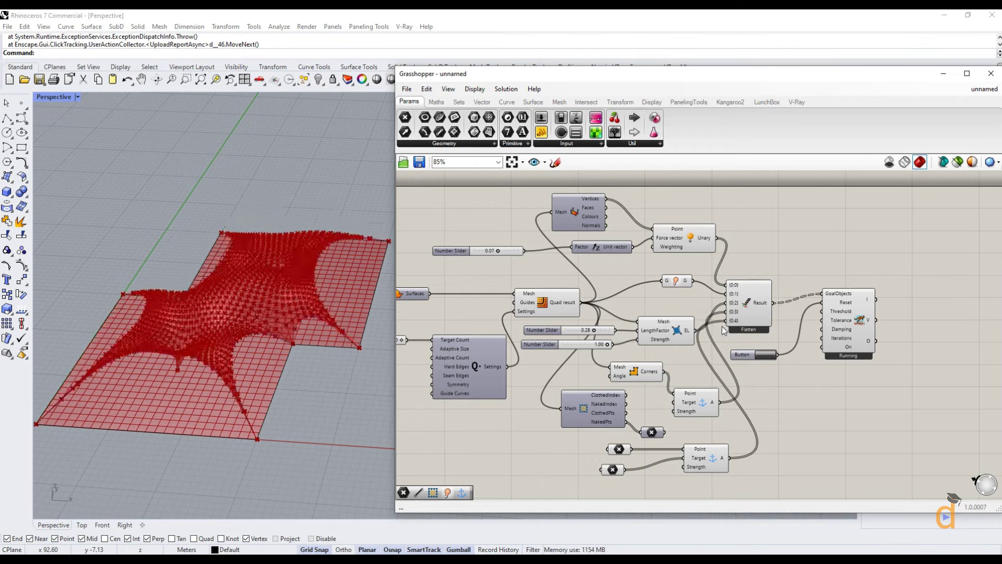
{"action": "right_click_drag", "start_coordinate": [302, 414], "coordinate": [328, 361]}
{"action": "right_click_drag", "start_coordinate": [268, 374], "coordinate": [255, 313]}
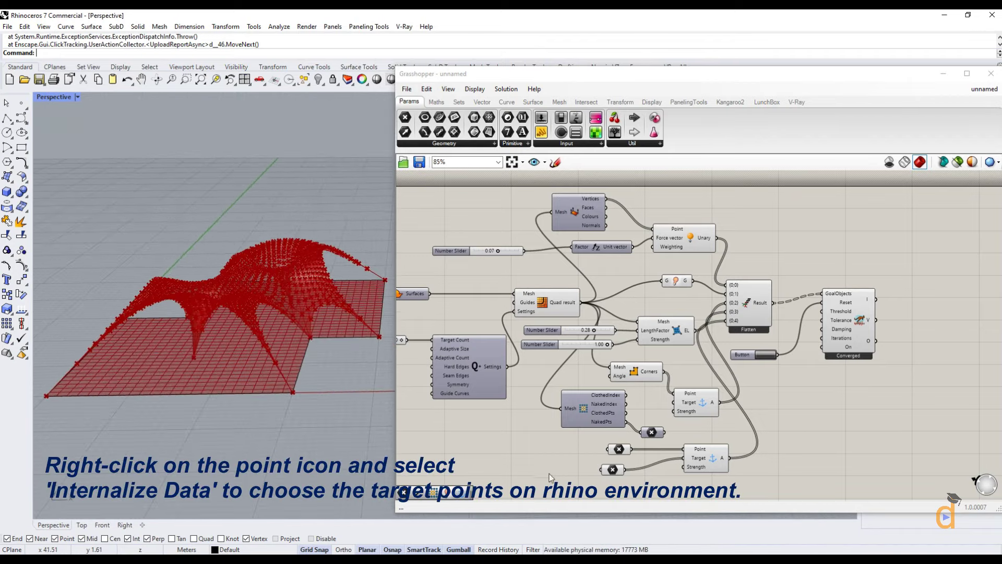
- Internalise the data of the Point parameter feeding the second Anchor goal's Target input
{"action": "left_click", "coordinate": [613, 469]}
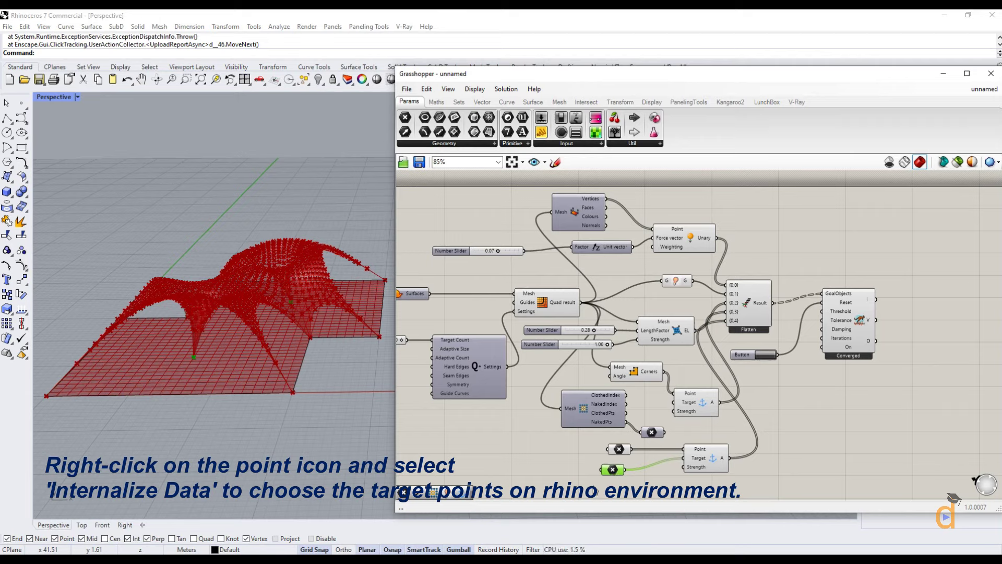
{"action": "right_click", "coordinate": [613, 473]}
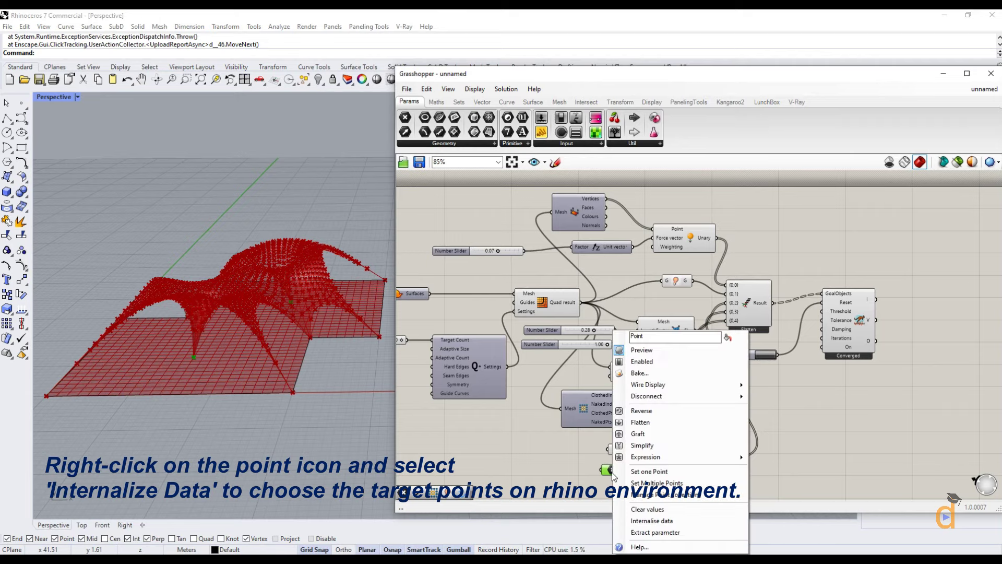
{"action": "left_click", "coordinate": [646, 522]}
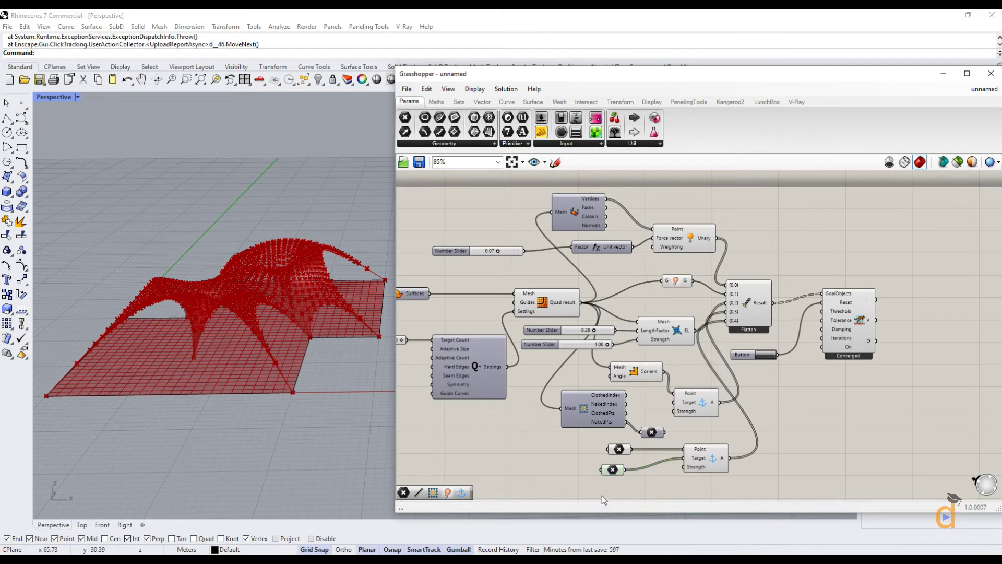
- Raise both internalised target points vertically in the Rhino viewport to pull the mesh up into two peaks
{"action": "left_click", "coordinate": [613, 470]}
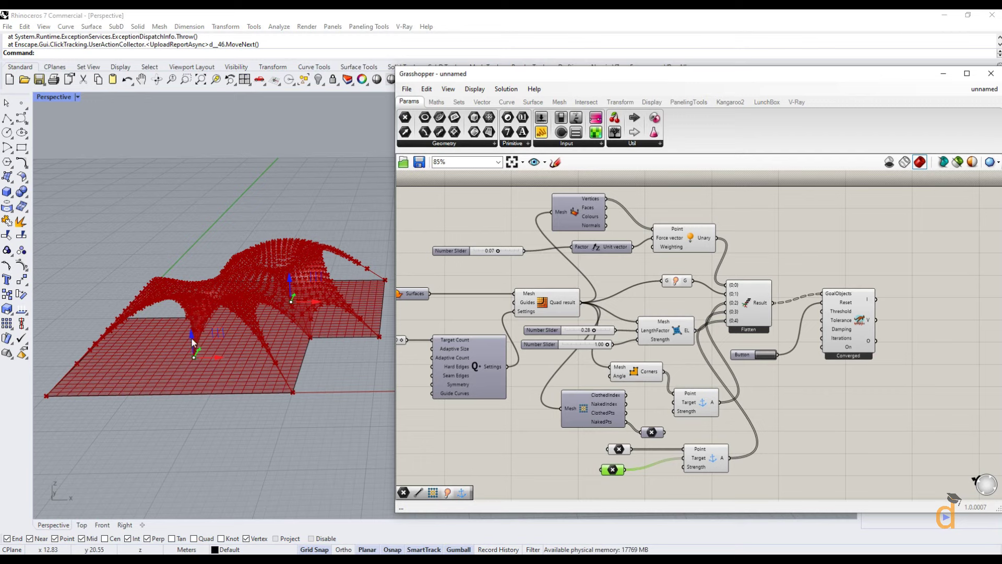
{"action": "left_click_drag", "start_coordinate": [191, 337], "coordinate": [190, 146]}
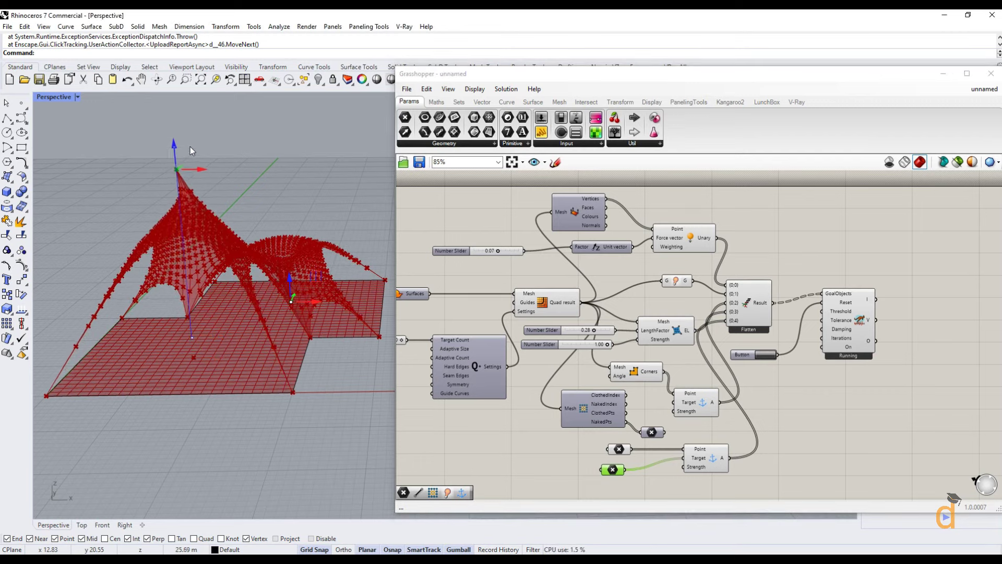
{"action": "right_click_drag", "start_coordinate": [244, 243], "coordinate": [320, 298]}
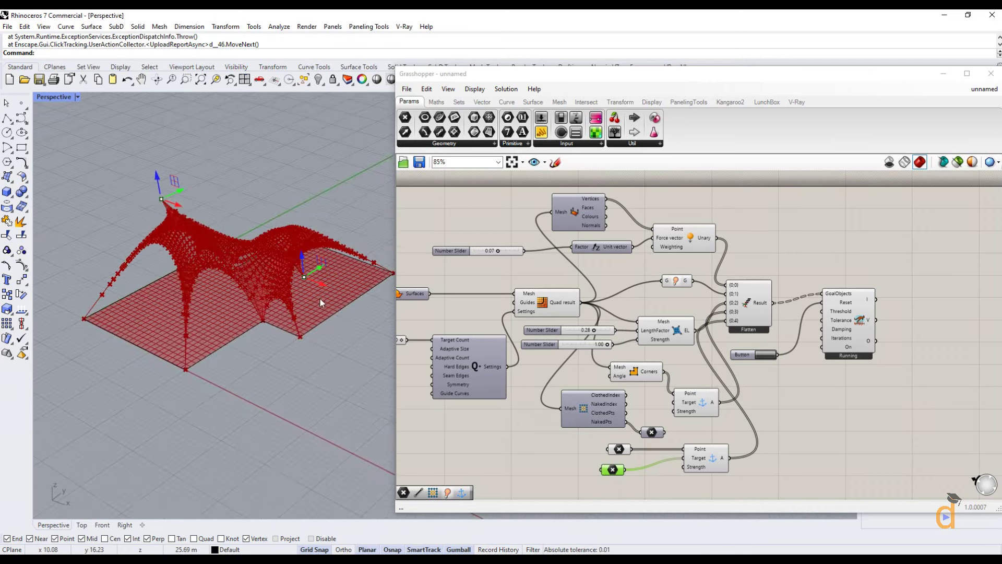
{"action": "left_click_drag", "start_coordinate": [302, 252], "coordinate": [288, 140]}
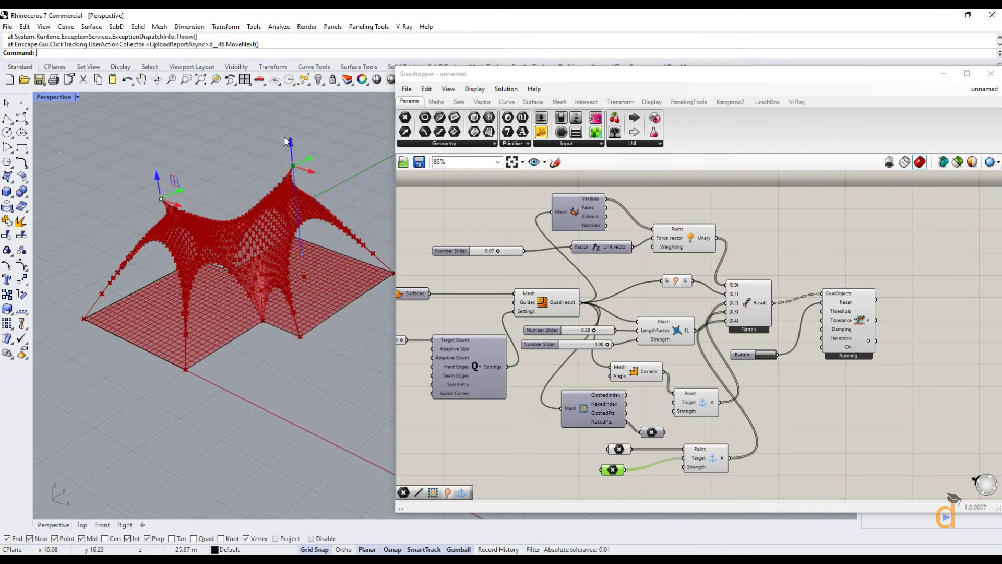
{"action": "right_click_drag", "start_coordinate": [253, 308], "coordinate": [308, 254]}
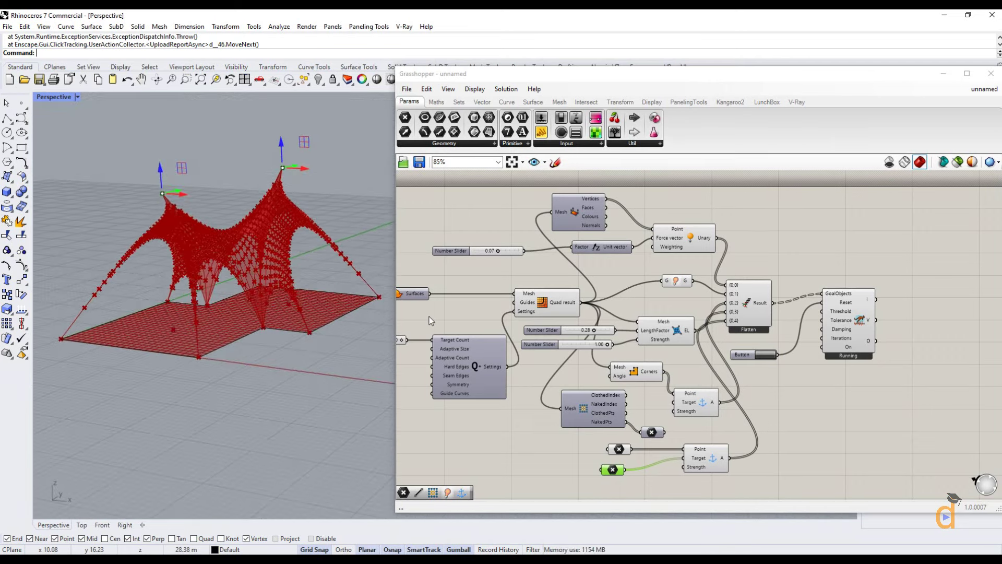
- Set the number slider driving the Unit Z factor to 0.00
{"action": "scroll", "coordinate": [488, 244], "scroll_direction": "up", "scroll_amount": 4}
{"action": "left_click", "coordinate": [505, 259]}
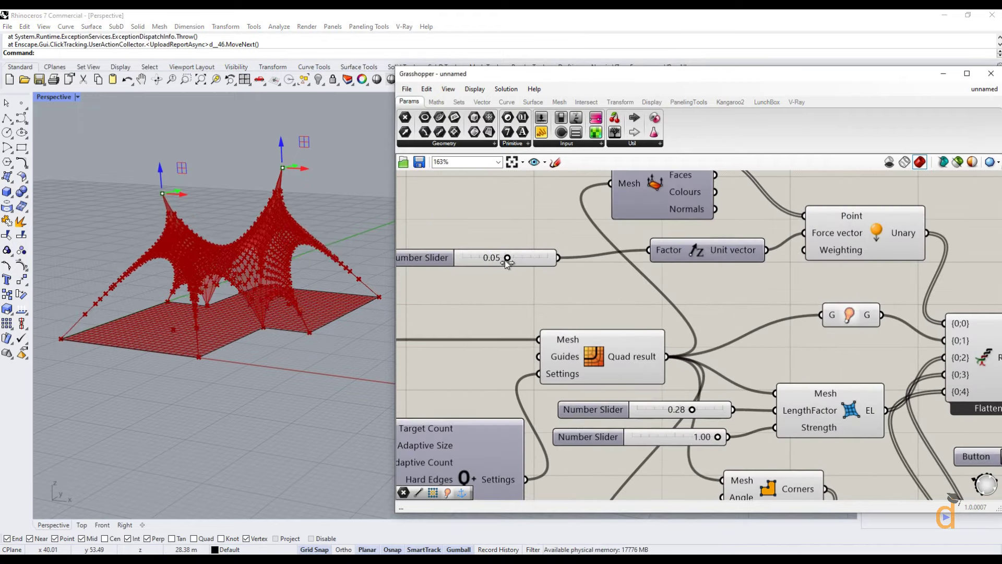
{"action": "left_click_drag", "start_coordinate": [504, 263], "coordinate": [504, 262]}
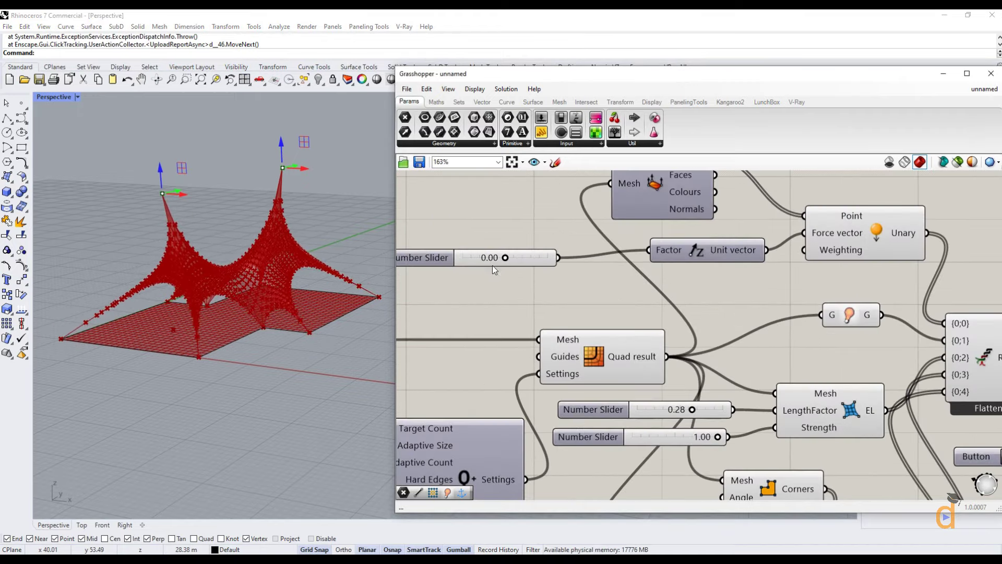
{"action": "right_click_drag", "start_coordinate": [286, 291], "coordinate": [245, 244]}
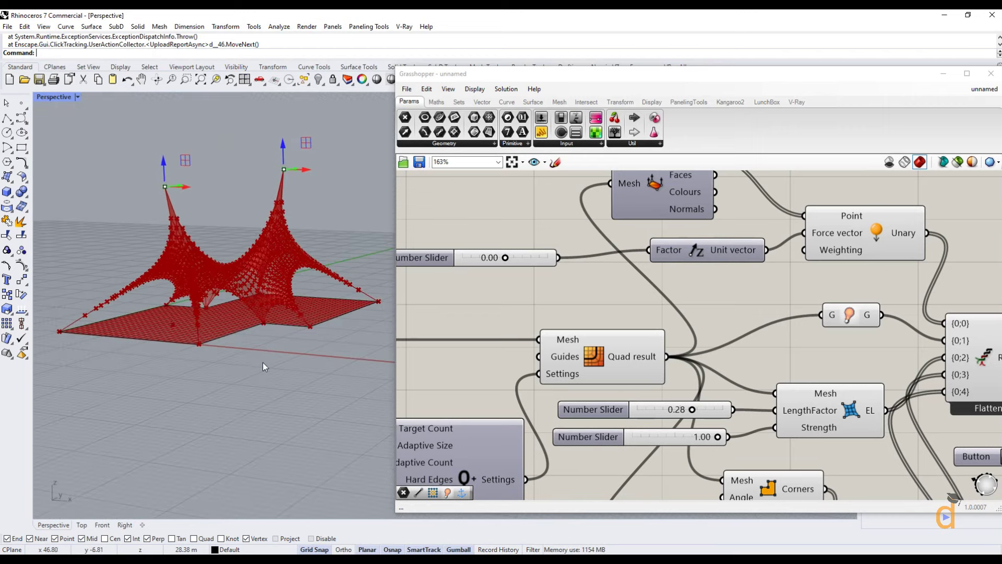
{"action": "scroll", "coordinate": [500, 296], "scroll_direction": "down", "scroll_amount": 3}
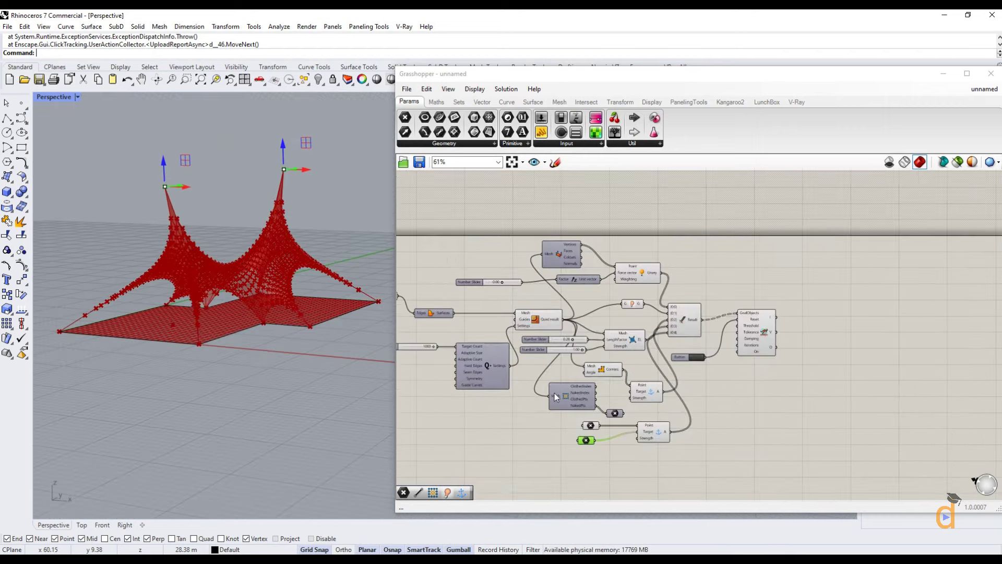
{"action": "scroll", "coordinate": [554, 393], "scroll_direction": "up", "scroll_amount": 2}
{"action": "mouse_move", "coordinate": [253, 365]}
{"action": "right_mouse_down"}
{"action": "mouse_move", "coordinate": [284, 347]}
{"action": "mouse_move", "coordinate": [270, 356]}
{"action": "right_mouse_up"}
{"action": "left_click", "coordinate": [562, 465]}
{"action": "left_click", "coordinate": [574, 429]}
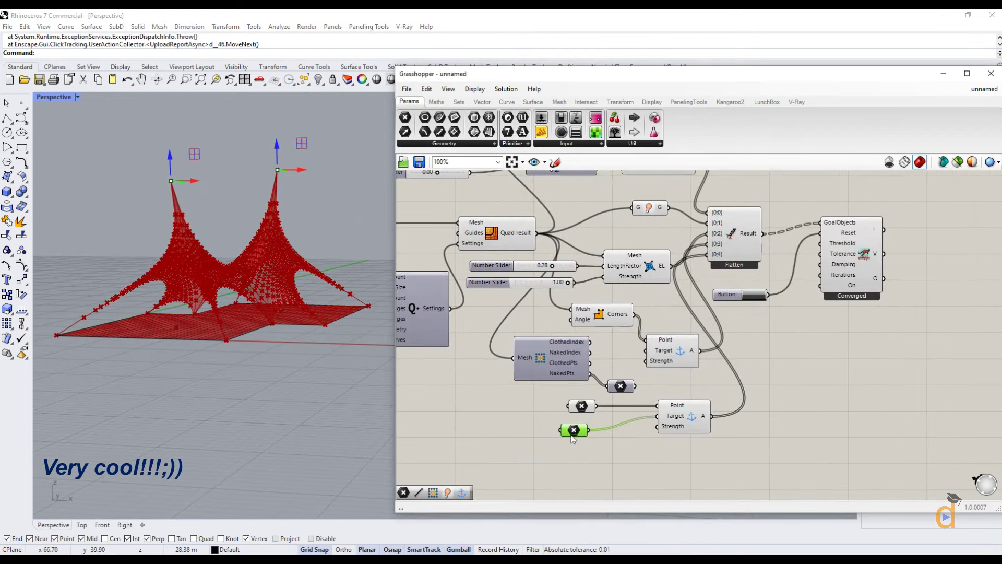
{"action": "left_click", "coordinate": [525, 441]}
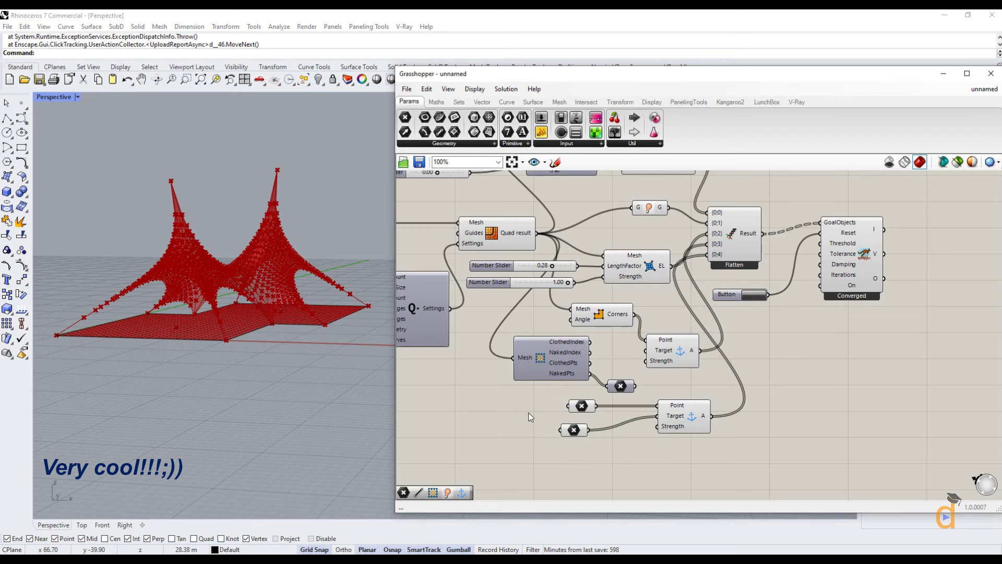
- Place a Line component, with start and end point inputs, below the second Anchor goal
{"action": "left_click", "coordinate": [517, 107]}
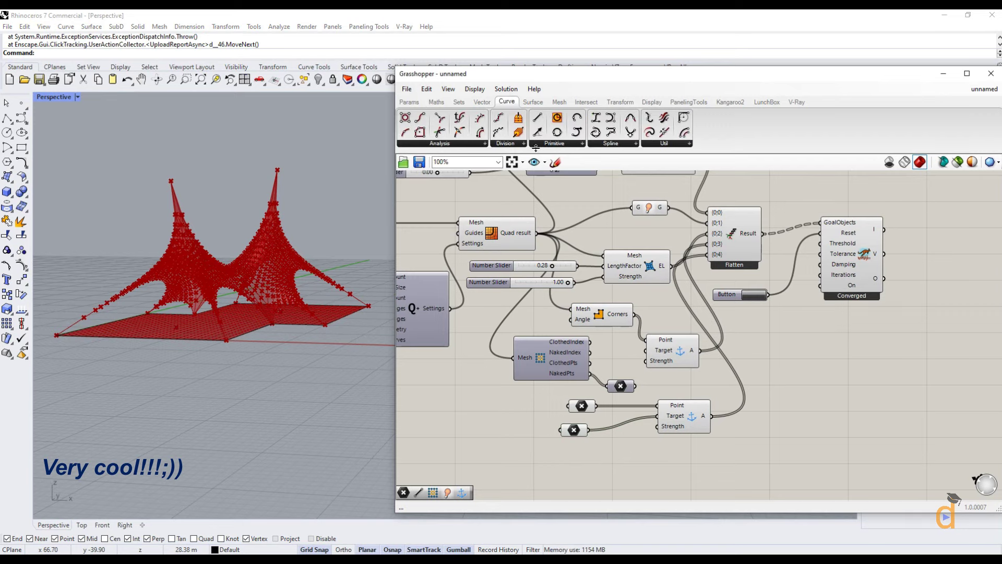
{"action": "scroll", "coordinate": [631, 380], "scroll_direction": "down", "scroll_amount": 2}
{"action": "scroll", "coordinate": [615, 373], "scroll_direction": "up", "scroll_amount": 2}
{"action": "scroll", "coordinate": [625, 404], "scroll_direction": "up", "scroll_amount": 2}
{"action": "scroll", "coordinate": [650, 418], "scroll_direction": "down", "scroll_amount": 1}
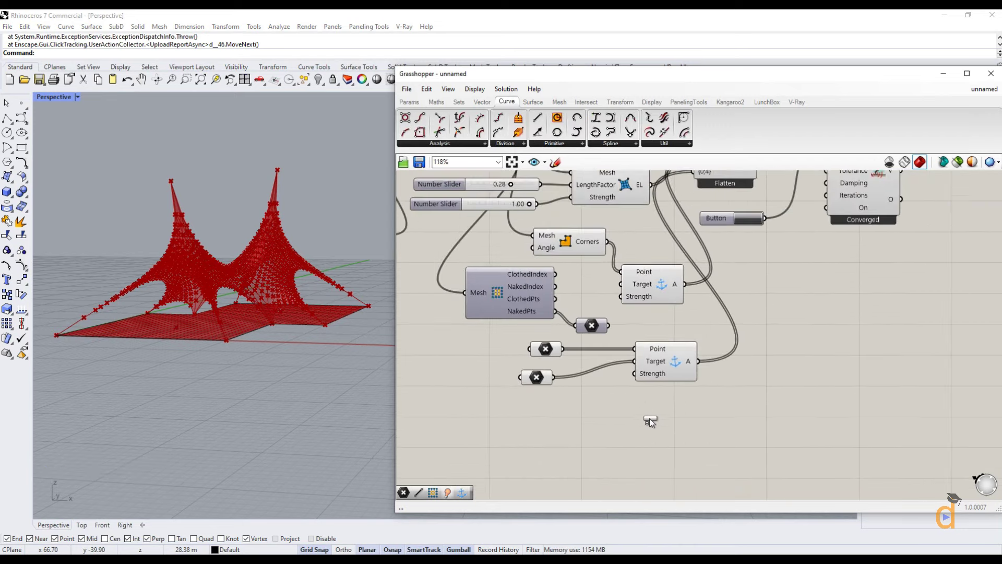
{"action": "left_click", "coordinate": [685, 406]}
{"action": "left_click_drag", "start_coordinate": [680, 414], "coordinate": [682, 423]}
- Connect the upper Point parameter to the Line's Start Point and the internalised target Point parameter to its End Point
{"action": "left_click", "coordinate": [557, 353]}
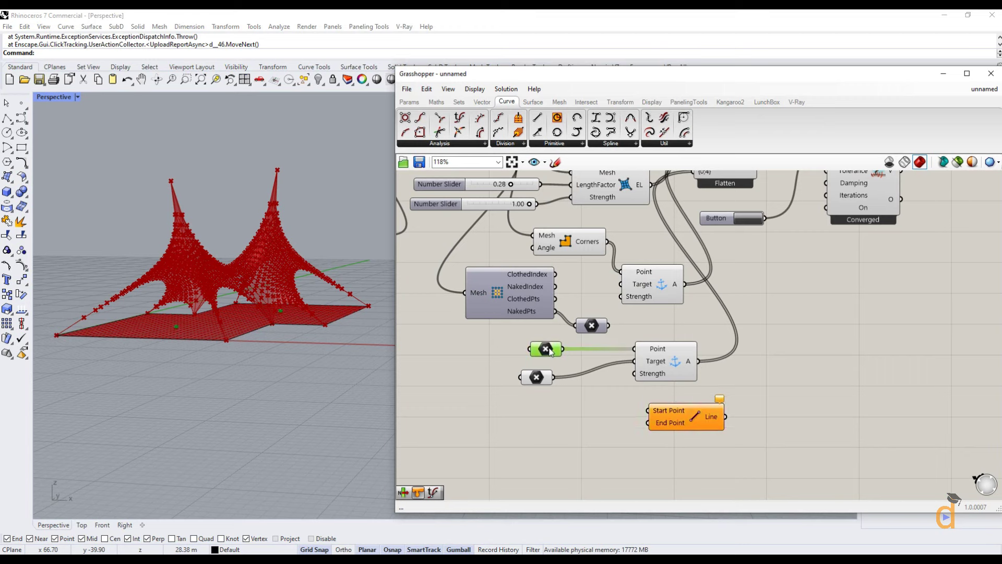
{"action": "left_click", "coordinate": [573, 360]}
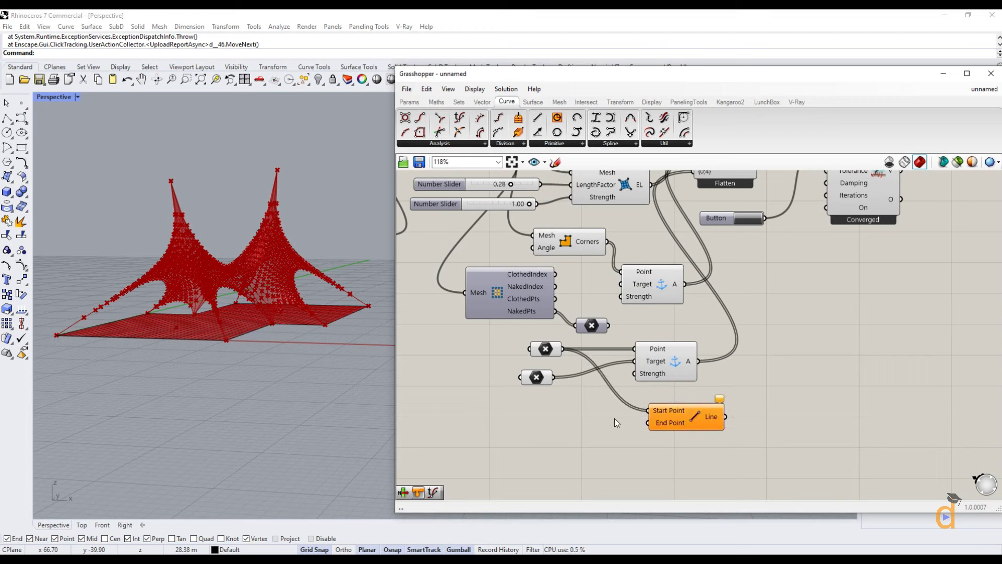
{"action": "left_click_drag", "start_coordinate": [642, 425], "coordinate": [648, 423]}
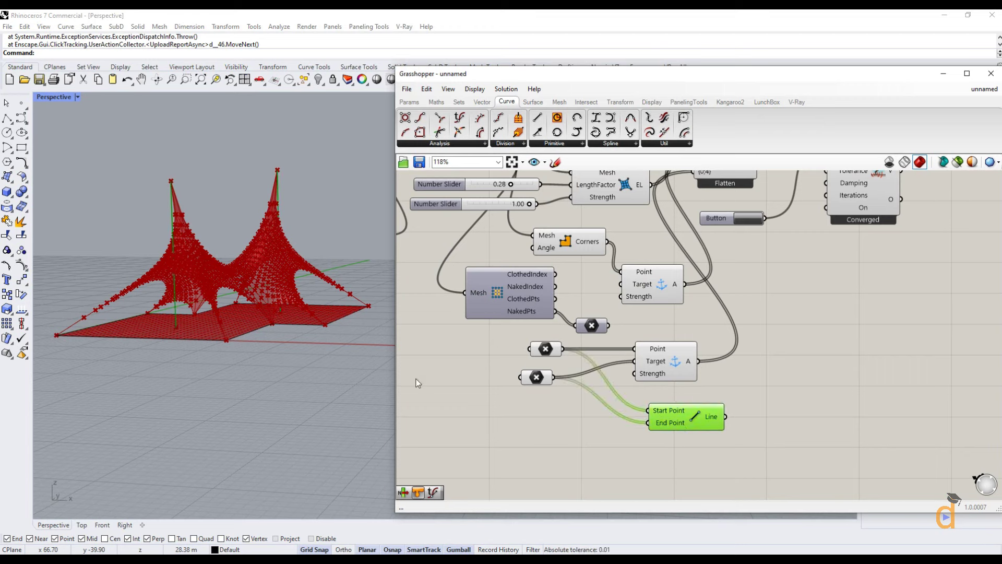
{"action": "right_click_drag", "start_coordinate": [285, 301], "coordinate": [262, 353]}
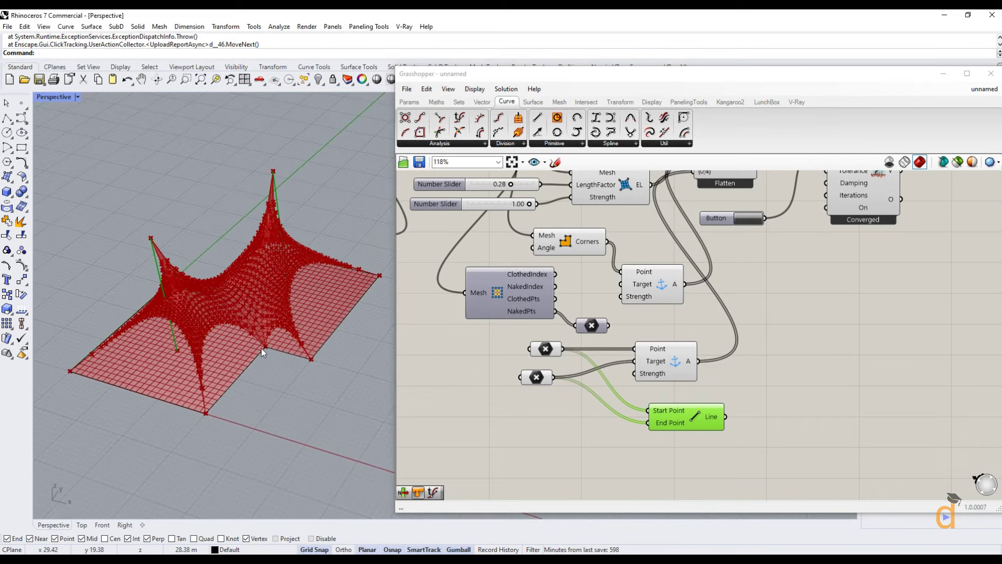
- Select the target Point parameter and shift its two points horizontally along the X and Y axes in the viewport
{"action": "left_click", "coordinate": [536, 383]}
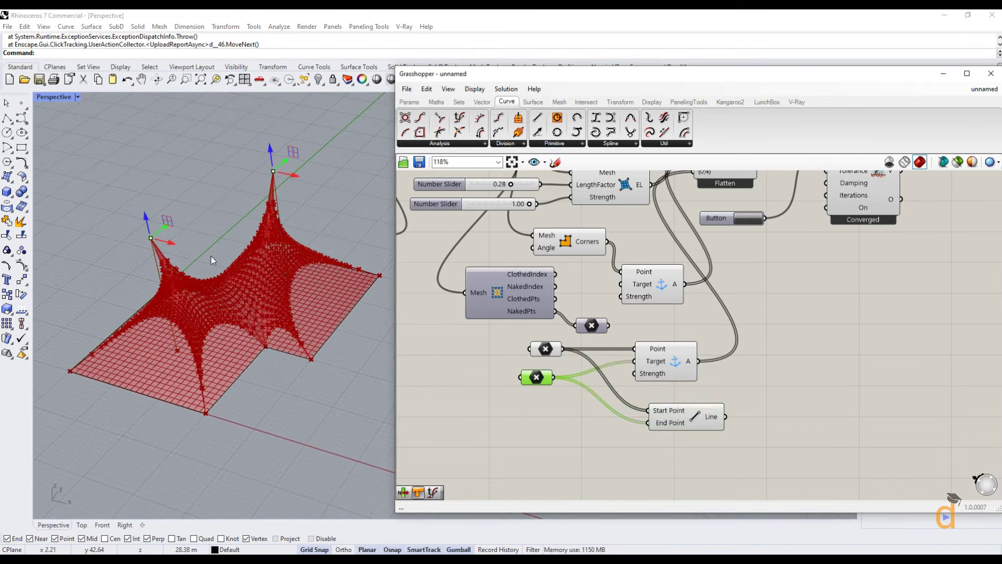
{"action": "mouse_move", "coordinate": [163, 228]}
{"action": "left_mouse_down"}
{"action": "mouse_move", "coordinate": [121, 257]}
{"action": "mouse_move", "coordinate": [173, 235]}
{"action": "left_mouse_up"}
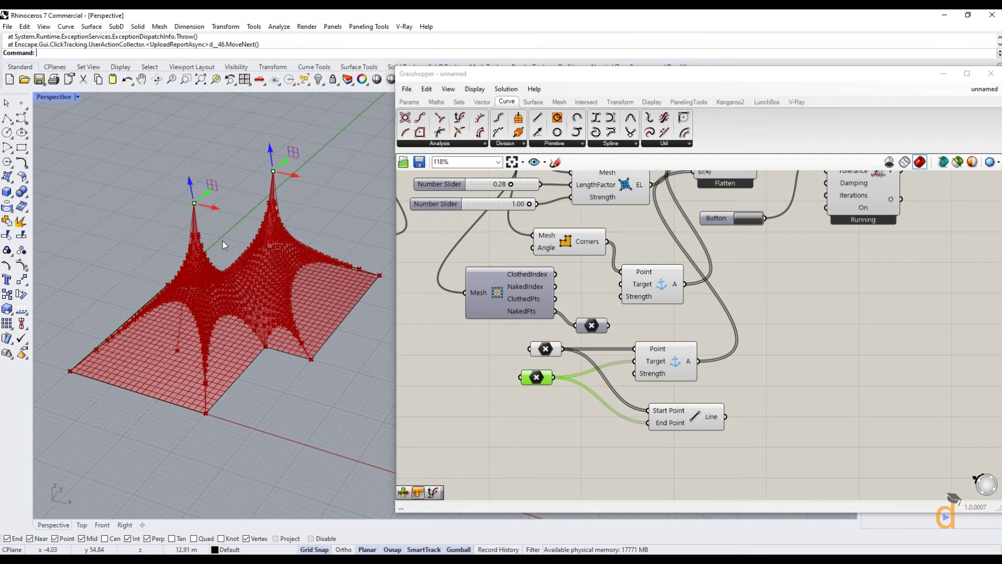
{"action": "right_click_drag", "start_coordinate": [223, 240], "coordinate": [271, 244]}
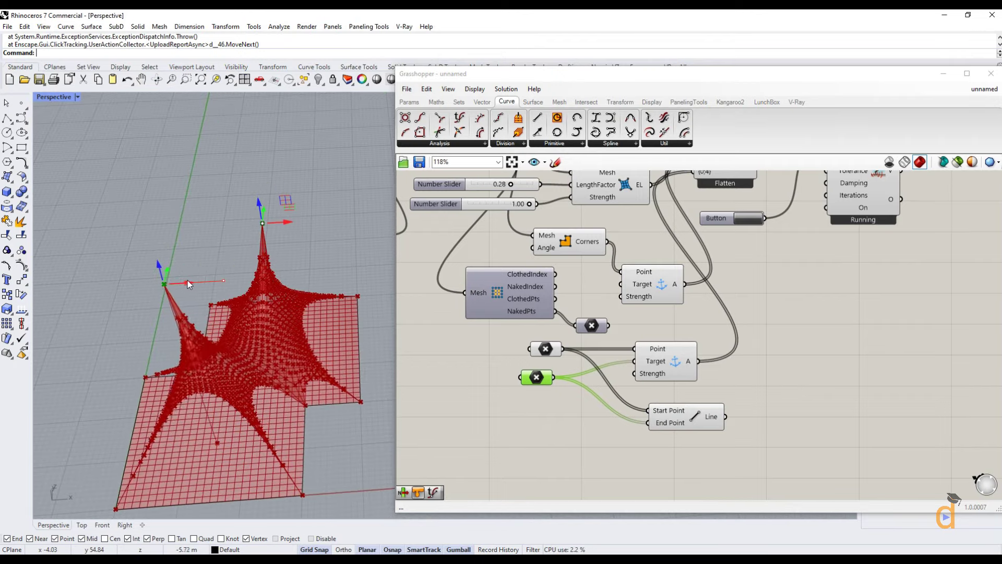
{"action": "left_click_drag", "start_coordinate": [223, 280], "coordinate": [257, 283]}
{"action": "right_click_drag", "start_coordinate": [300, 342], "coordinate": [318, 260]}
{"action": "left_click_drag", "start_coordinate": [292, 180], "coordinate": [333, 201]}
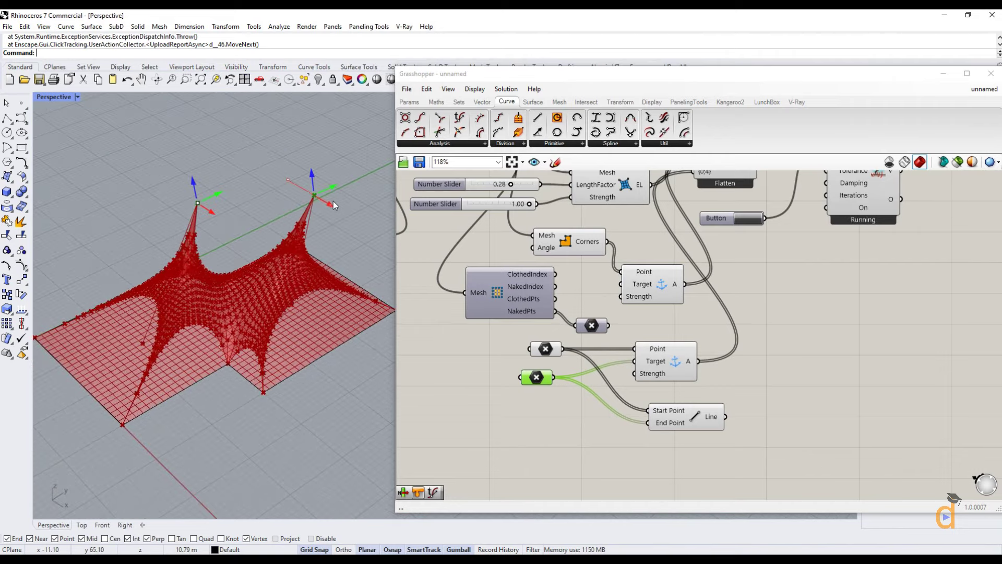
{"action": "right_click_drag", "start_coordinate": [333, 202], "coordinate": [345, 184]}
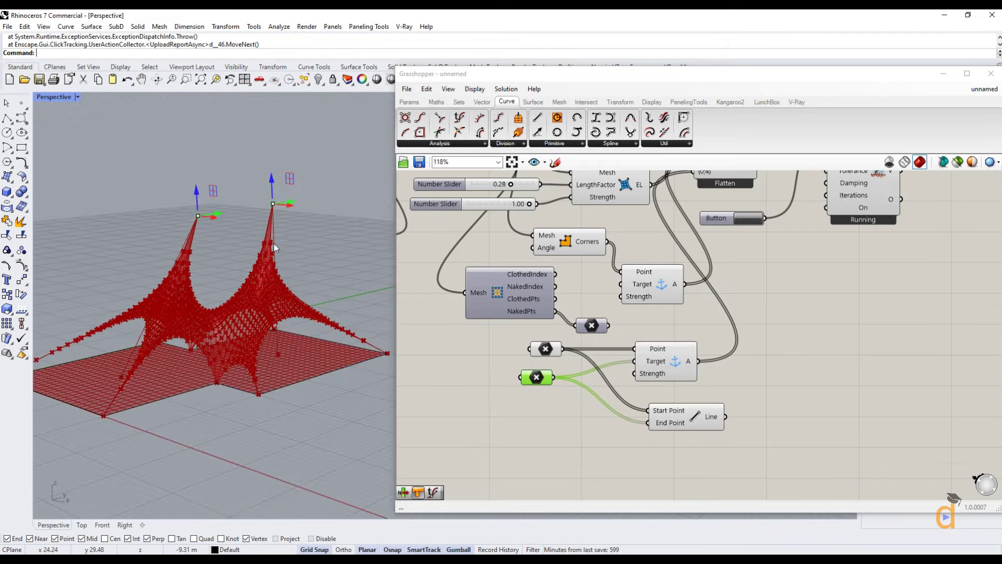
- Move the nearer target point along the Y axis and the farther one along the X axis to reshape the tent
{"action": "right_click_drag", "start_coordinate": [274, 244], "coordinate": [204, 307]}
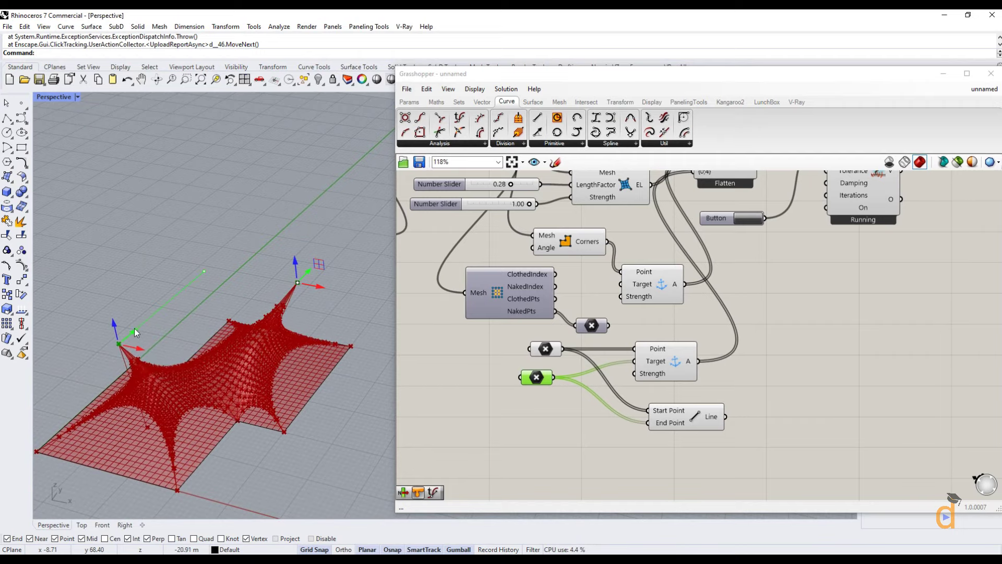
{"action": "right_click_drag", "start_coordinate": [263, 339], "coordinate": [320, 312]}
{"action": "left_click_drag", "start_coordinate": [333, 290], "coordinate": [281, 283]}
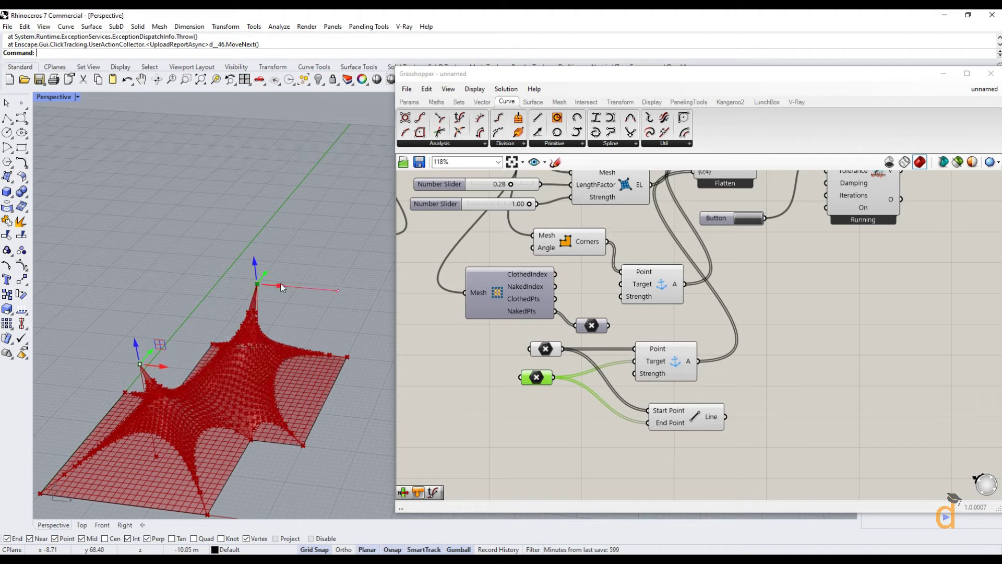
{"action": "right_click_drag", "start_coordinate": [259, 277], "coordinate": [296, 339]}
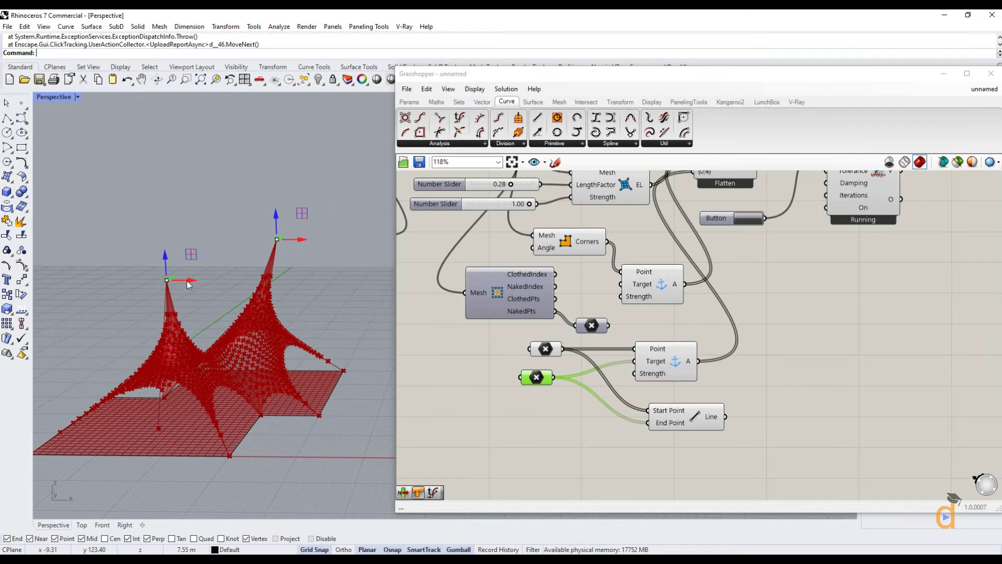
{"action": "right_click_drag", "start_coordinate": [205, 334], "coordinate": [188, 375]}
{"action": "right_click_drag", "start_coordinate": [311, 288], "coordinate": [246, 295]}
- Set the LengthFactor slider to 0.40 and the Unit Z factor slider to -0.02
{"action": "scroll", "coordinate": [506, 406], "scroll_direction": "down", "scroll_amount": 2}
{"action": "scroll", "coordinate": [497, 396], "scroll_direction": "up", "scroll_amount": 2}
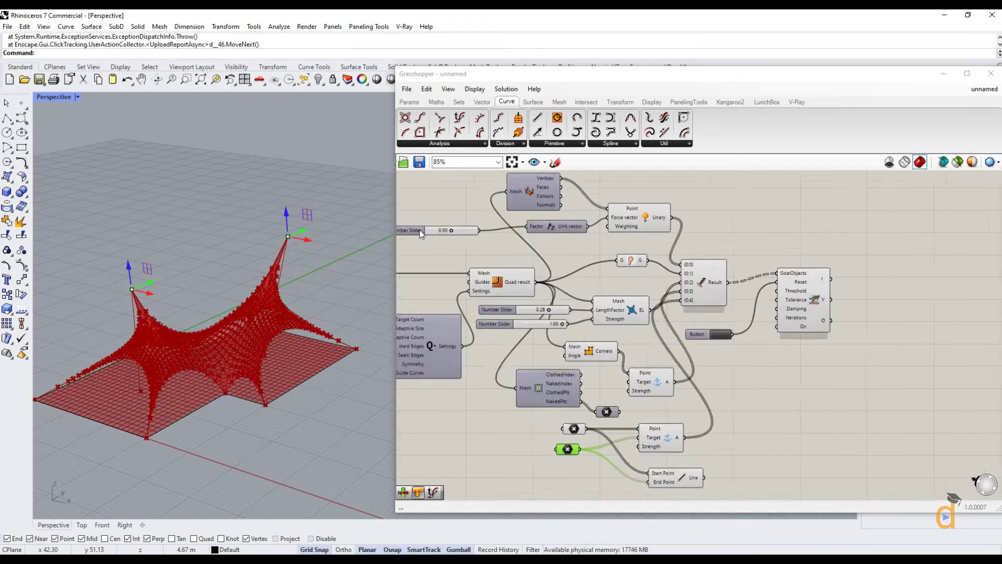
{"action": "left_click", "coordinate": [461, 232]}
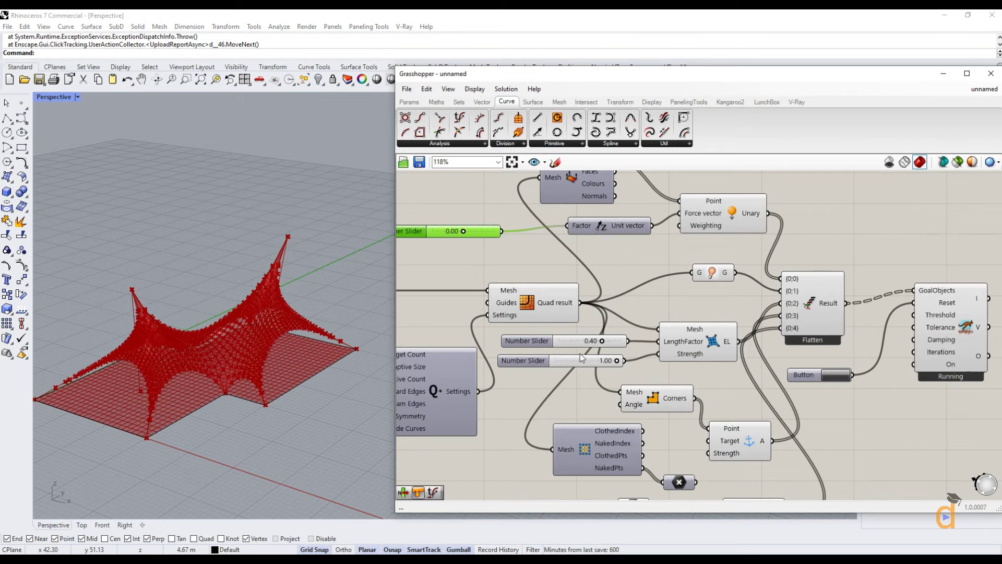
{"action": "left_click_drag", "start_coordinate": [464, 231], "coordinate": [461, 231]}
{"action": "right_click_drag", "start_coordinate": [316, 349], "coordinate": [310, 399]}
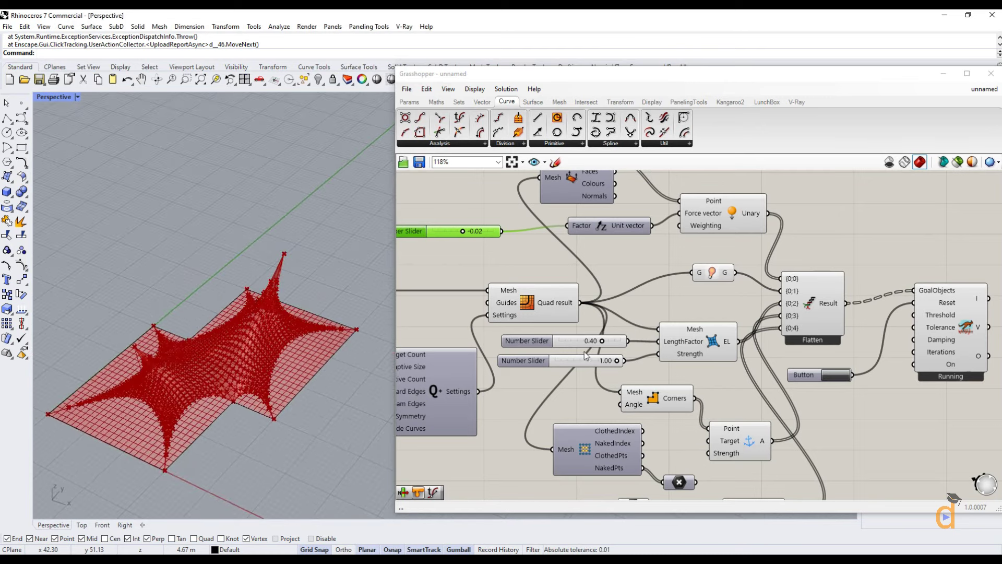
- Place a Null Item component beside the Kangaroo solver and connect the solver's O output to its Item input
{"action": "scroll", "coordinate": [584, 352], "scroll_direction": "down", "scroll_amount": 4}
{"action": "scroll", "coordinate": [776, 327], "scroll_direction": "up", "scroll_amount": 5}
{"action": "left_click", "coordinate": [731, 333]}
{"action": "left_click", "coordinate": [697, 395]}
{"action": "scroll", "coordinate": [825, 330], "scroll_direction": "down", "scroll_amount": 2}
{"action": "right_click_drag", "start_coordinate": [825, 330], "coordinate": [747, 329]}
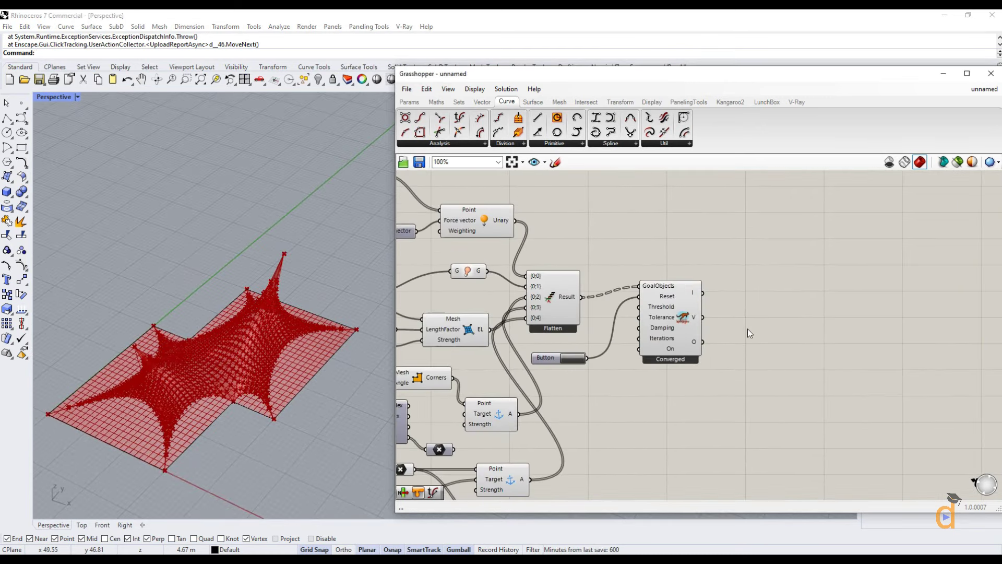
{"action": "left_click", "coordinate": [459, 102]}
{"action": "left_click", "coordinate": [494, 145]}
{"action": "left_click", "coordinate": [441, 145]}
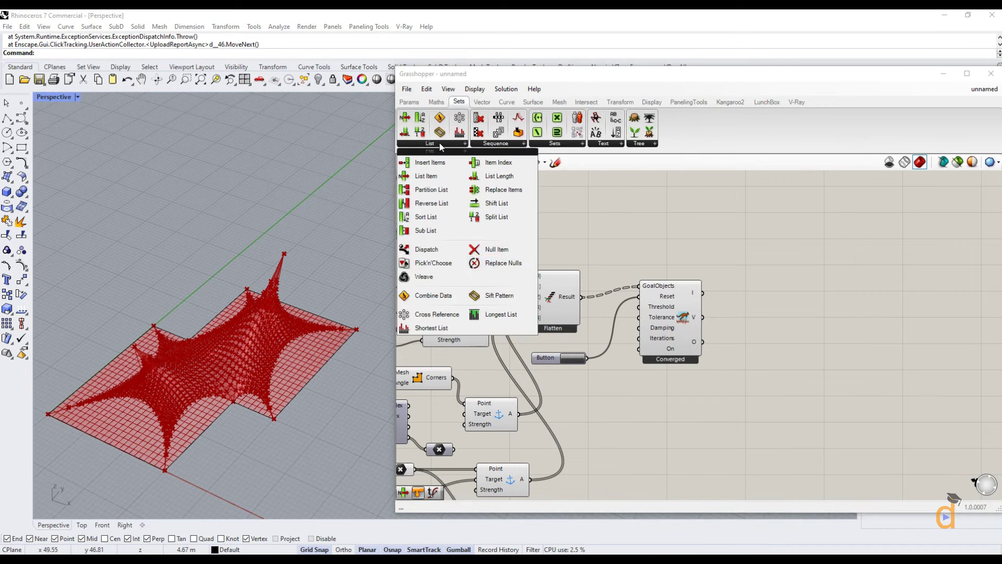
{"action": "left_click", "coordinate": [499, 249]}
{"action": "scroll", "coordinate": [807, 374], "scroll_direction": "up", "scroll_amount": 2}
{"action": "left_click", "coordinate": [786, 403]}
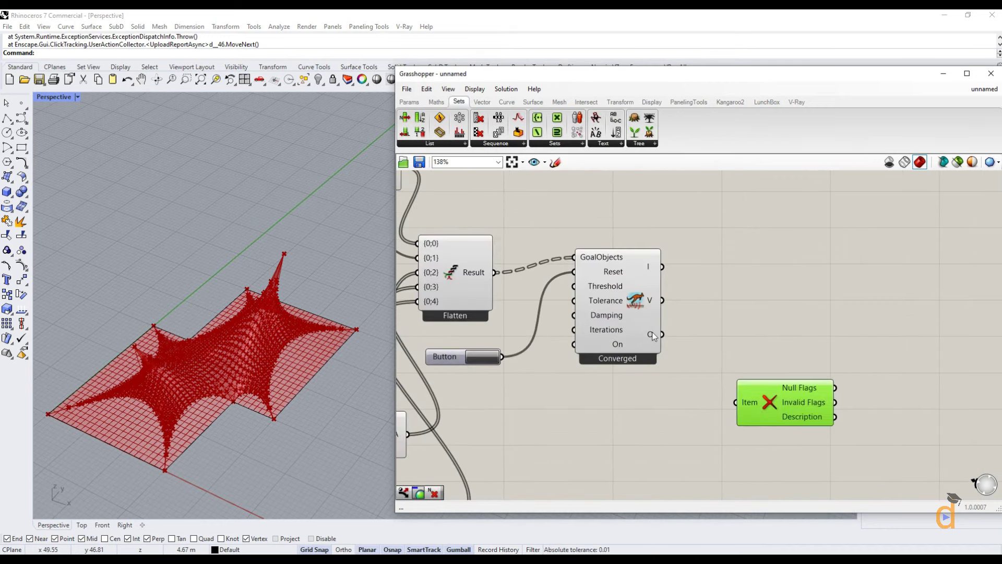
- Place a Dispatch component, connecting the solver's O output to its List input and Null Flags to its Dispatch pattern input
{"action": "left_click", "coordinate": [441, 145]}
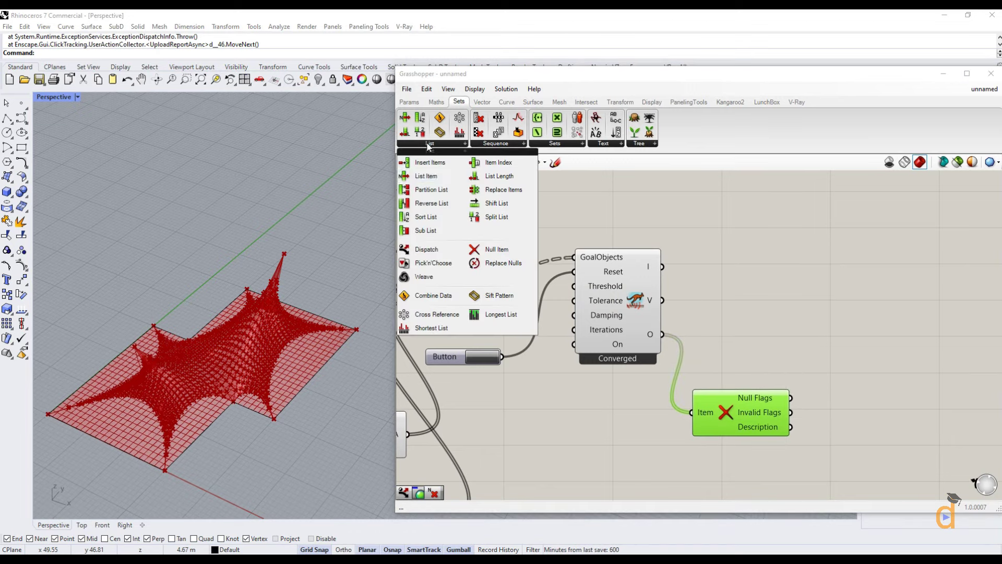
{"action": "left_click", "coordinate": [449, 217]}
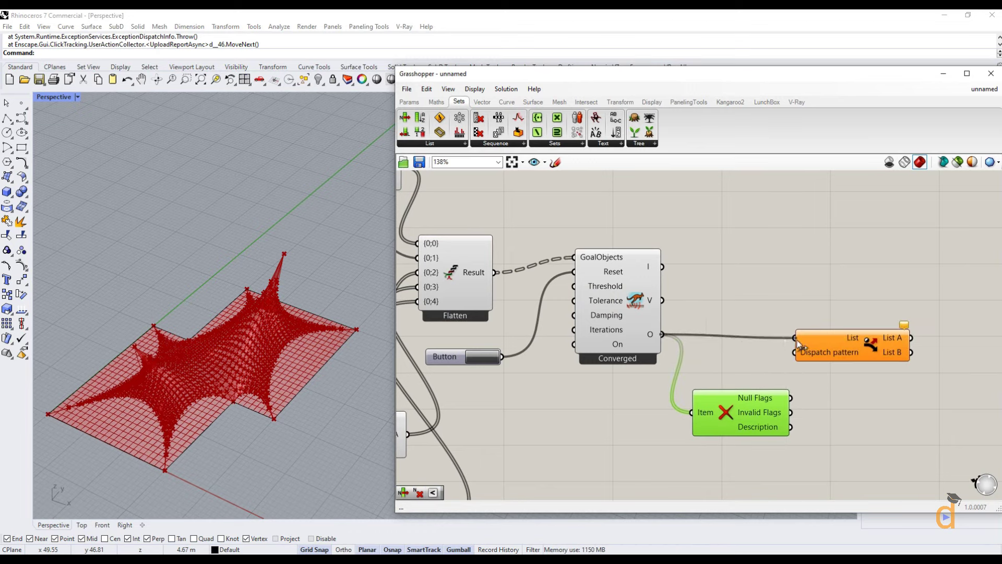
{"action": "left_click_drag", "start_coordinate": [797, 340], "coordinate": [796, 340]}
{"action": "right_click_drag", "start_coordinate": [672, 343], "coordinate": [490, 330]}
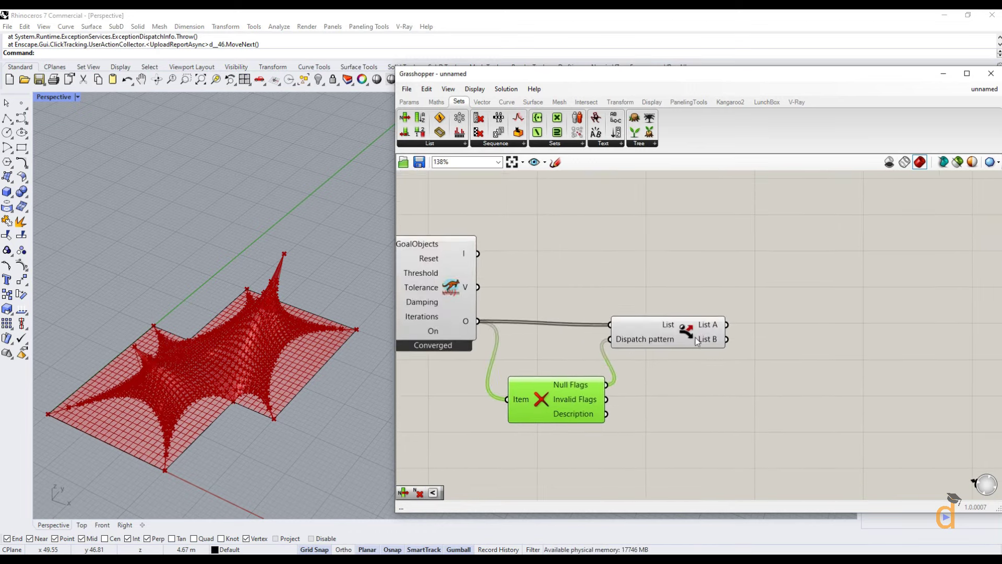
{"action": "left_click", "coordinate": [703, 332]}
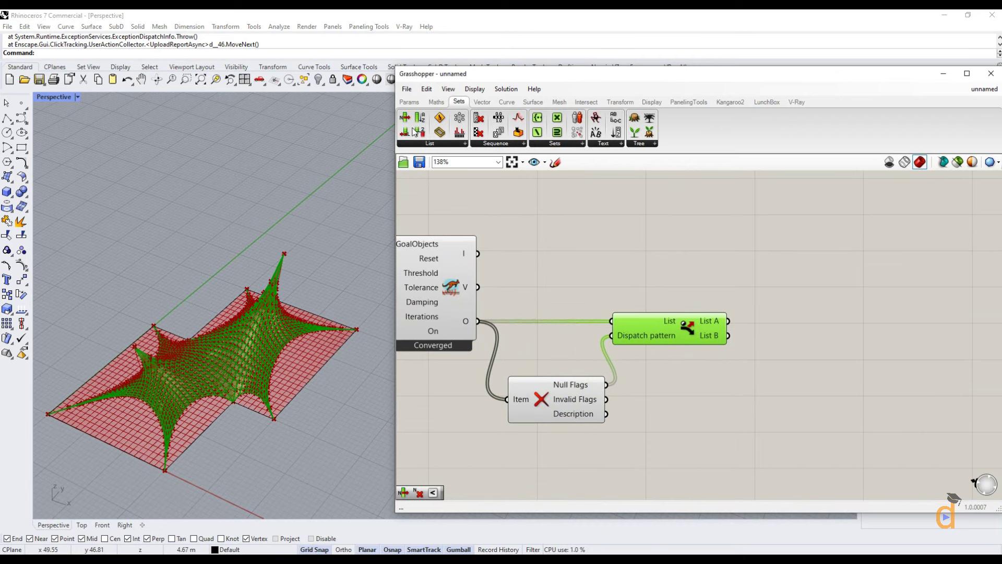
- Add a List Item component beside Dispatch and connect Dispatch's List B output to its List input
{"action": "left_click", "coordinate": [440, 144]}
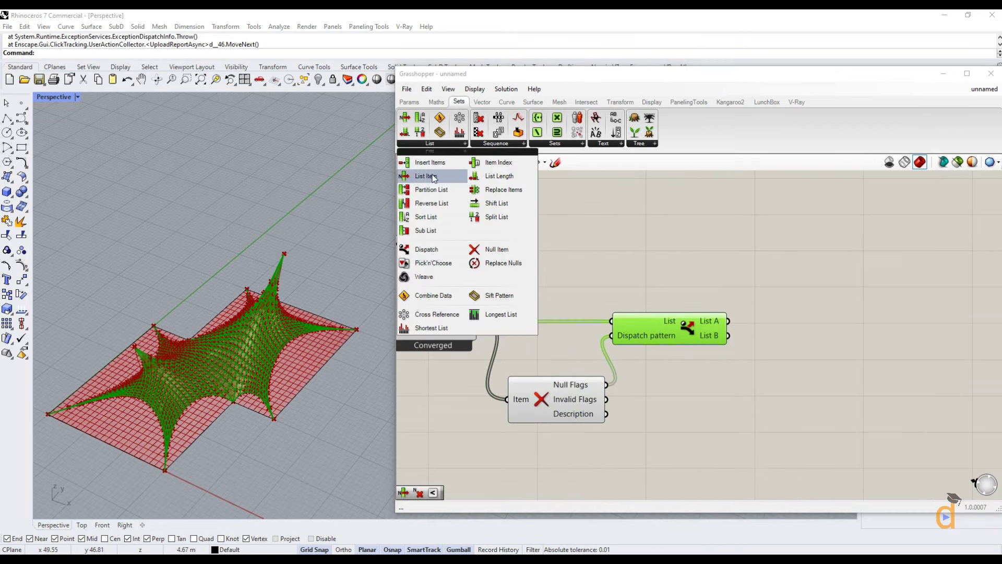
{"action": "left_click_drag", "start_coordinate": [433, 178], "coordinate": [790, 376]}
{"action": "right_click_drag", "start_coordinate": [816, 371], "coordinate": [719, 345]}
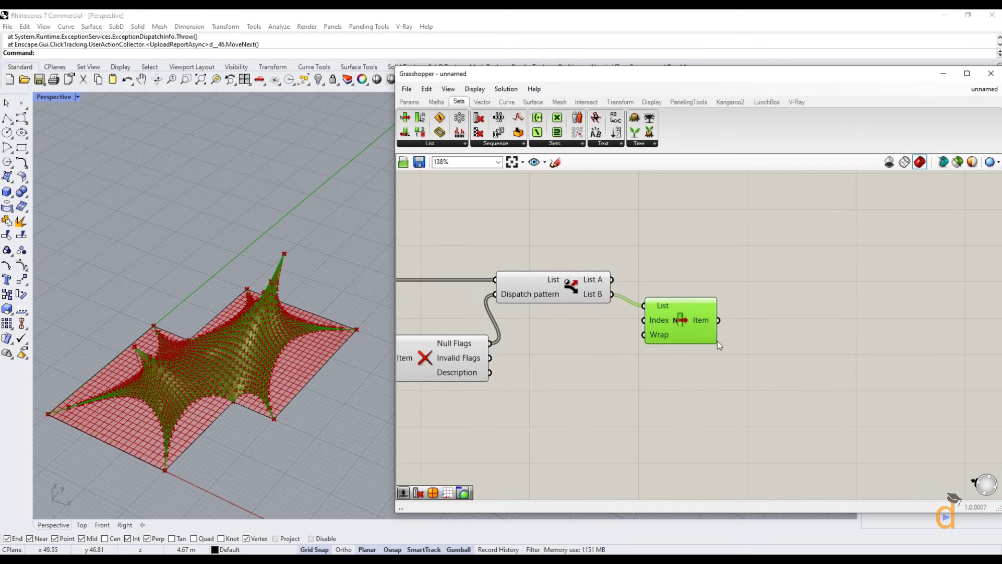
- Add a Colour Swatch and a Custom Preview, wiring the List Item output to Geometry and the swatch to Material
{"action": "left_click", "coordinate": [412, 103]}
{"action": "left_click", "coordinate": [566, 149]}
{"action": "left_click_drag", "start_coordinate": [647, 241], "coordinate": [659, 256]}
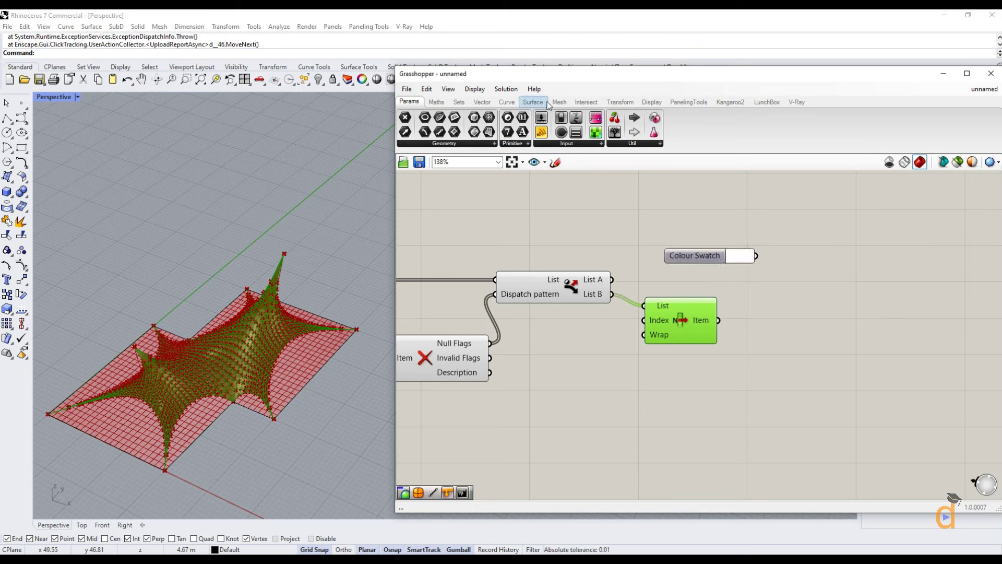
{"action": "left_click", "coordinate": [651, 102]}
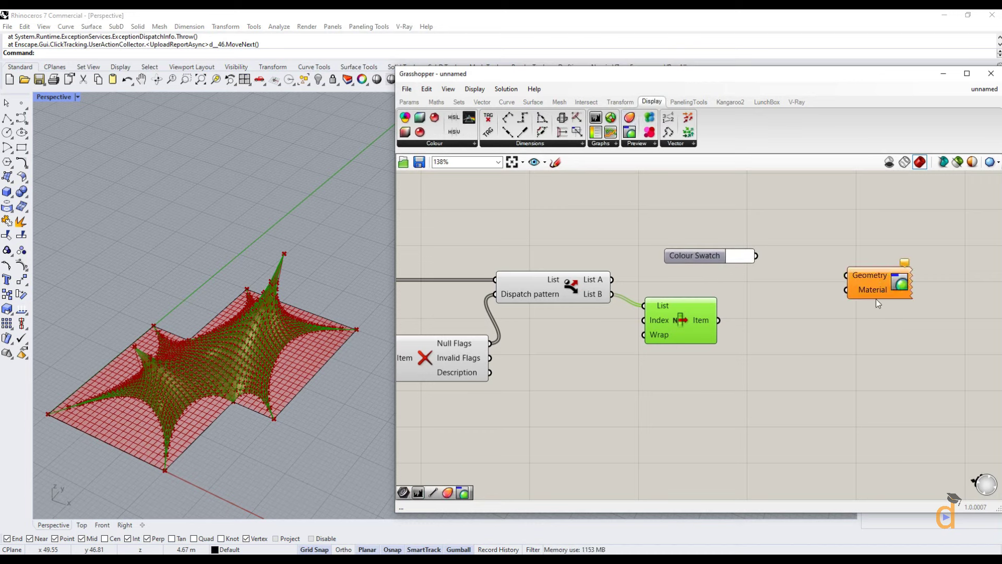
{"action": "left_click_drag", "start_coordinate": [876, 298], "coordinate": [868, 288]}
{"action": "left_click_drag", "start_coordinate": [776, 296], "coordinate": [839, 264]}
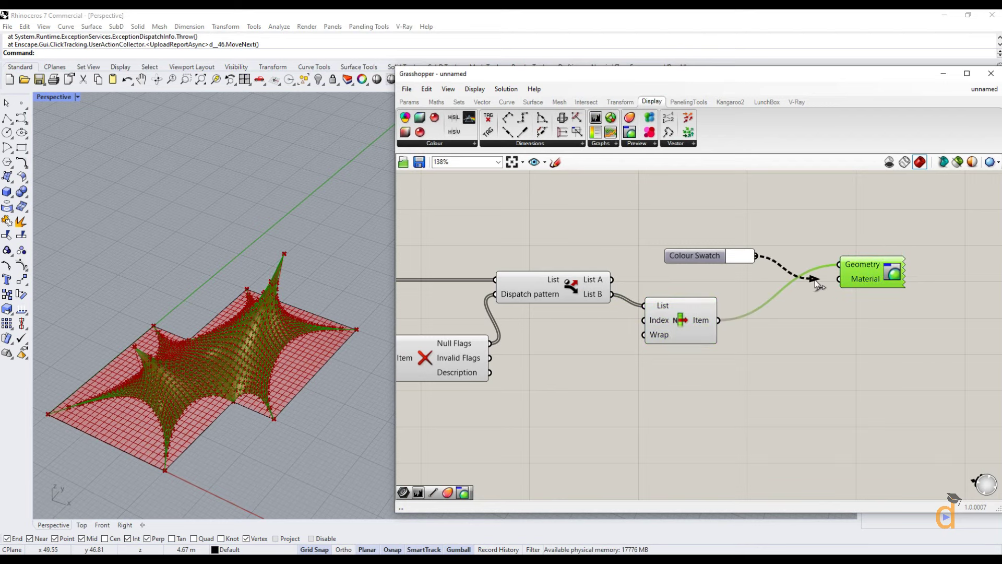
{"action": "left_click", "coordinate": [749, 283]}
- Turn off the preview of the Null Item, Dispatch and List Item components and of the Kangaroo solver
{"action": "scroll", "coordinate": [731, 337], "scroll_direction": "down", "scroll_amount": 4}
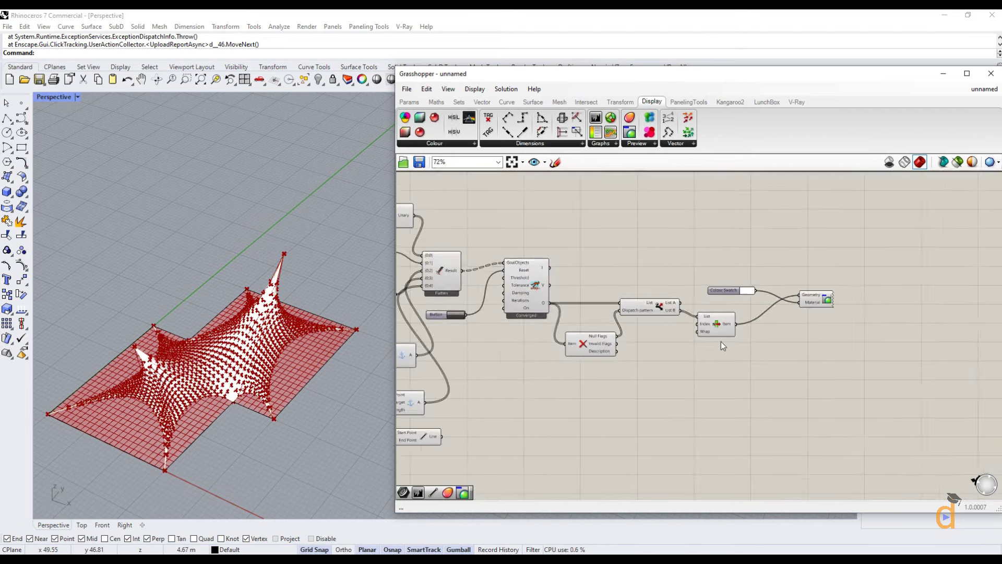
{"action": "scroll", "coordinate": [721, 342], "scroll_direction": "up", "scroll_amount": 2}
{"action": "left_click_drag", "start_coordinate": [713, 265], "coordinate": [568, 360]}
{"action": "right_click", "coordinate": [625, 320]}
{"action": "left_click", "coordinate": [642, 337]}
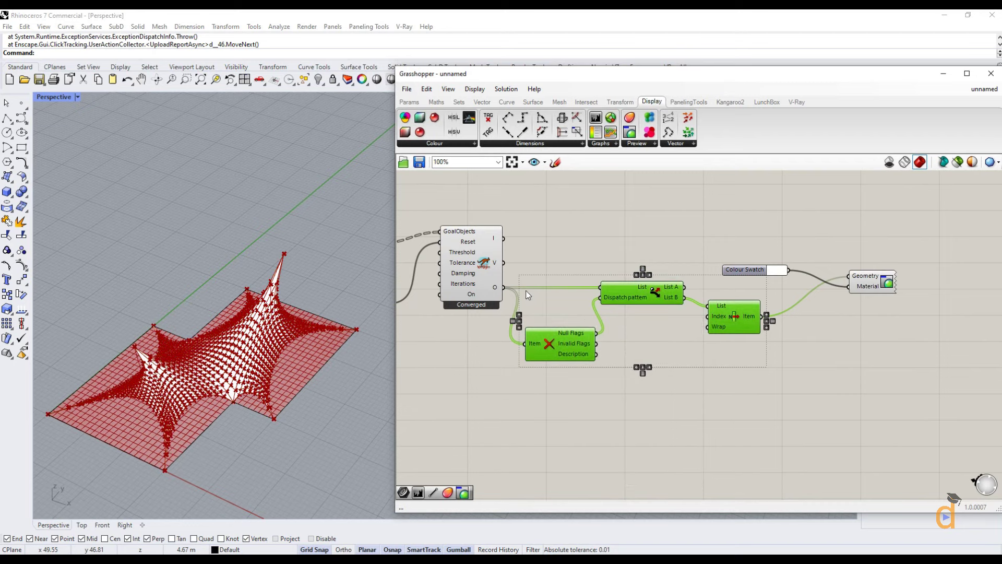
{"action": "left_click", "coordinate": [478, 277]}
{"action": "right_click", "coordinate": [477, 276]}
{"action": "left_click", "coordinate": [503, 297]}
{"action": "scroll", "coordinate": [715, 359], "scroll_direction": "down", "scroll_amount": 3}
{"action": "right_click_drag", "start_coordinate": [518, 300], "coordinate": [597, 294]}
{"action": "scroll", "coordinate": [597, 294], "scroll_direction": "up", "scroll_amount": 2}
{"action": "scroll", "coordinate": [600, 294], "scroll_direction": "down", "scroll_amount": 2}
{"action": "right_click_drag", "start_coordinate": [710, 360], "coordinate": [610, 355]}
{"action": "scroll", "coordinate": [767, 317], "scroll_direction": "up", "scroll_amount": 5}
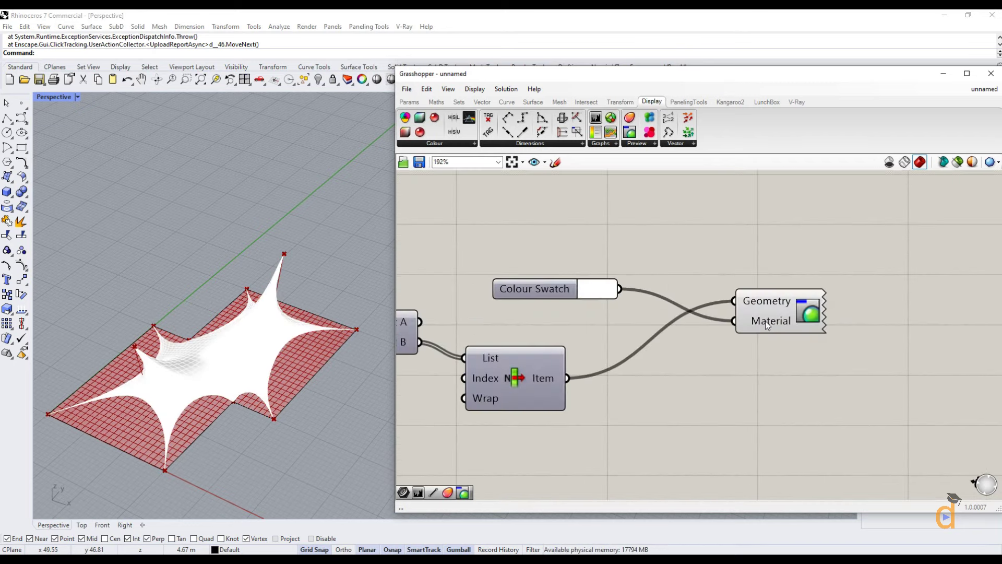
- Set the Colour Swatch to a pale translucent cyan with hue 180°, saturation 14, value 83 and alpha 217
{"action": "left_click", "coordinate": [598, 288]}
{"action": "left_click_drag", "start_coordinate": [683, 425], "coordinate": [664, 396]}
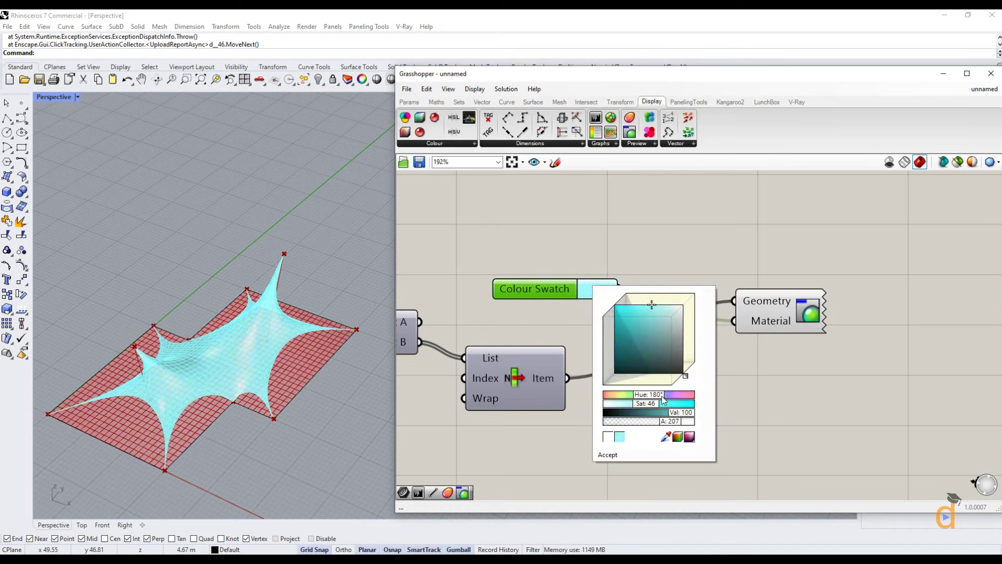
{"action": "left_click_drag", "start_coordinate": [650, 306], "coordinate": [646, 317]}
{"action": "right_click_drag", "start_coordinate": [287, 366], "coordinate": [302, 347]}
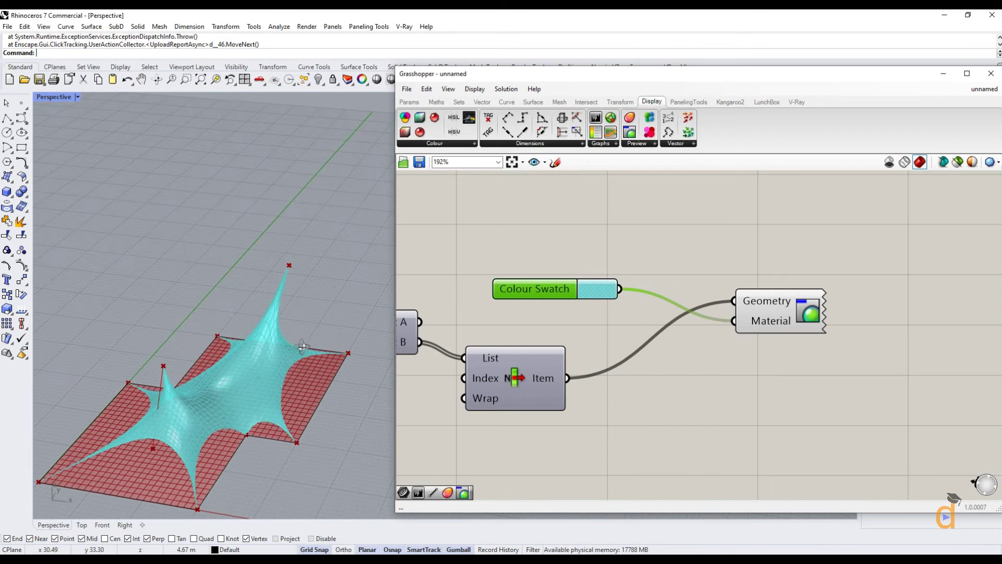
{"action": "left_click", "coordinate": [593, 289]}
{"action": "left_click", "coordinate": [665, 322]}
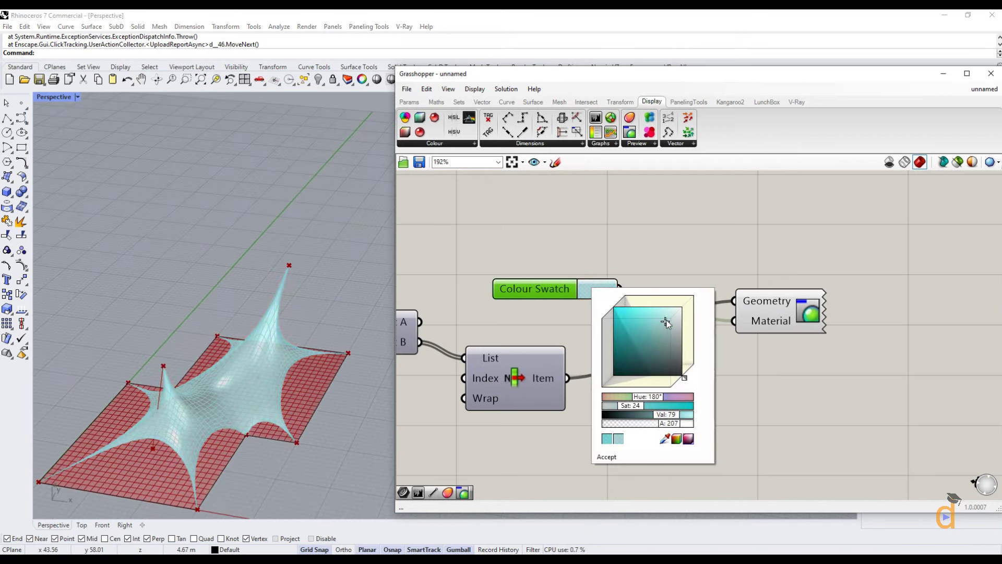
{"action": "left_click_drag", "start_coordinate": [672, 425], "coordinate": [675, 427]}
{"action": "left_click_drag", "start_coordinate": [670, 322], "coordinate": [673, 320]}
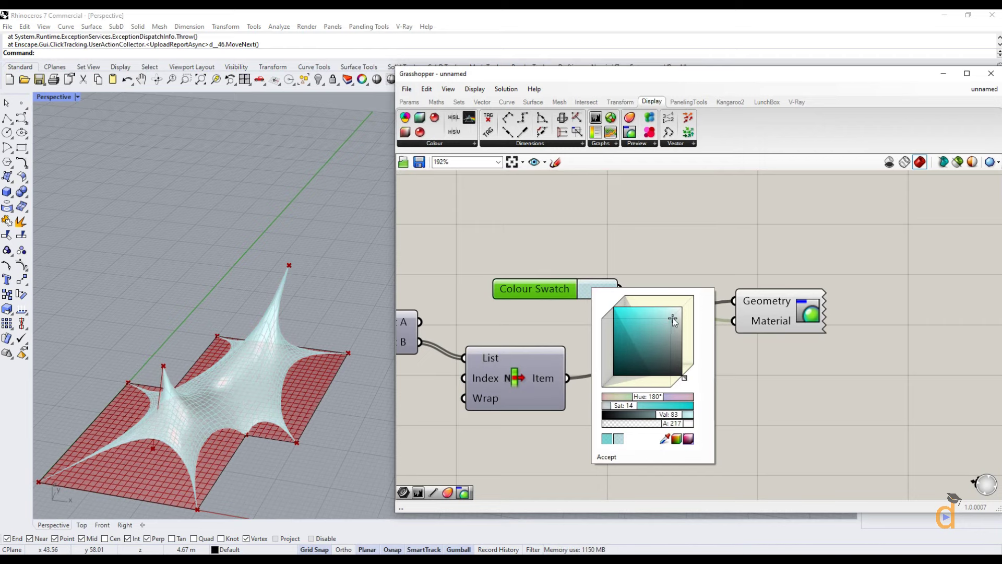
{"action": "right_click_drag", "start_coordinate": [277, 422], "coordinate": [226, 431]}
{"action": "left_click", "coordinate": [673, 432]}
- Select the target Point parameter, shift its nearer point slightly along the Y axis, and set the LengthFactor slider to 0.66
{"action": "scroll", "coordinate": [757, 343], "scroll_direction": "down", "scroll_amount": 8}
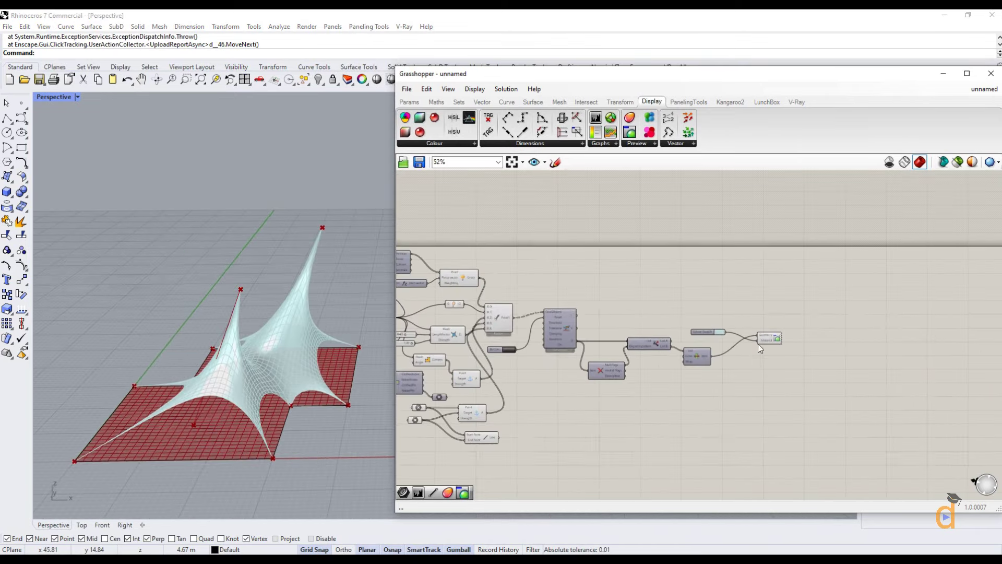
{"action": "scroll", "coordinate": [440, 339], "scroll_direction": "up", "scroll_amount": 5}
{"action": "scroll", "coordinate": [831, 370], "scroll_direction": "down", "scroll_amount": 2}
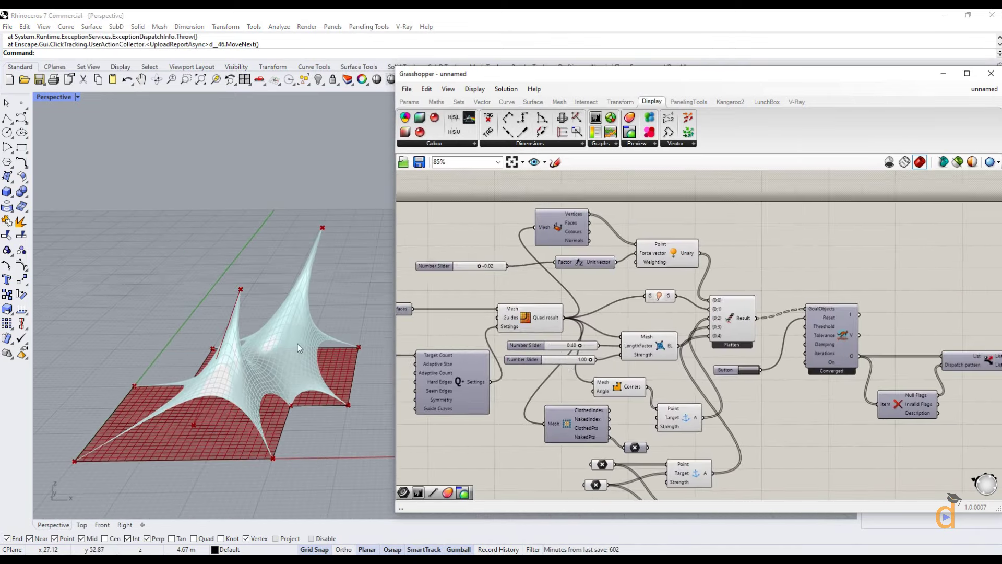
{"action": "right_click_drag", "start_coordinate": [542, 448], "coordinate": [509, 406]}
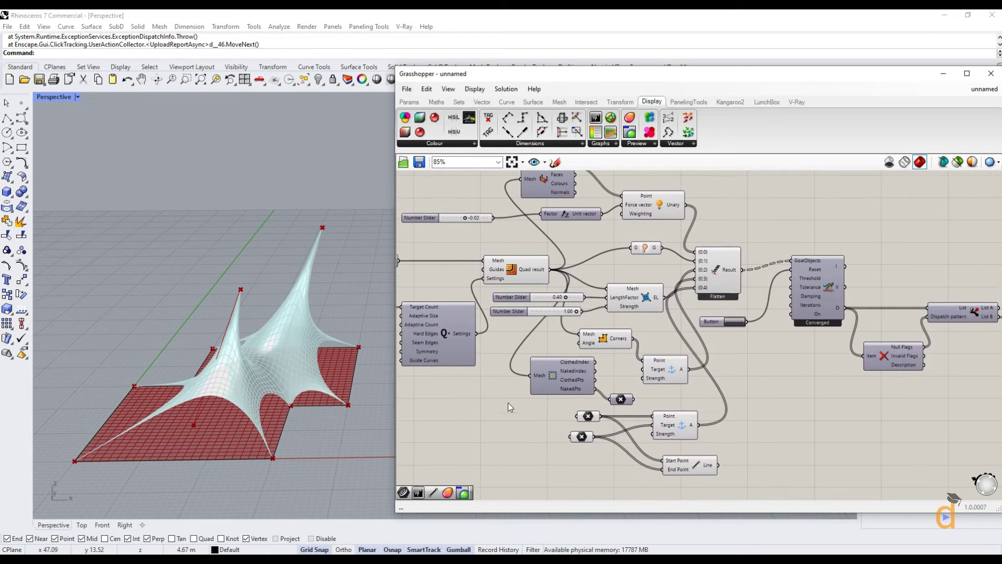
{"action": "right_click_drag", "start_coordinate": [225, 365], "coordinate": [190, 369]}
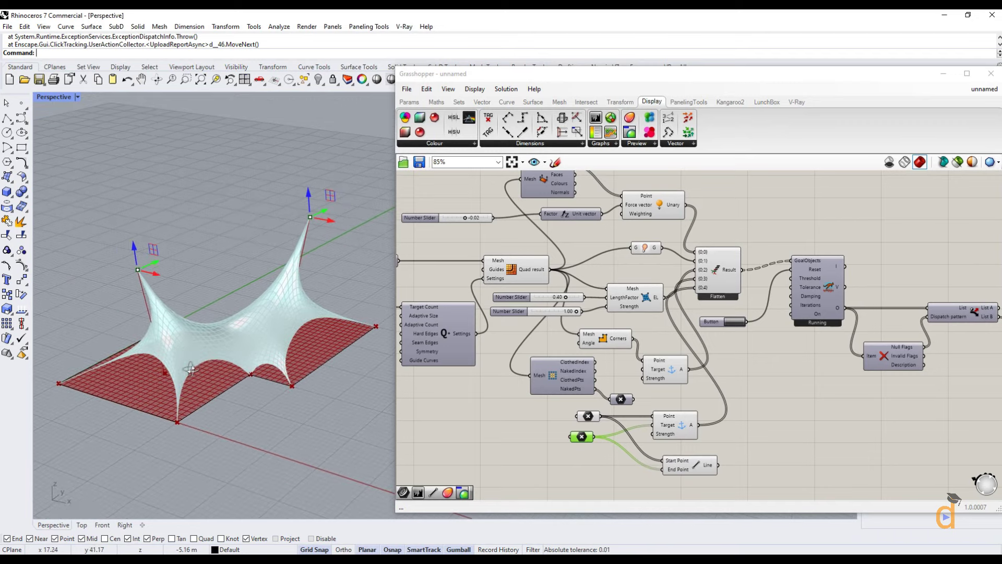
{"action": "left_click_drag", "start_coordinate": [155, 263], "coordinate": [187, 271]}
{"action": "left_click", "coordinate": [567, 301]}
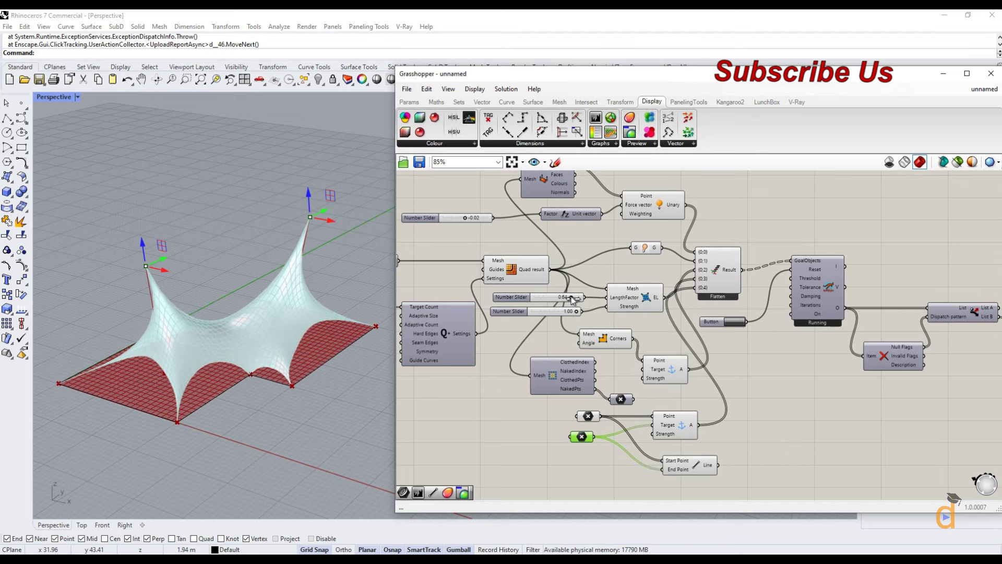
{"action": "right_click_drag", "start_coordinate": [332, 348], "coordinate": [358, 334]}
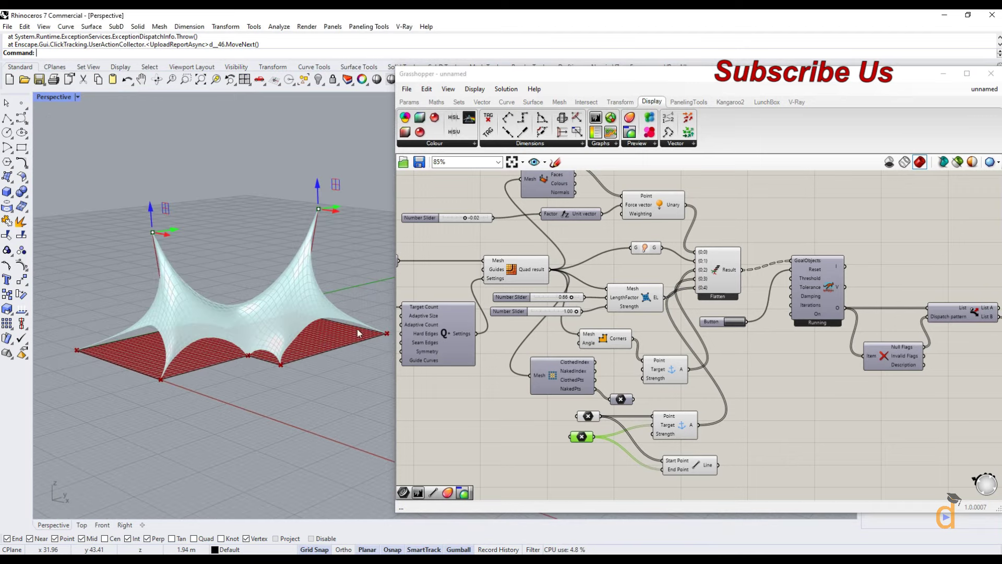
- Spread the two target points apart along the Y axis so that the tent's pillars lean outward
{"action": "left_click_drag", "start_coordinate": [178, 228], "coordinate": [132, 235]}
{"action": "right_click_drag", "start_coordinate": [174, 297], "coordinate": [240, 317]}
{"action": "left_click_drag", "start_coordinate": [237, 317], "coordinate": [189, 295]}
{"action": "right_click_drag", "start_coordinate": [189, 295], "coordinate": [318, 259]}
{"action": "left_click_drag", "start_coordinate": [333, 238], "coordinate": [368, 243]}
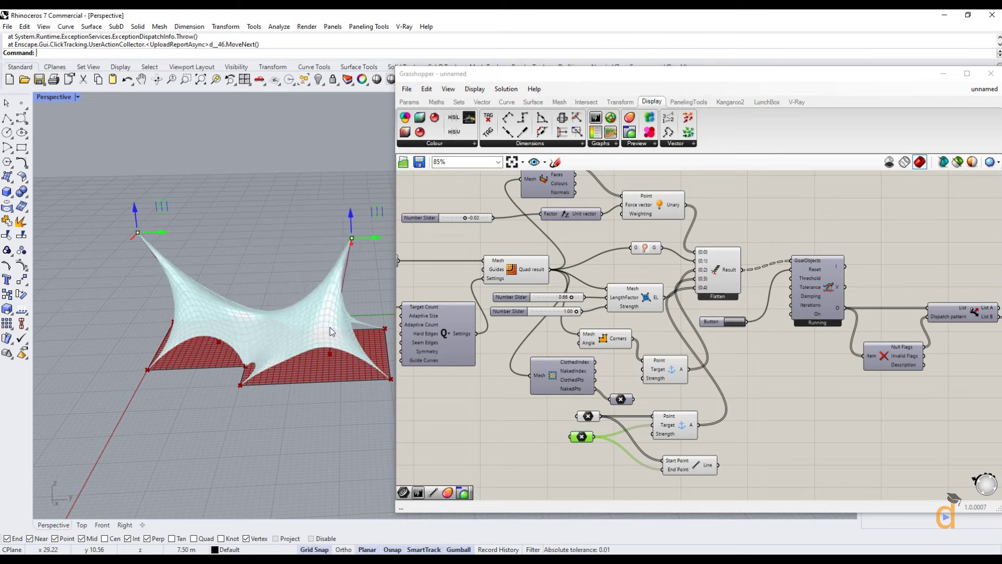
{"action": "right_click_drag", "start_coordinate": [330, 327], "coordinate": [184, 393]}
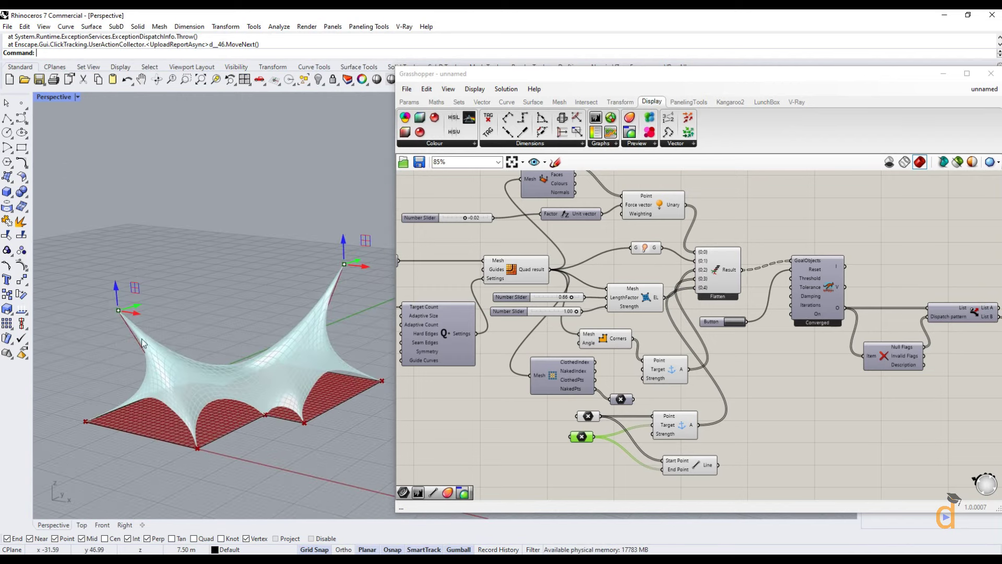
- Move the nearer and farther target points back above their base points to straighten both pillars
{"action": "left_click_drag", "start_coordinate": [115, 291], "coordinate": [194, 326]}
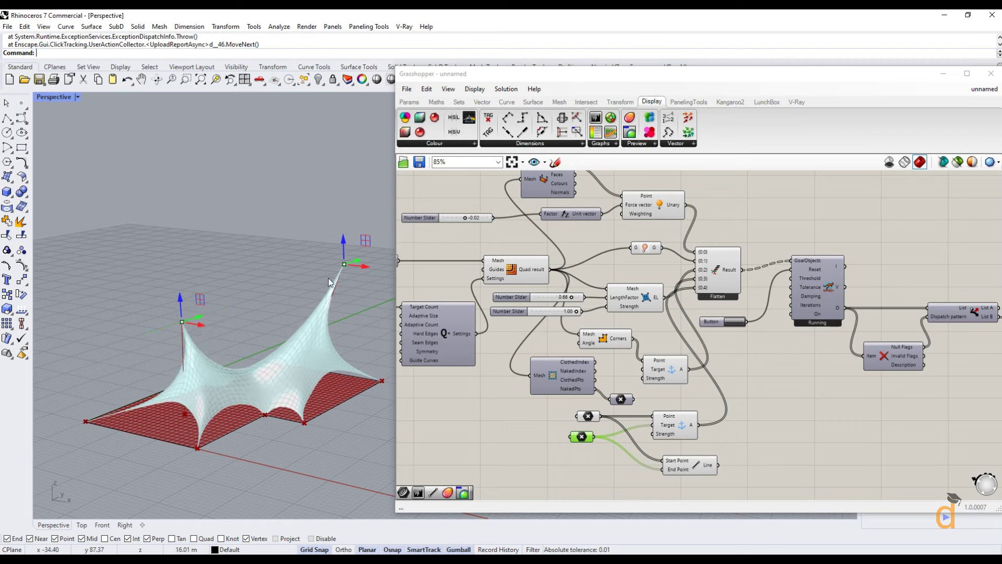
{"action": "left_click_drag", "start_coordinate": [342, 249], "coordinate": [289, 258]}
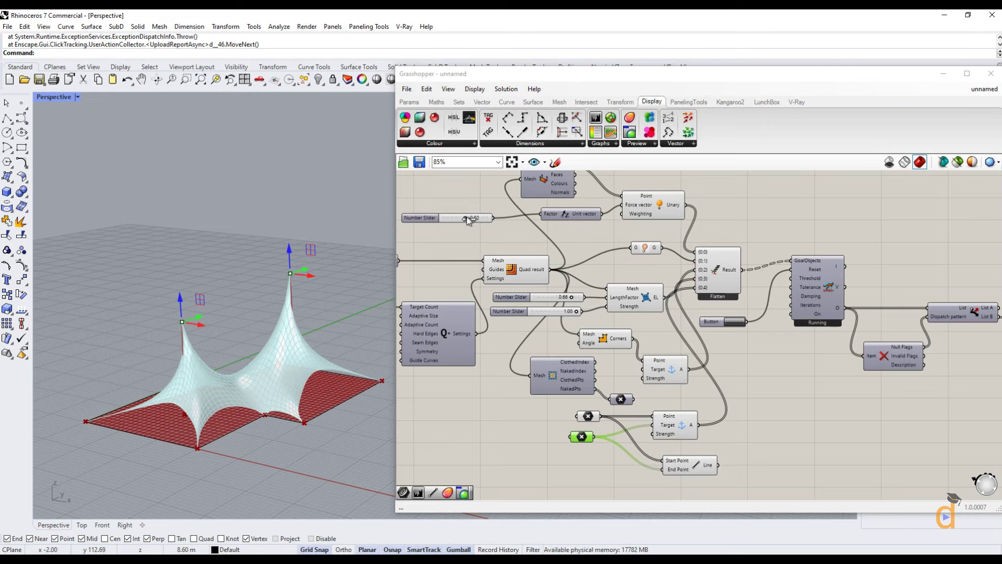
- Set the Unit Z factor slider to 0.00 and the LengthFactor slider to 0.45
{"action": "left_click_drag", "start_coordinate": [464, 218], "coordinate": [464, 218]}
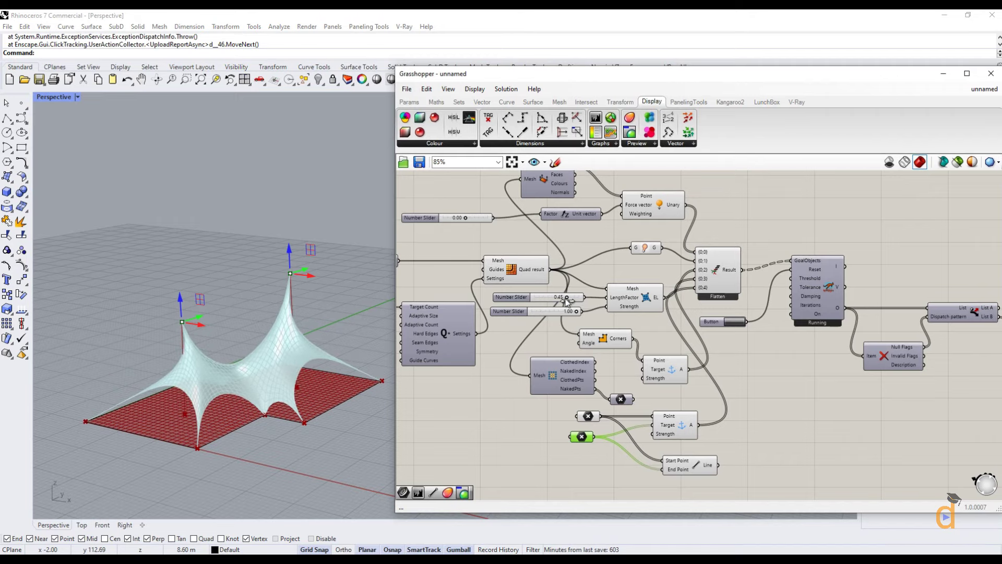
{"action": "right_click_drag", "start_coordinate": [267, 376], "coordinate": [267, 450]}
{"action": "left_click", "coordinate": [530, 451]}
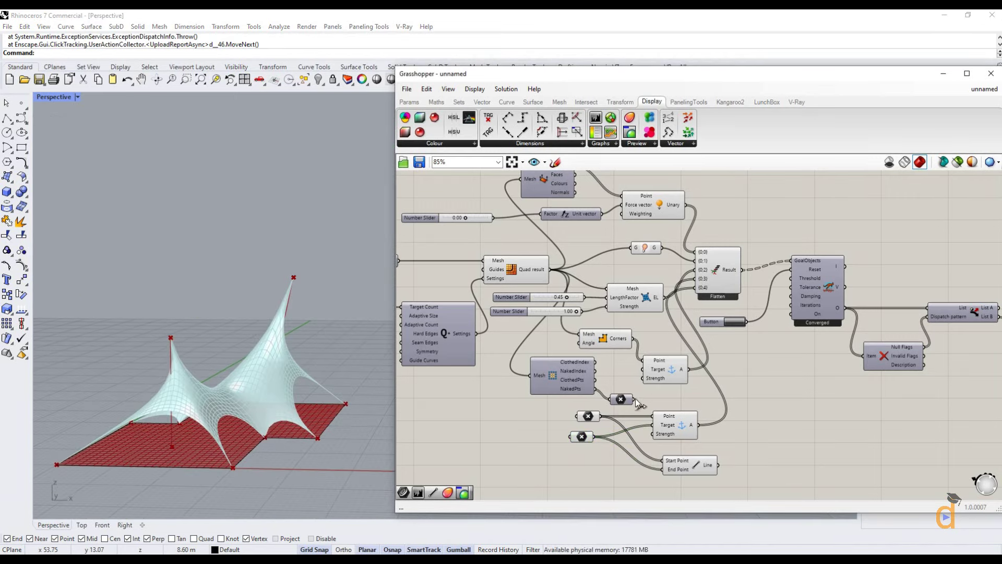
- Connect the NakedPts Point parameter to the upper Anchor's Point input in place of the mesh Corners
{"action": "left_click_drag", "start_coordinate": [638, 401], "coordinate": [640, 362]}
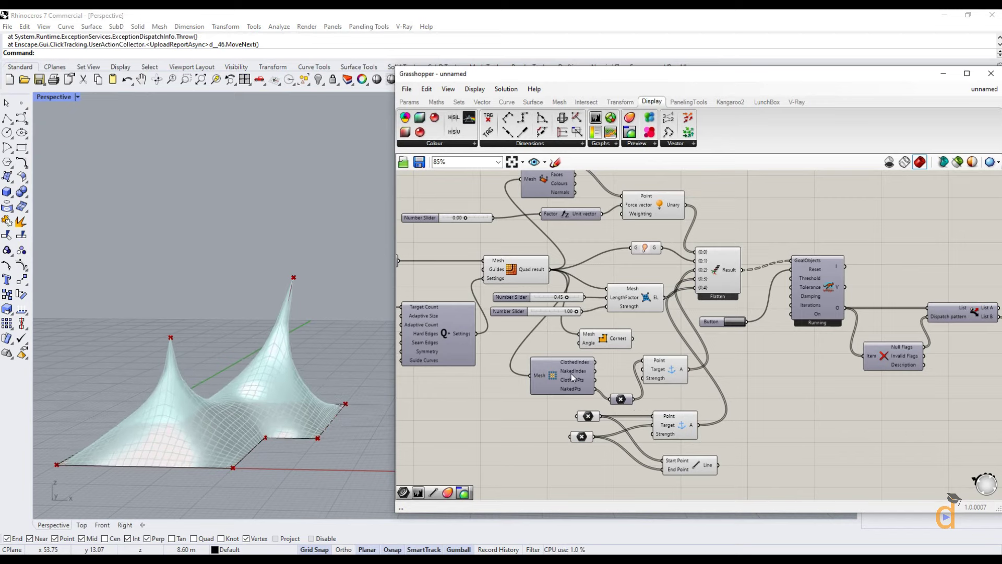
{"action": "right_click_drag", "start_coordinate": [276, 382], "coordinate": [193, 405]}
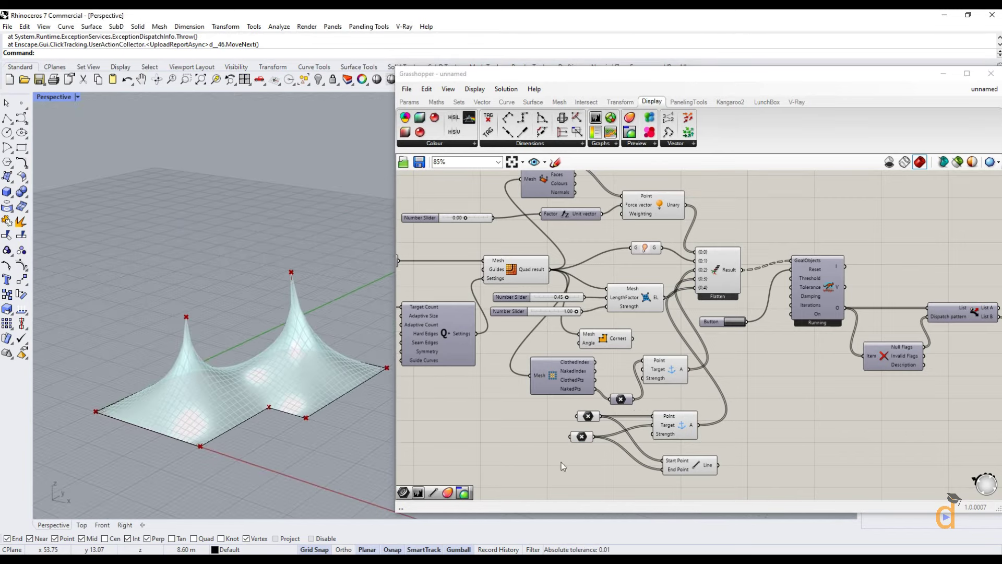
- Move the farther target point away from the nearer one and set the Unit Z factor slider to 0.12
{"action": "left_click", "coordinate": [581, 439]}
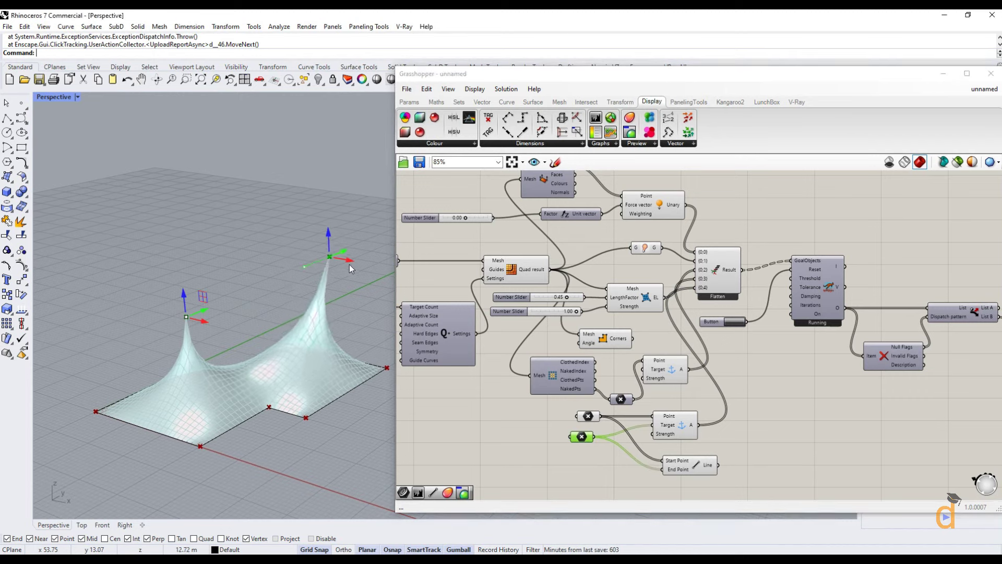
{"action": "left_click_drag", "start_coordinate": [349, 265], "coordinate": [356, 266]}
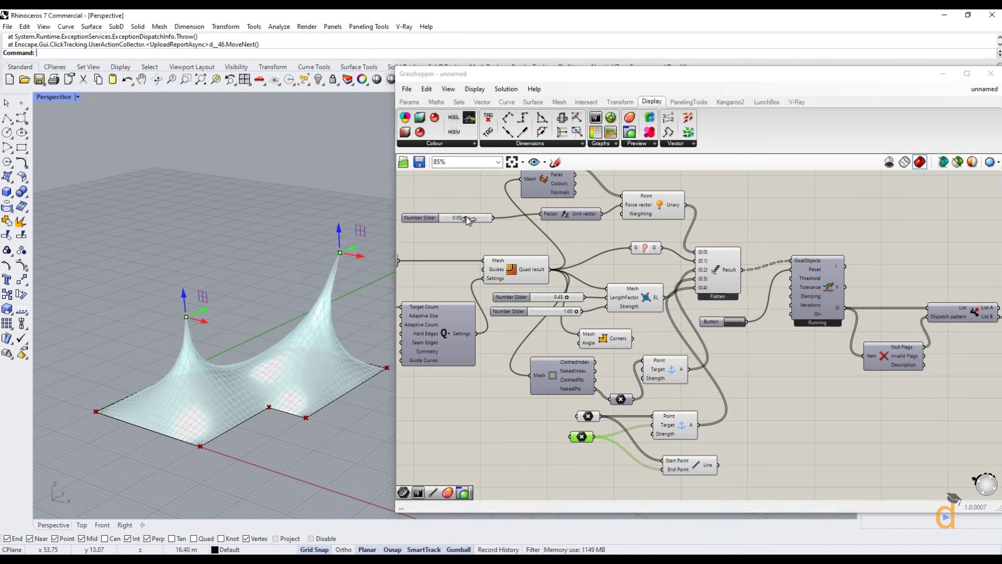
{"action": "left_click_drag", "start_coordinate": [467, 217], "coordinate": [464, 220]}
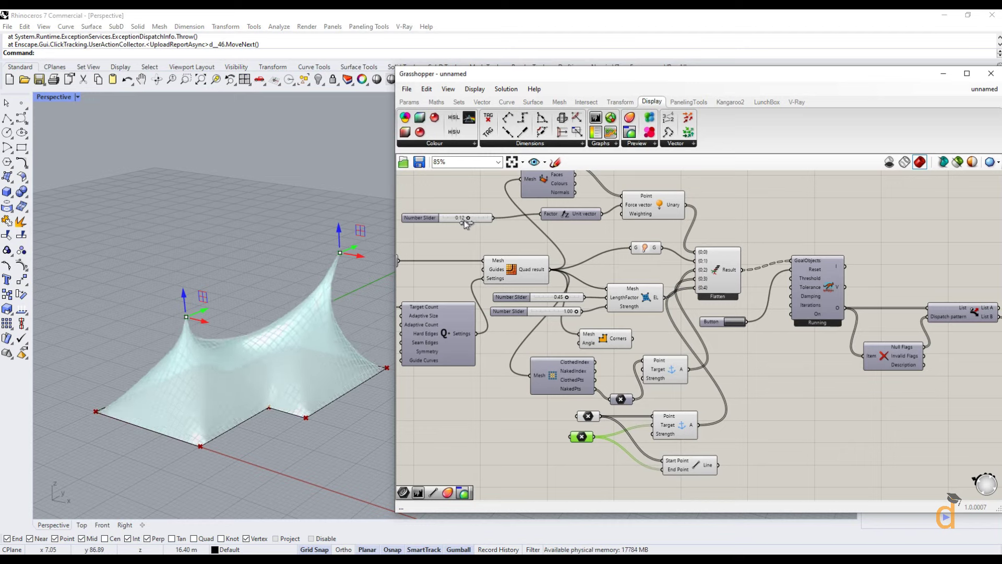
- Shift the nearer target point outward along the X axis and then reposition it horizontally along the Y axis
{"action": "left_click_drag", "start_coordinate": [203, 325], "coordinate": [156, 312]}
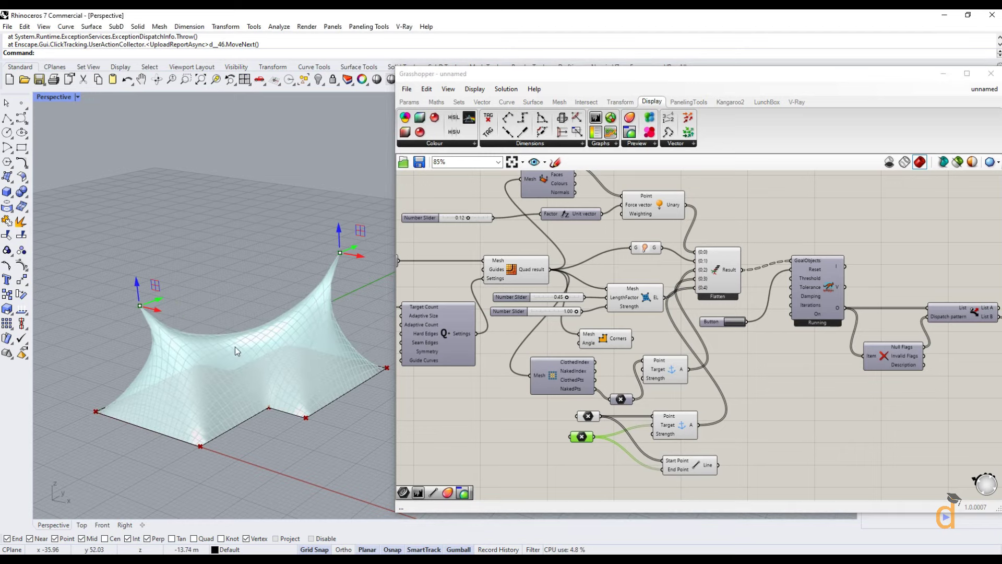
{"action": "right_click_drag", "start_coordinate": [292, 355], "coordinate": [190, 361]}
{"action": "left_click_drag", "start_coordinate": [133, 337], "coordinate": [249, 321]}
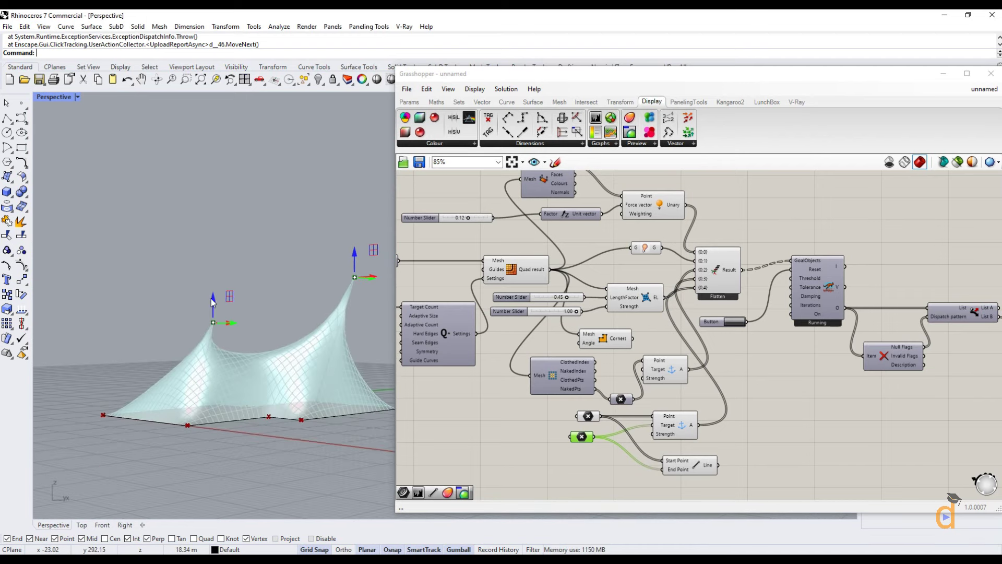
- Lower both target points vertically along the Z axis, first the farther one and then the nearer one
{"action": "right_click_drag", "start_coordinate": [211, 299], "coordinate": [307, 333]}
{"action": "left_click_drag", "start_coordinate": [295, 263], "coordinate": [297, 289]}
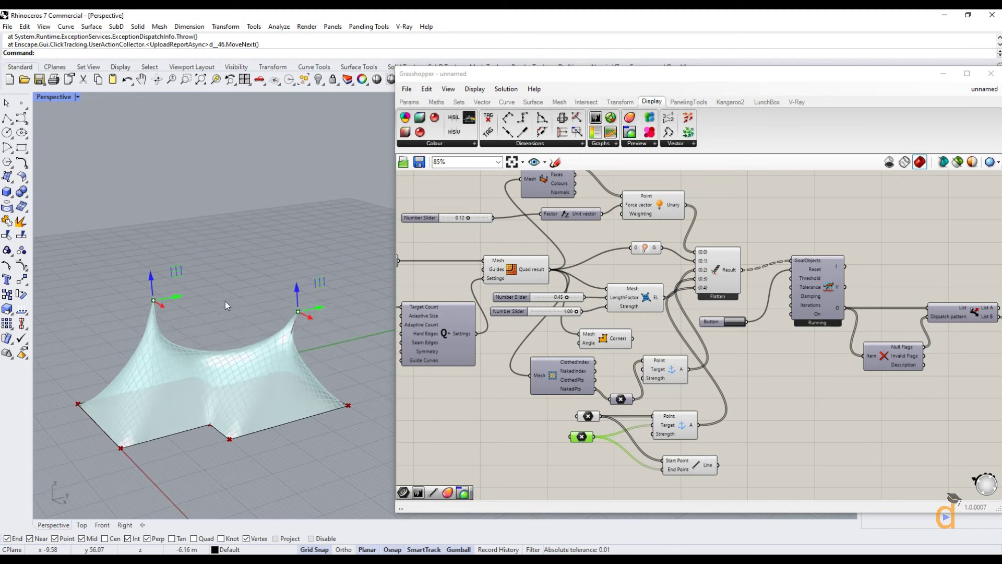
{"action": "left_click_drag", "start_coordinate": [151, 280], "coordinate": [159, 334]}
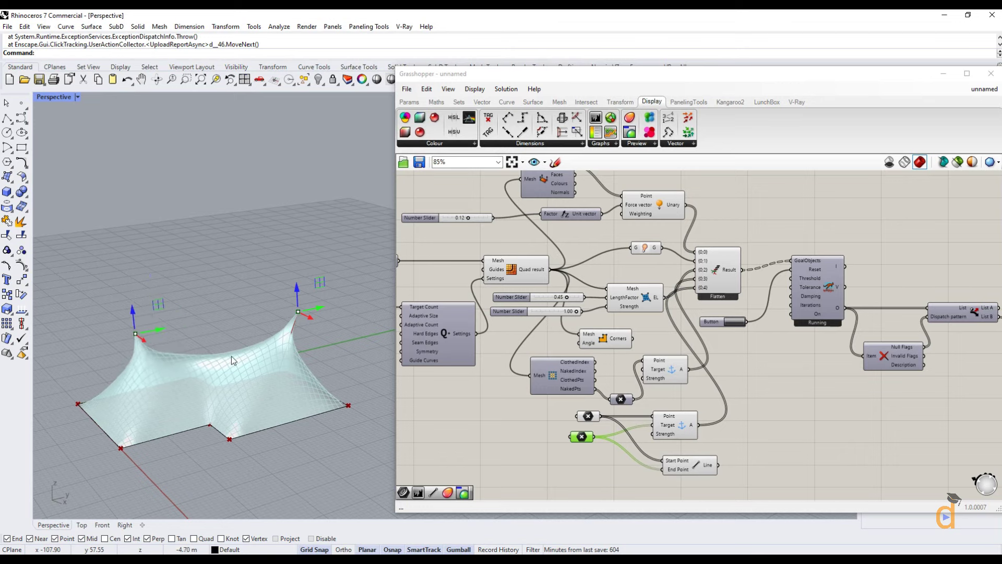
- Set the Unit Z factor slider to 0.03 and the LengthFactor slider to 0.66
{"action": "right_click_drag", "start_coordinate": [233, 358], "coordinate": [293, 334]}
{"action": "left_click_drag", "start_coordinate": [468, 219], "coordinate": [466, 218]}
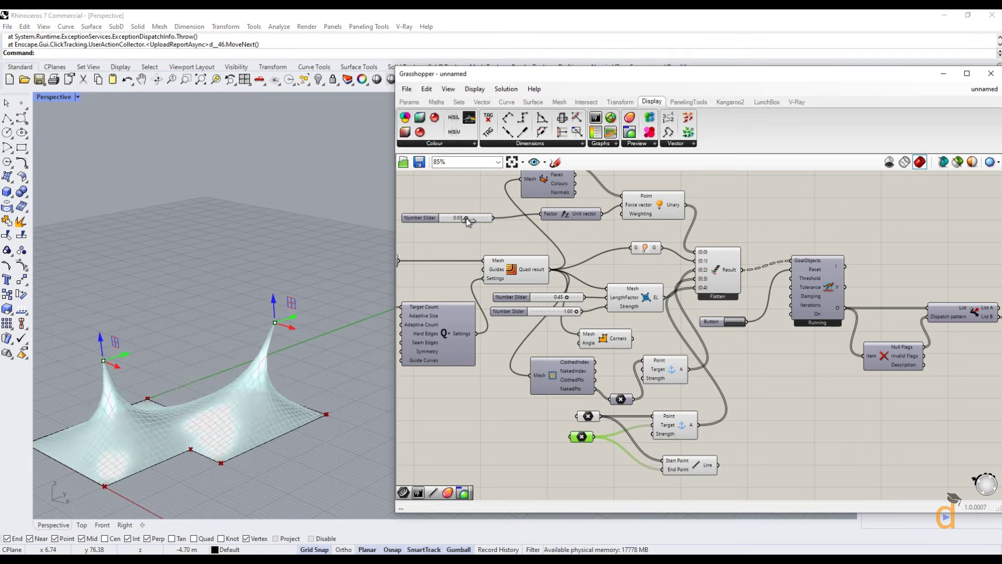
{"action": "mouse_move", "coordinate": [566, 299]}
{"action": "left_mouse_down"}
{"action": "mouse_move", "coordinate": [556, 299]}
{"action": "mouse_move", "coordinate": [573, 298]}
{"action": "left_mouse_up"}
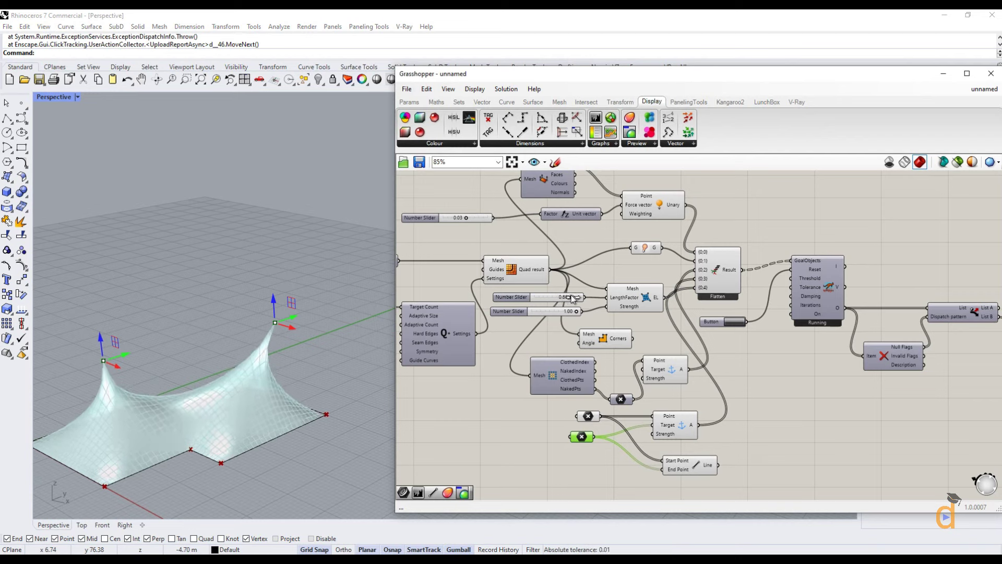
- Connect the mesh Corners output to the upper Anchor's Point input in place of the NakedPts Point parameter
{"action": "scroll", "coordinate": [254, 420], "scroll_direction": "down", "scroll_amount": 3}
{"action": "right_click_drag", "start_coordinate": [254, 420], "coordinate": [271, 413]}
{"action": "scroll", "coordinate": [121, 477], "scroll_direction": "up", "scroll_amount": 4}
{"action": "right_click_drag", "start_coordinate": [121, 477], "coordinate": [131, 461]}
{"action": "scroll", "coordinate": [130, 459], "scroll_direction": "down", "scroll_amount": 5}
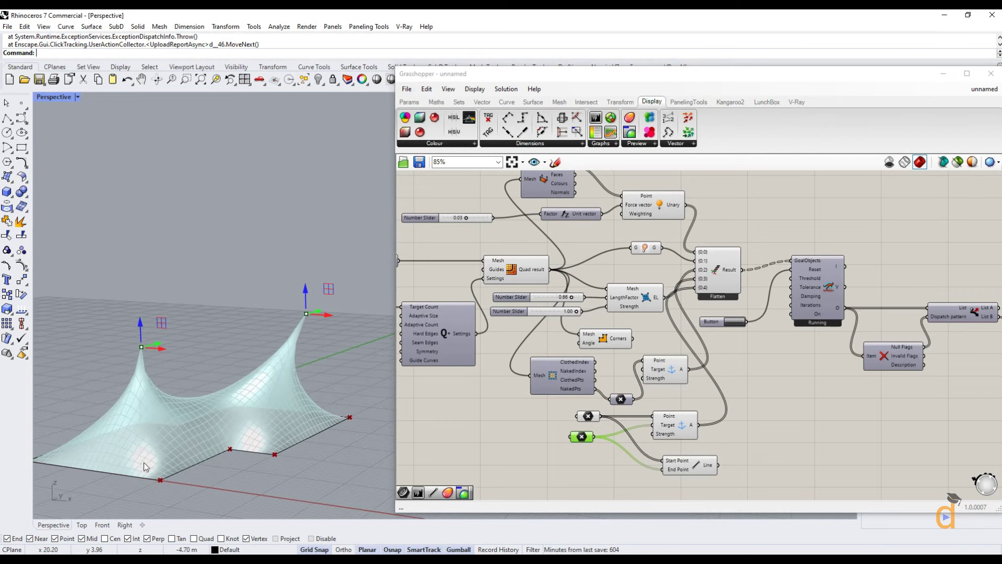
{"action": "left_click", "coordinate": [466, 449]}
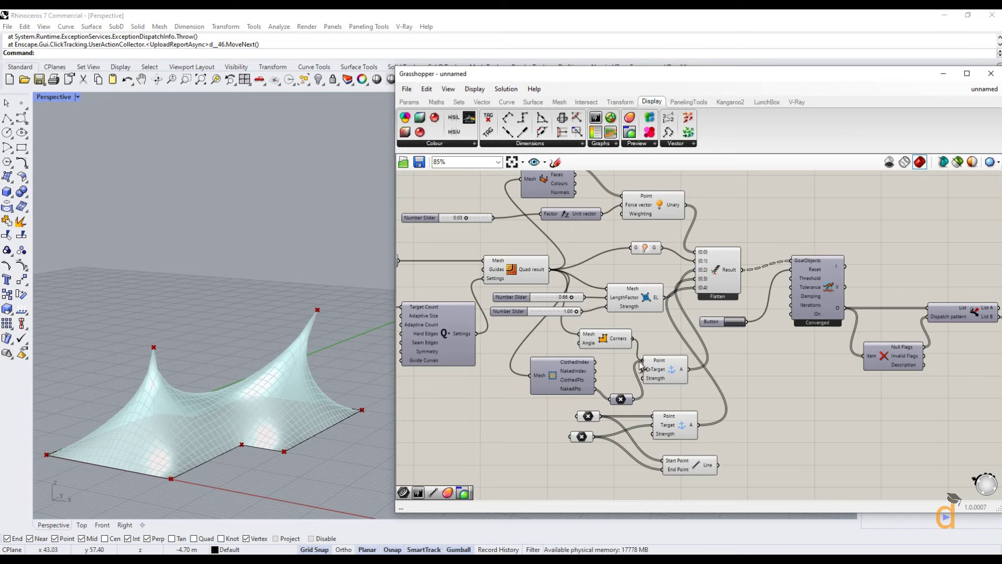
{"action": "left_click_drag", "start_coordinate": [639, 361], "coordinate": [642, 361]}
- Set the Unit Z factor slider to -0.04 and the LengthFactor slider to 0.10
{"action": "right_click_drag", "start_coordinate": [319, 395], "coordinate": [269, 412]}
{"action": "left_click_drag", "start_coordinate": [466, 218], "coordinate": [464, 219]}
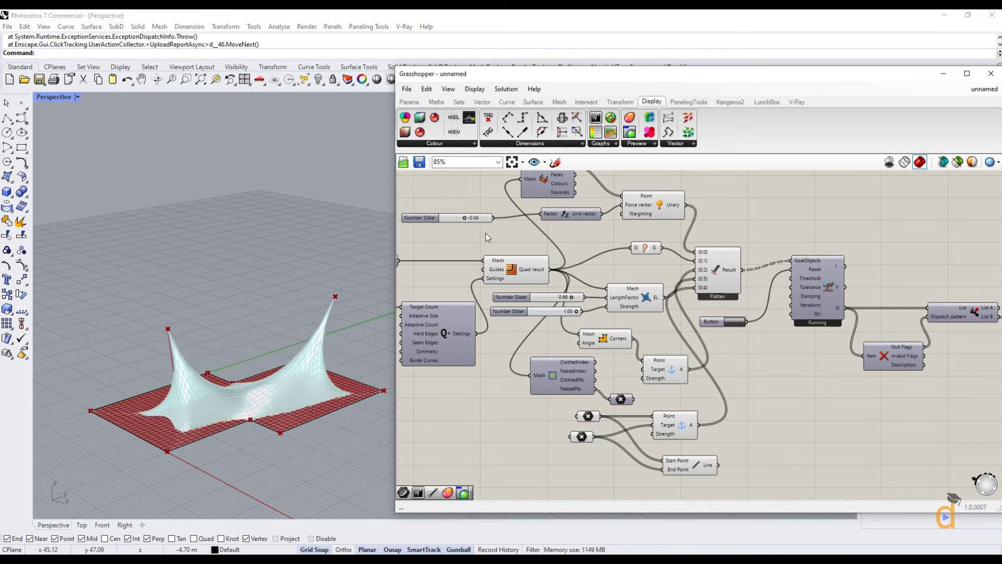
{"action": "left_click_drag", "start_coordinate": [571, 297], "coordinate": [559, 298]}
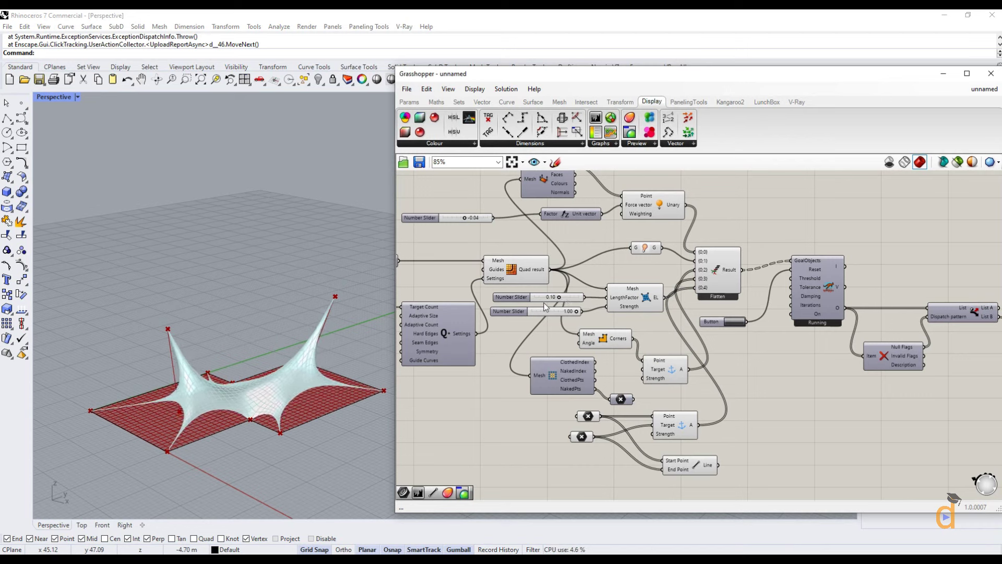
- Select the target Point parameter and raise both target points vertically along the Z axis
{"action": "left_click", "coordinate": [580, 437]}
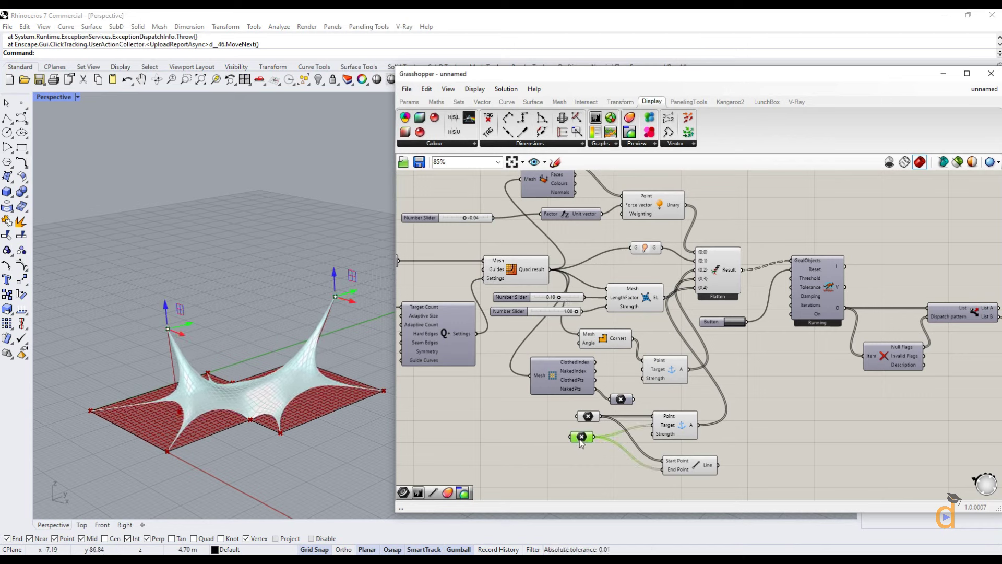
{"action": "left_click_drag", "start_coordinate": [335, 278], "coordinate": [327, 246]}
{"action": "left_click_drag", "start_coordinate": [163, 309], "coordinate": [160, 261]}
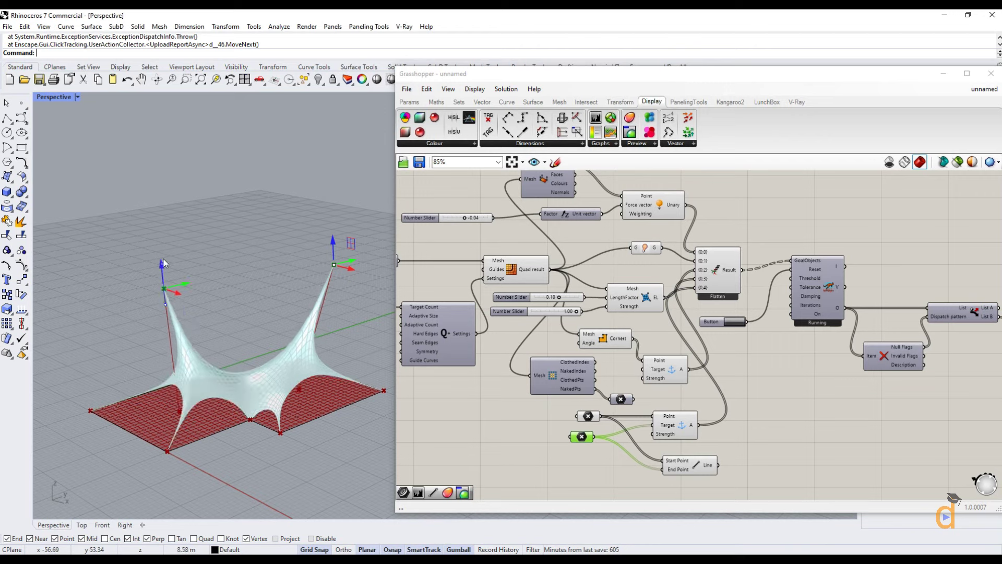
- Try the Unit Z factor at 0.05, set the LengthFactor slider to 0.45, and return the Unit Z factor to 0.00
{"action": "left_click", "coordinate": [463, 219]}
{"action": "left_click_drag", "start_coordinate": [465, 218], "coordinate": [466, 218]}
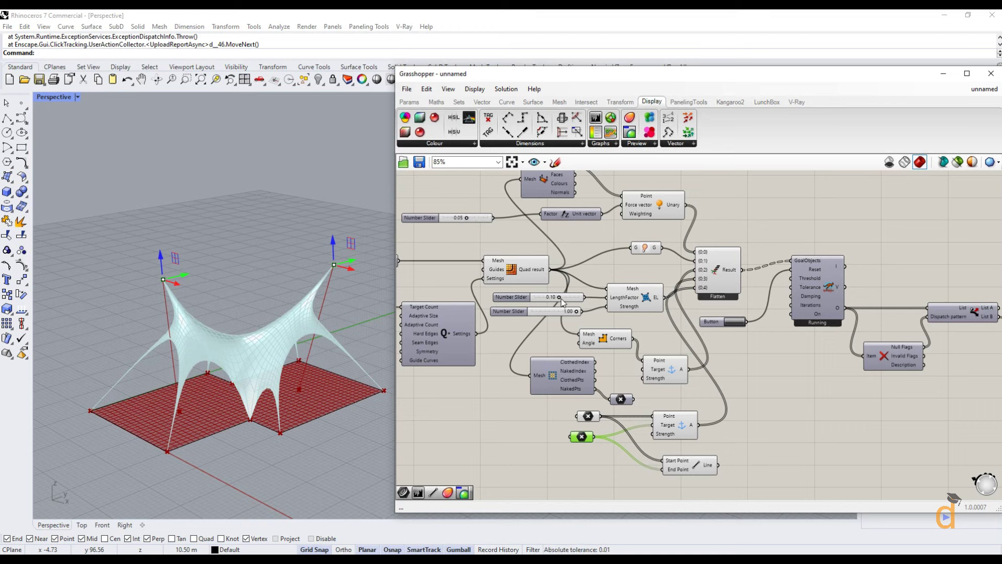
{"action": "left_click_drag", "start_coordinate": [560, 298], "coordinate": [568, 301]}
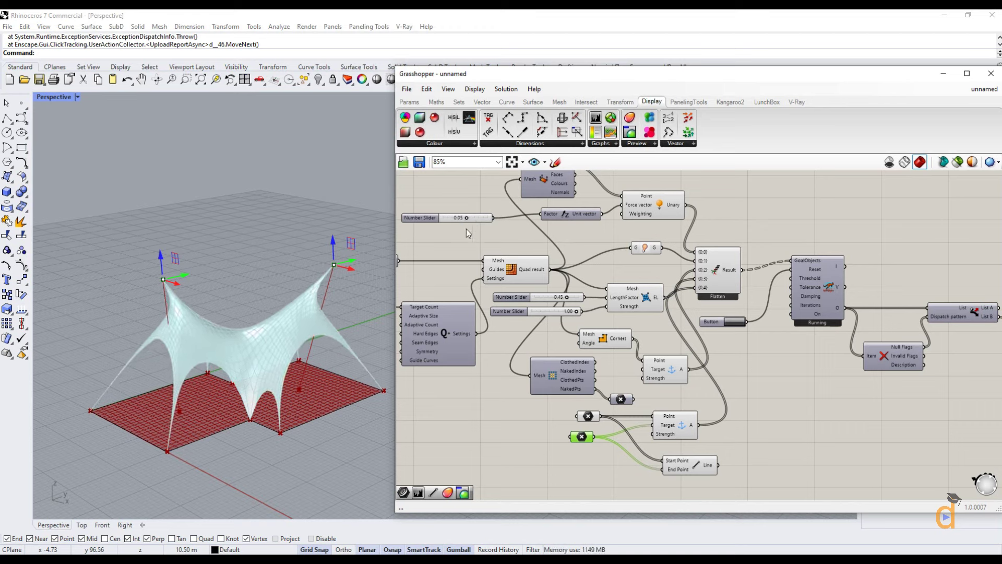
{"action": "left_click_drag", "start_coordinate": [465, 218], "coordinate": [465, 219]}
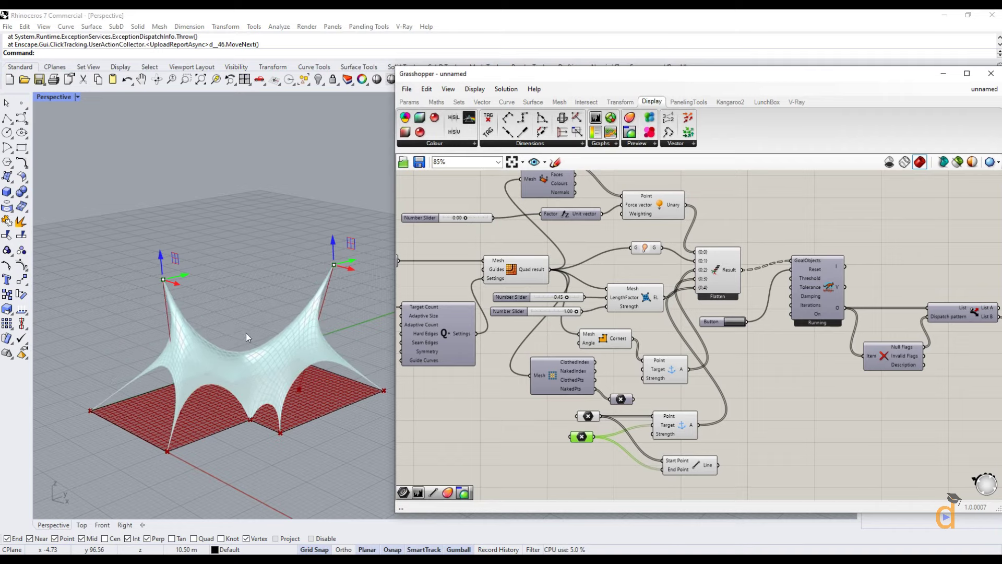
- Examine the tent's shape from several angles, including with the target points deselected
{"action": "right_click_drag", "start_coordinate": [246, 333], "coordinate": [312, 275]}
{"action": "scroll", "coordinate": [312, 272], "scroll_direction": "up", "scroll_amount": 3}
{"action": "left_click_drag", "start_coordinate": [280, 298], "coordinate": [246, 303]}
{"action": "right_click_drag", "start_coordinate": [247, 302], "coordinate": [236, 406]}
{"action": "right_click_drag", "start_coordinate": [349, 415], "coordinate": [318, 374]}
{"action": "left_click", "coordinate": [586, 447]}
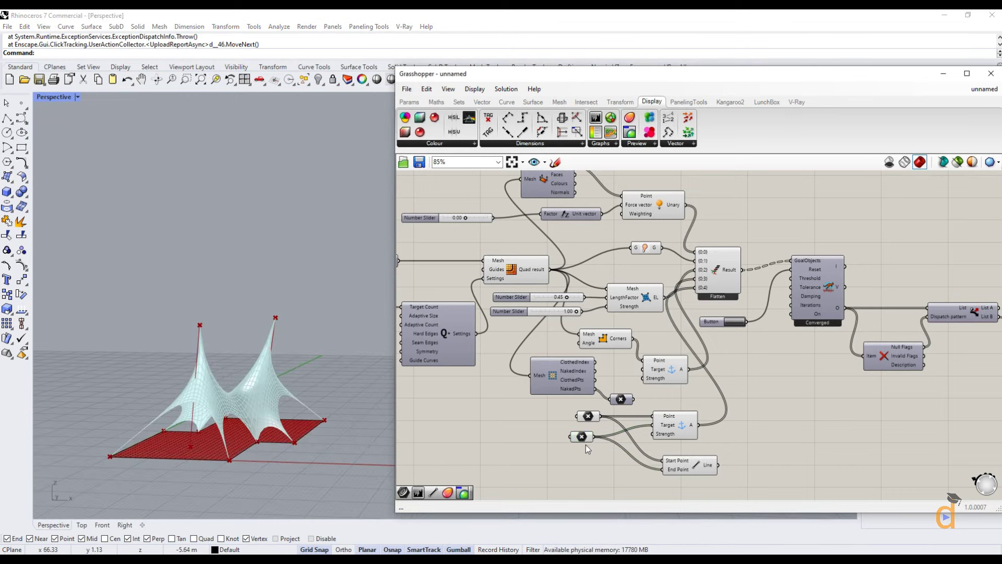
{"action": "right_click_drag", "start_coordinate": [271, 405], "coordinate": [192, 384]}
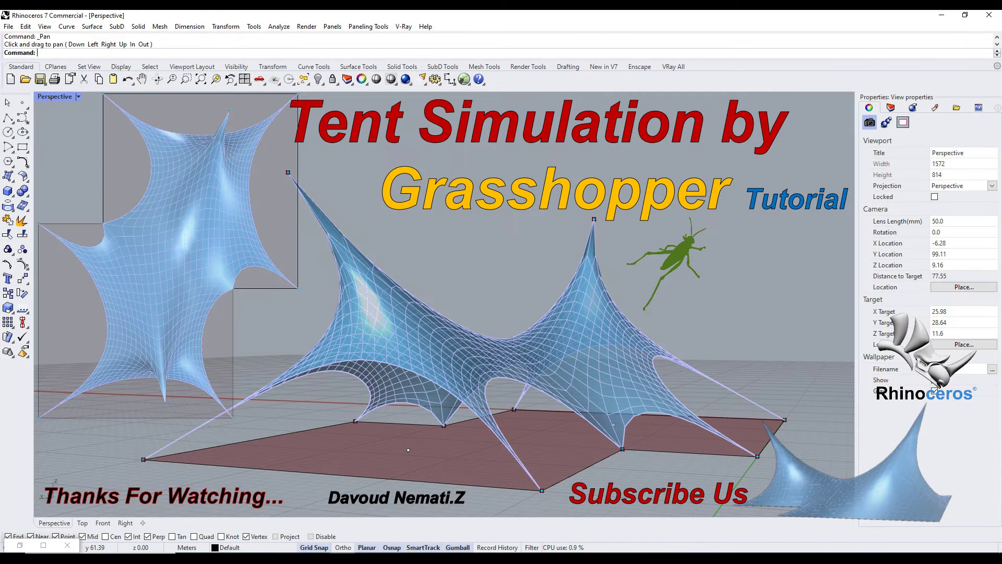